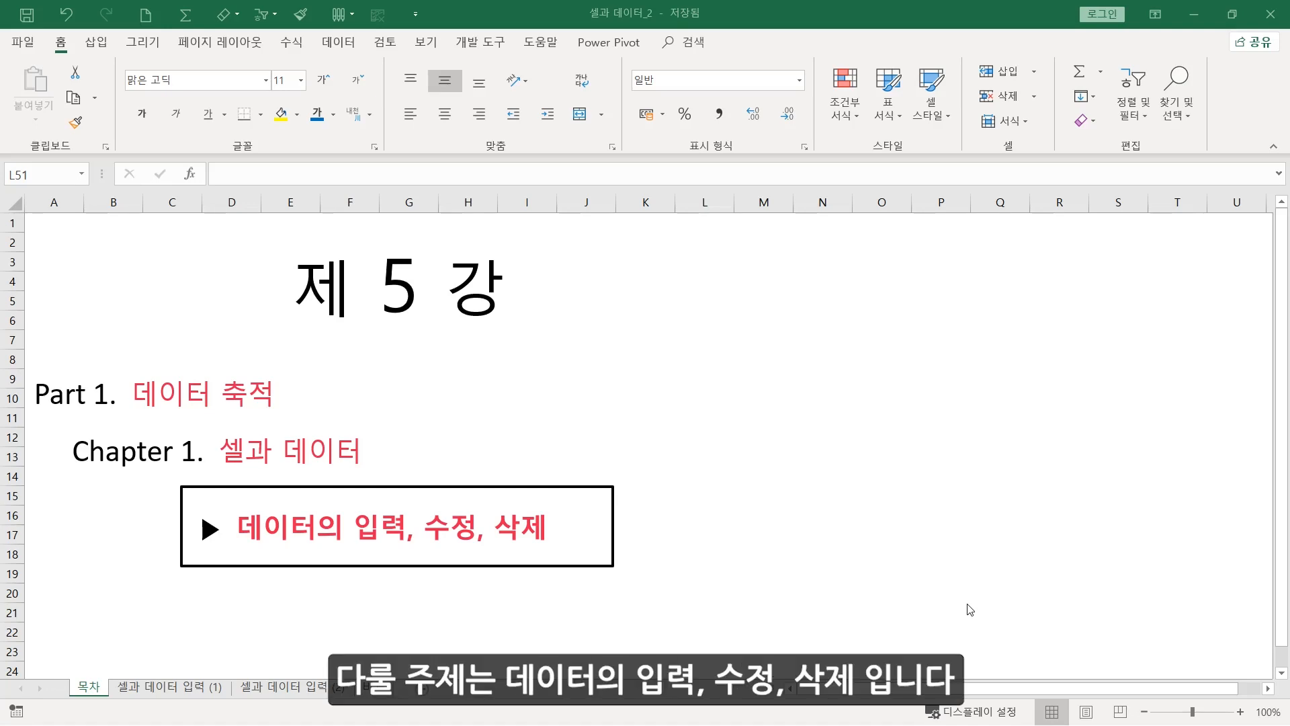
Review the headings on data units, rows and columns, and cell addresses in the "셀과 데이터 입력 (1)" sheet
click(193, 686)
click(177, 277)
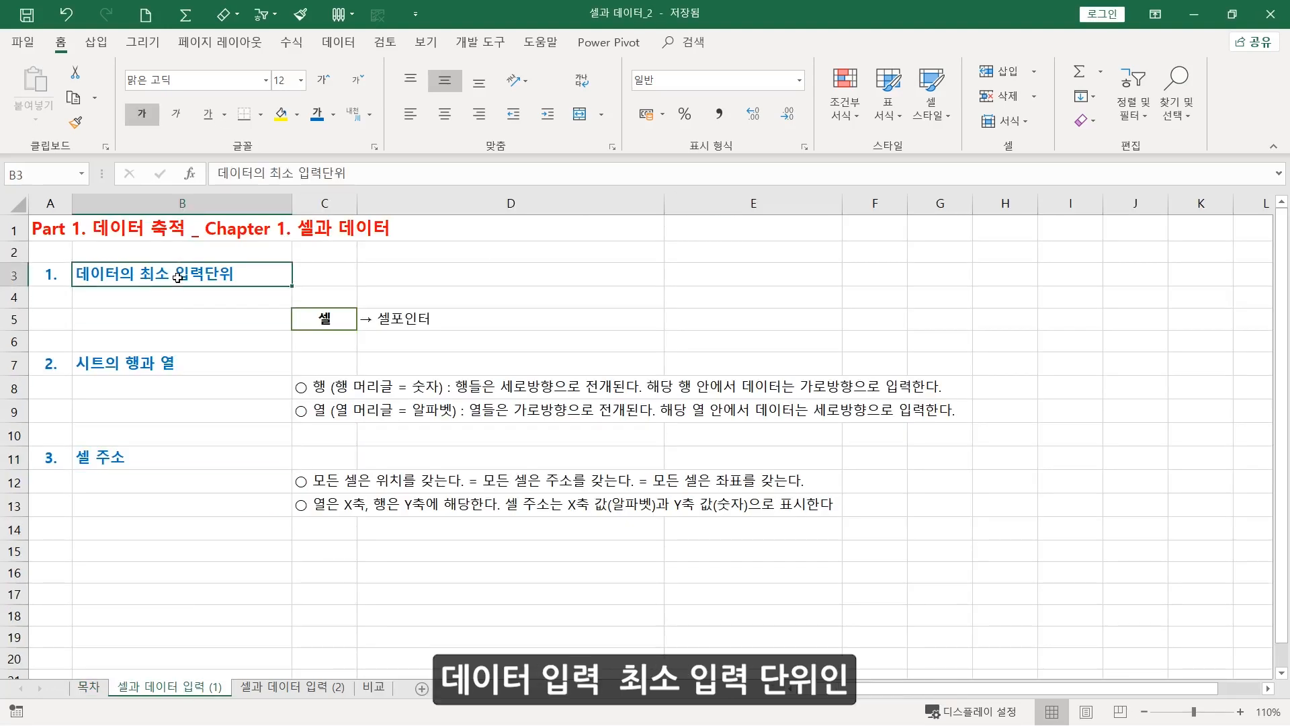
click(325, 318)
click(172, 363)
click(119, 459)
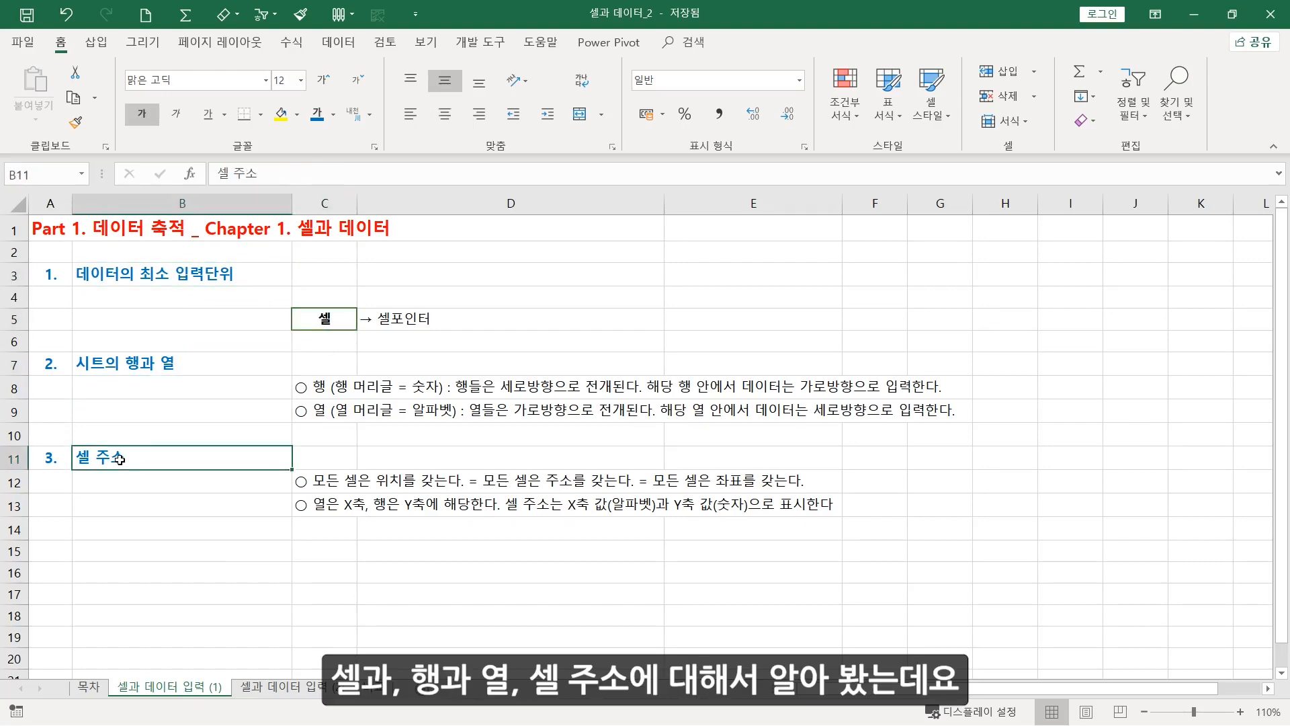
Show the "셀과 데이터 입력 (2)" sheet and collapse the ribbon so only the tab names remain
click(277, 689)
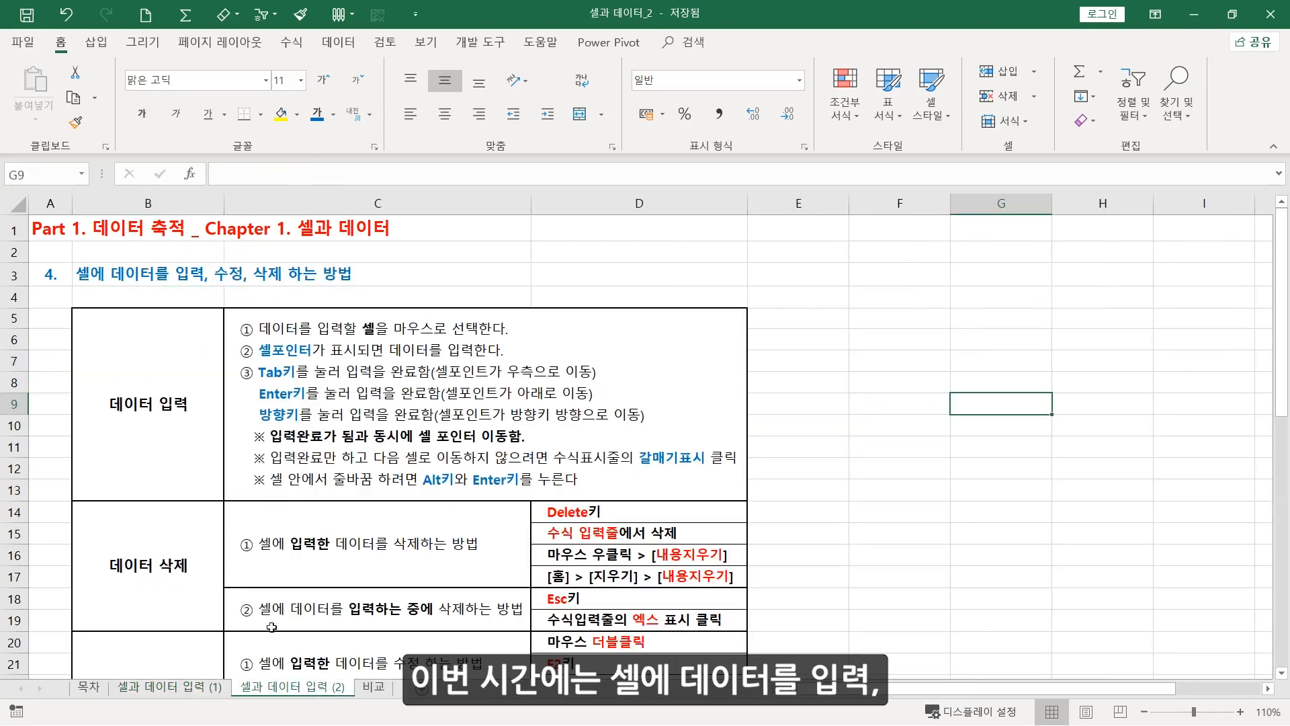
click(160, 277)
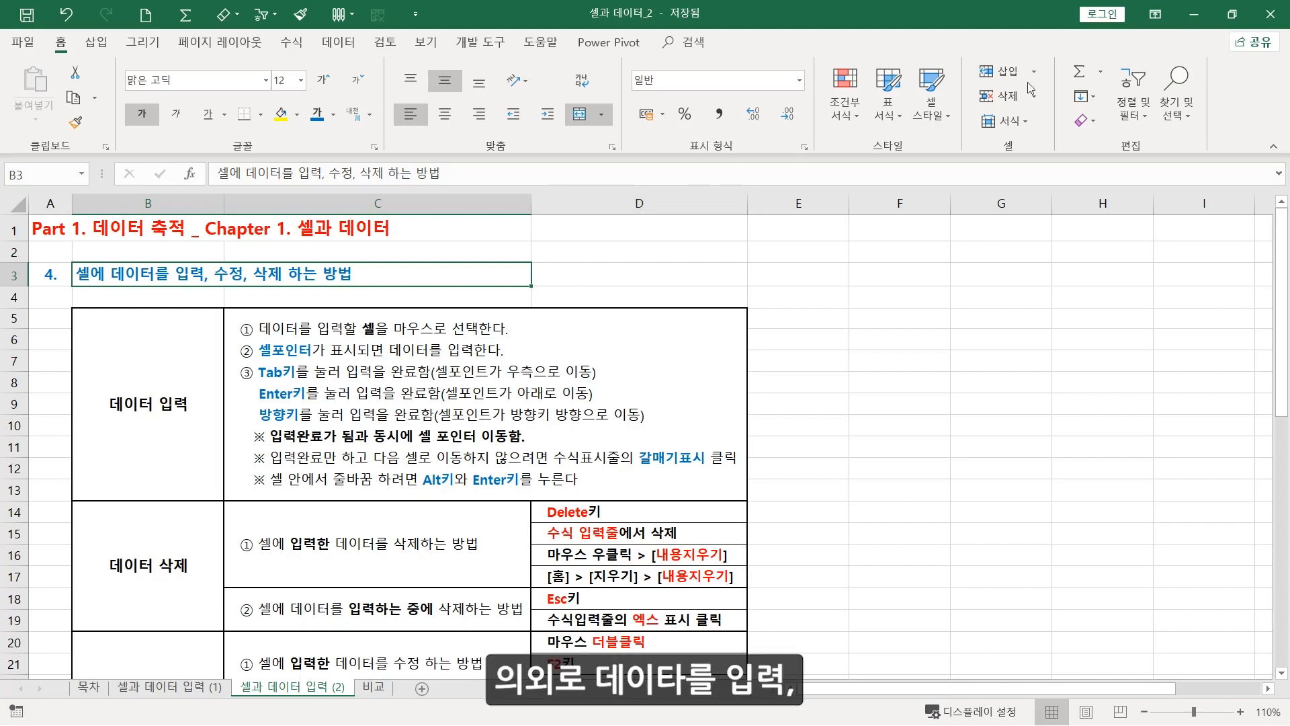
click(1157, 17)
click(1146, 106)
click(941, 343)
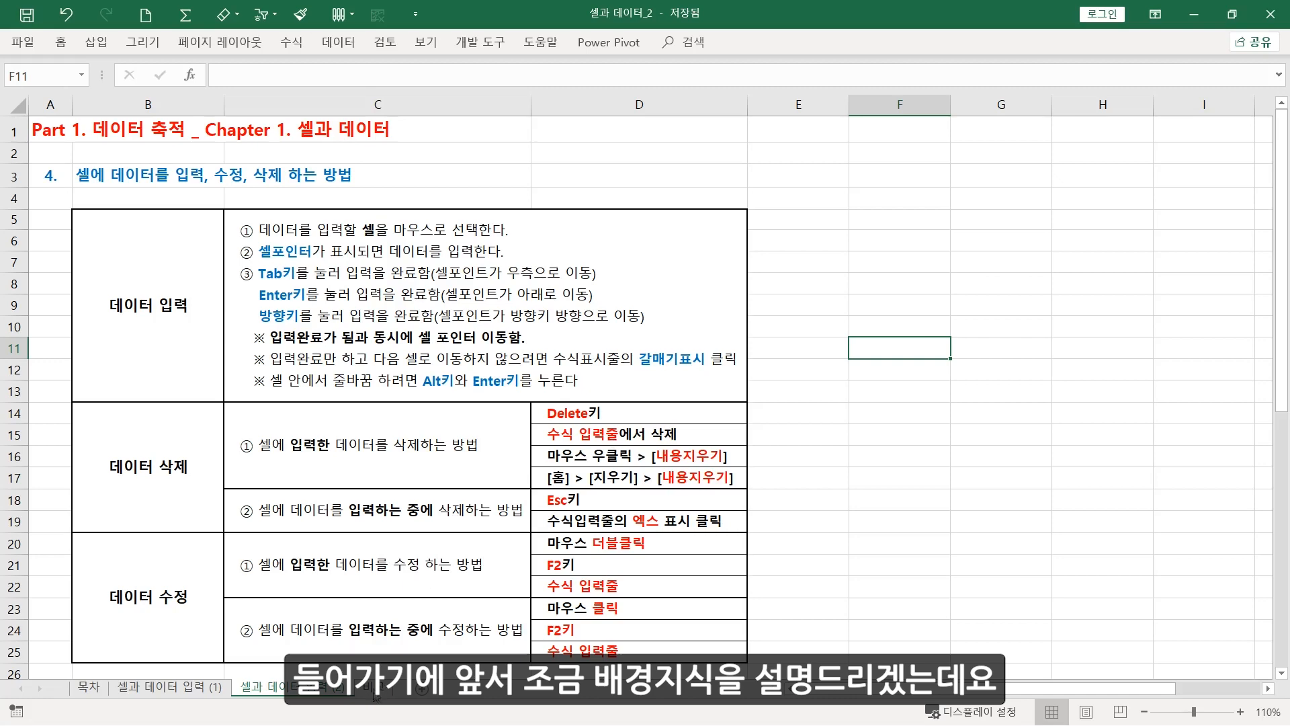
Examine the word processor and spreadsheet labels and the Word-Excel comparison table in the "비교" sheet
click(375, 692)
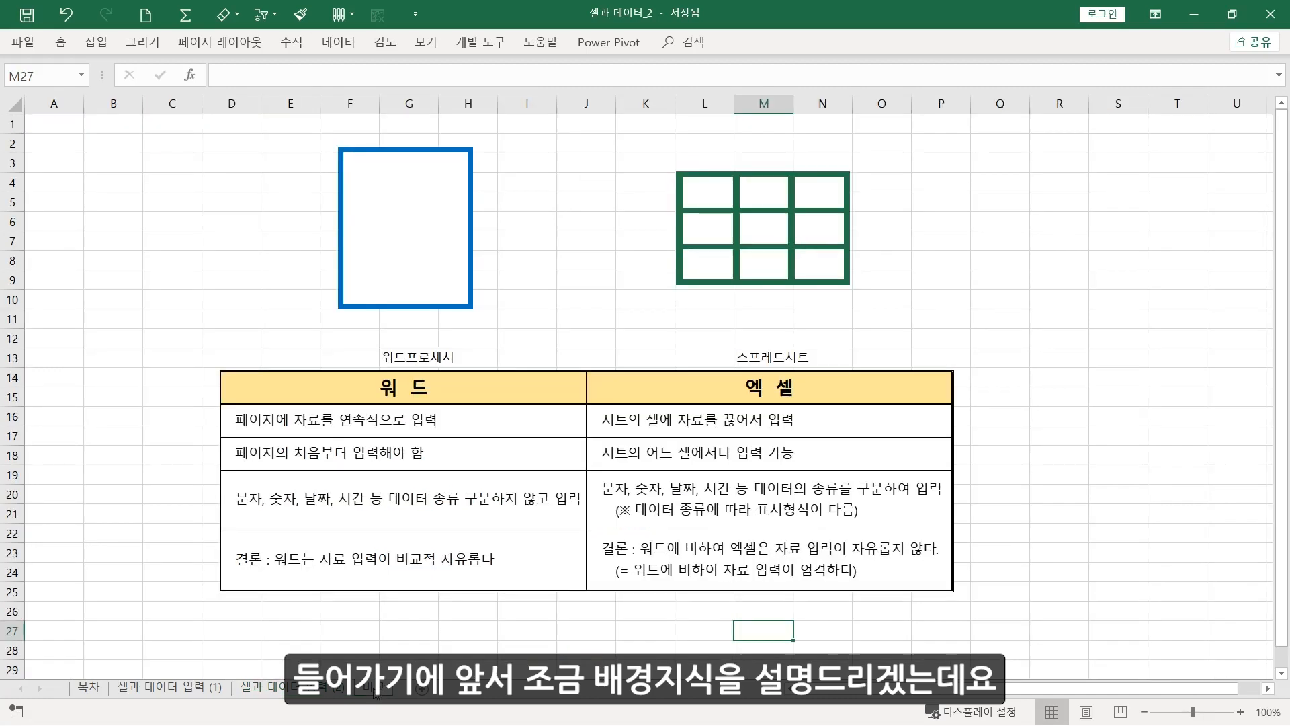
click(150, 536)
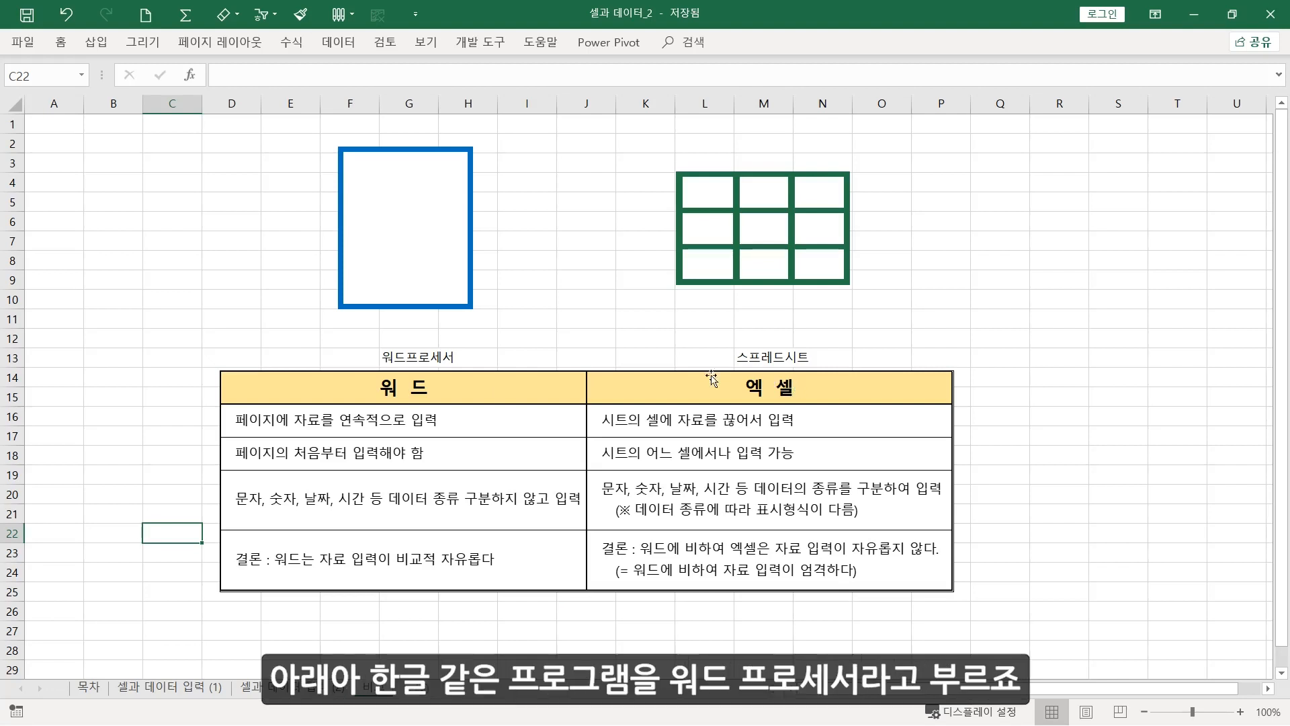
click(421, 361)
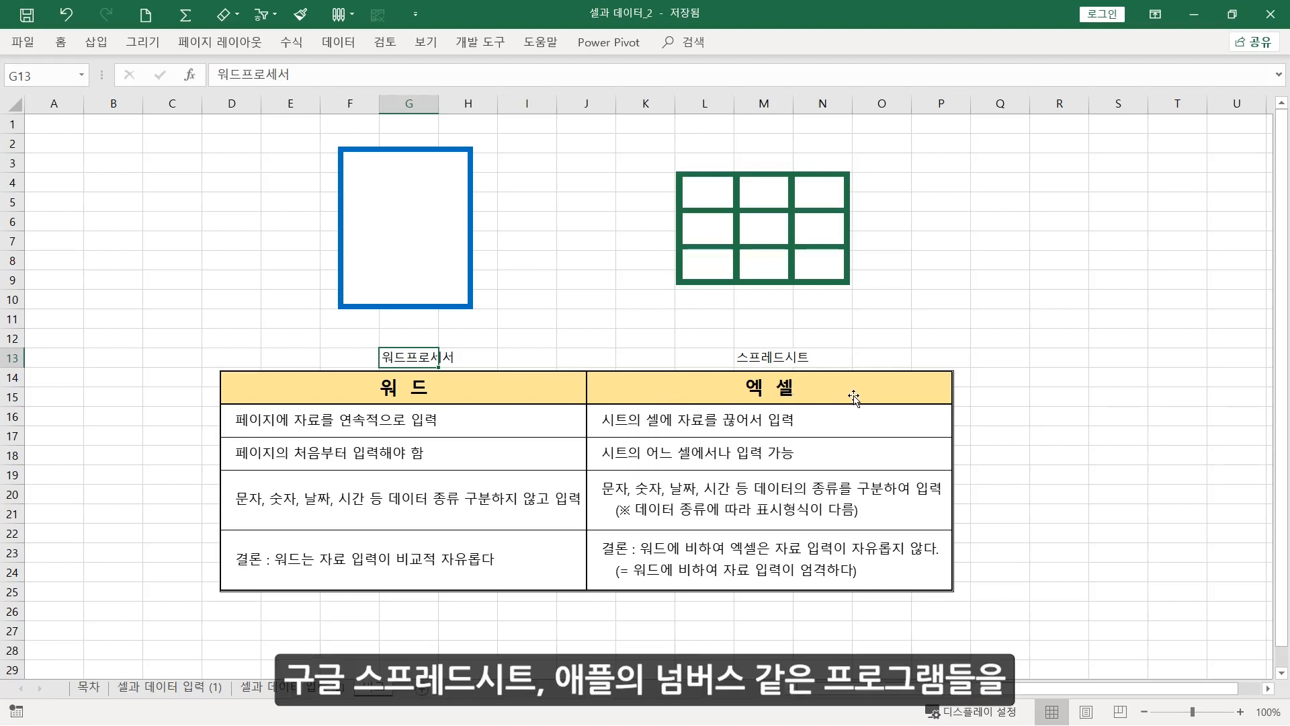
key(Right)
key(Right)
key(Right)
key(Right)
key(Right)
key(Right)
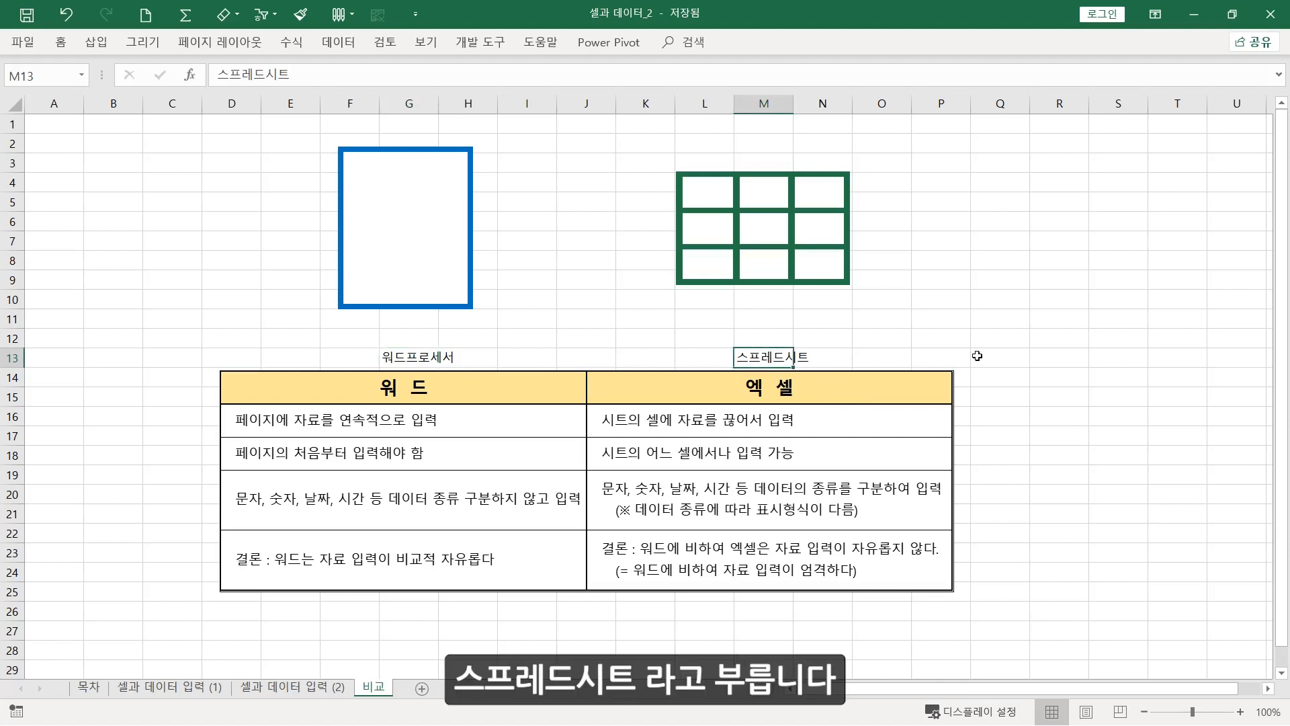
click(530, 426)
click(159, 430)
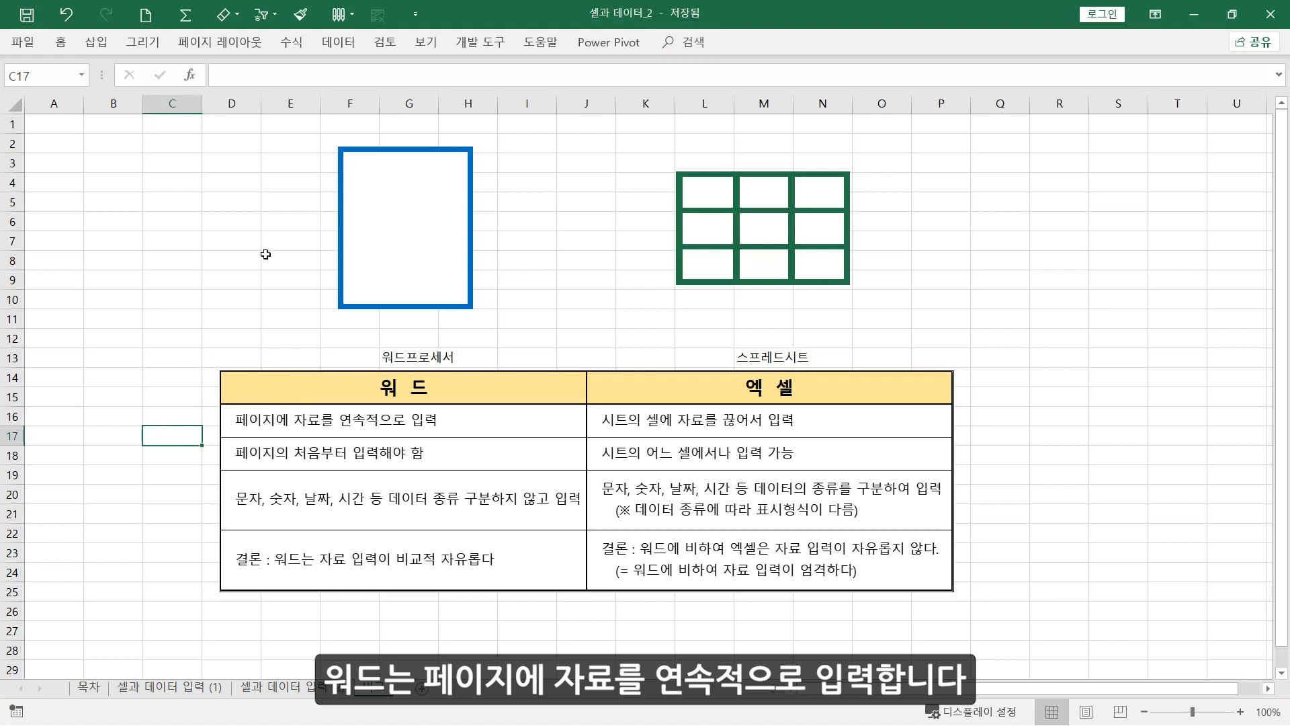
Select the range E2:I11 around the blue page shape and K3:O10 around the green grid to compare them
drag(296, 142, 523, 326)
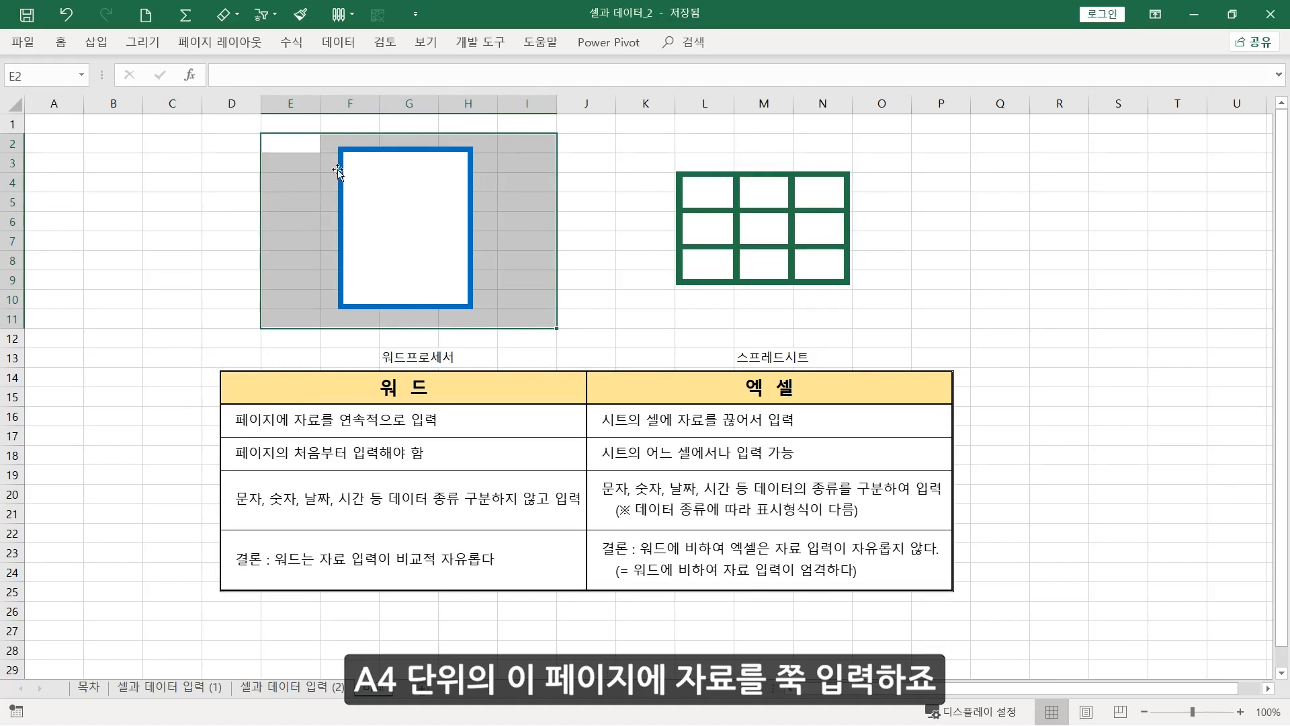
drag(302, 142, 526, 327)
click(588, 313)
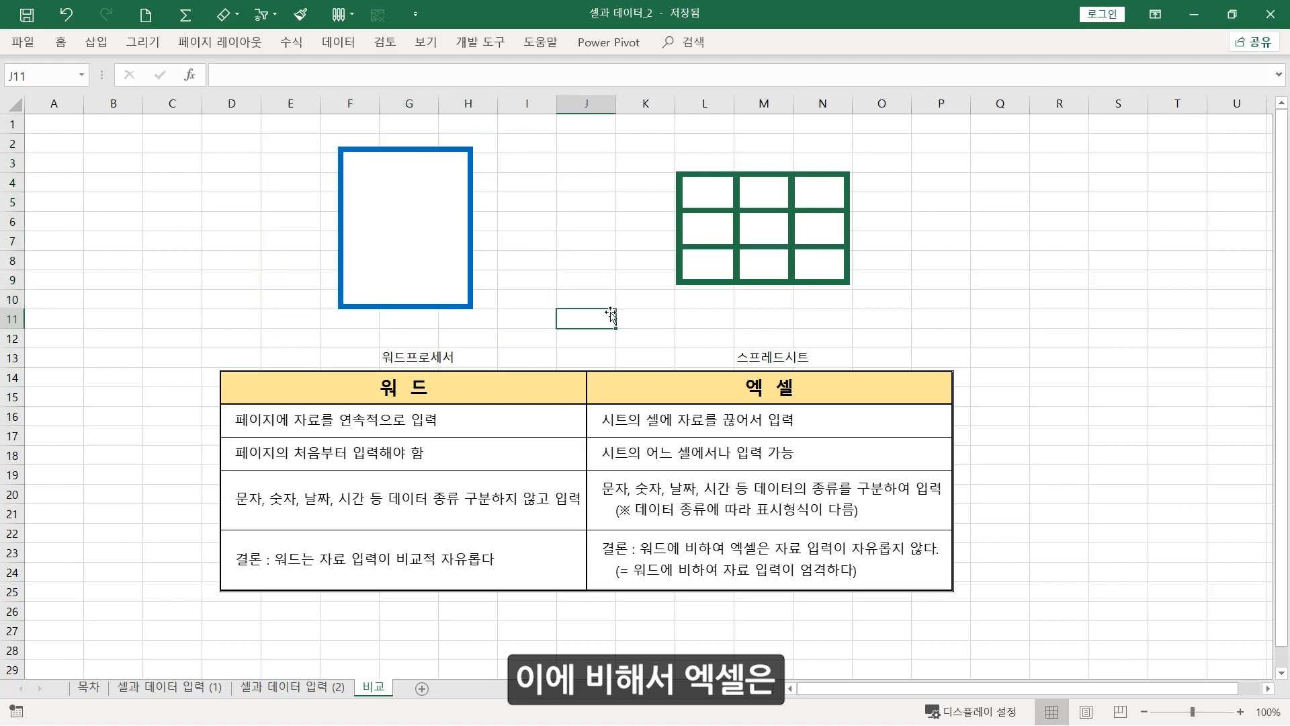
click(662, 168)
drag(657, 185, 880, 302)
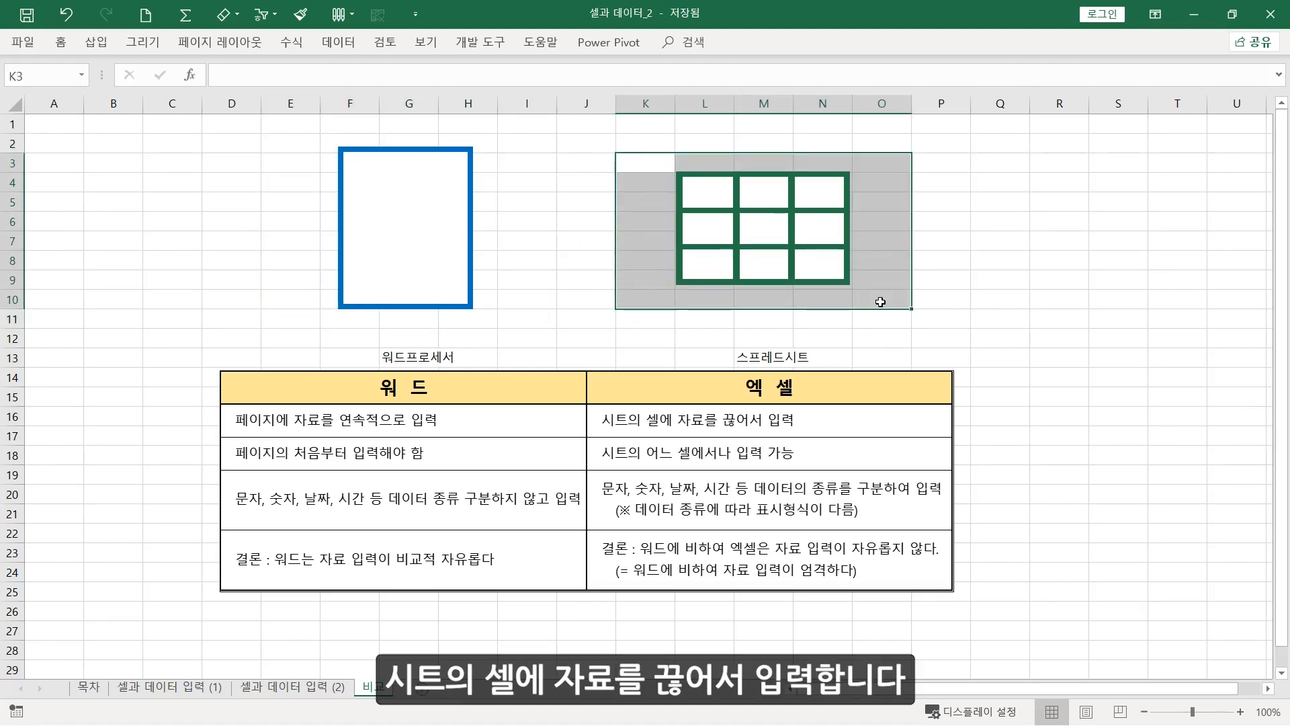
click(1007, 413)
click(1052, 416)
click(1106, 419)
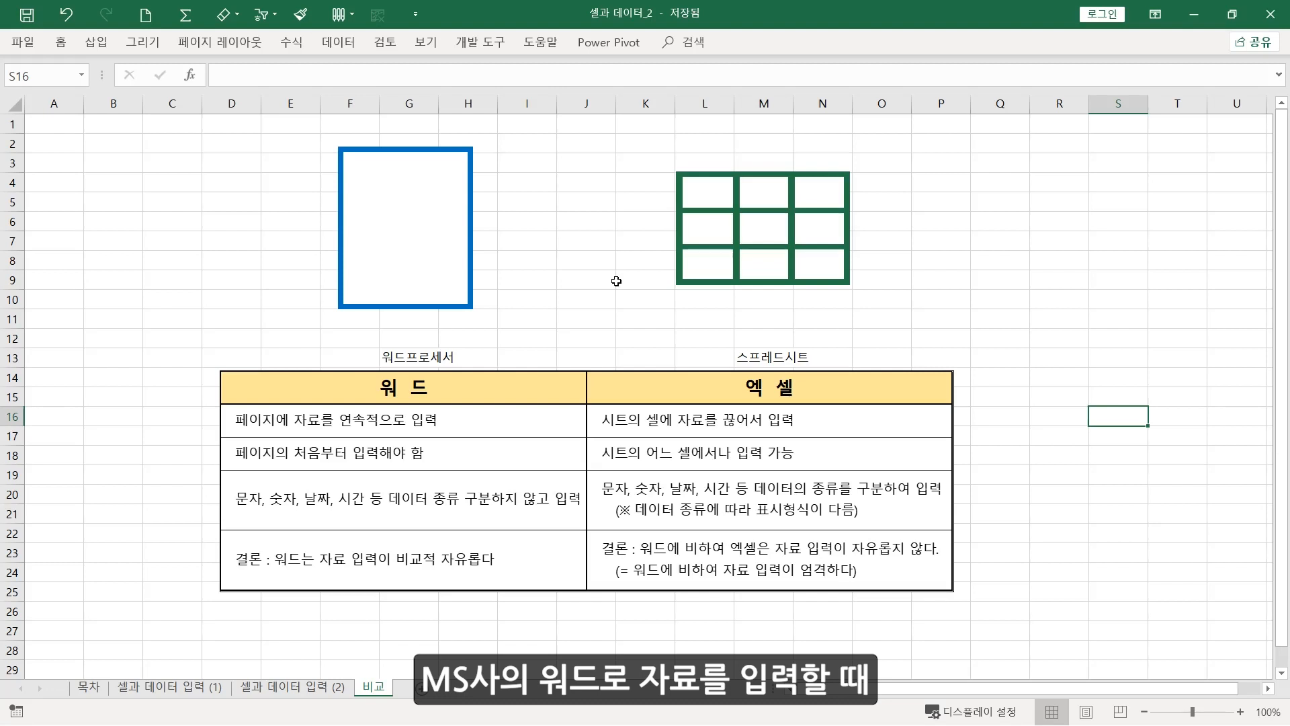
Mark up the blue page shape with freehand strokes, two check marks and a downward arrow, and clear the annotations
drag(360, 168, 444, 169)
drag(360, 220, 374, 219)
drag(360, 276, 380, 276)
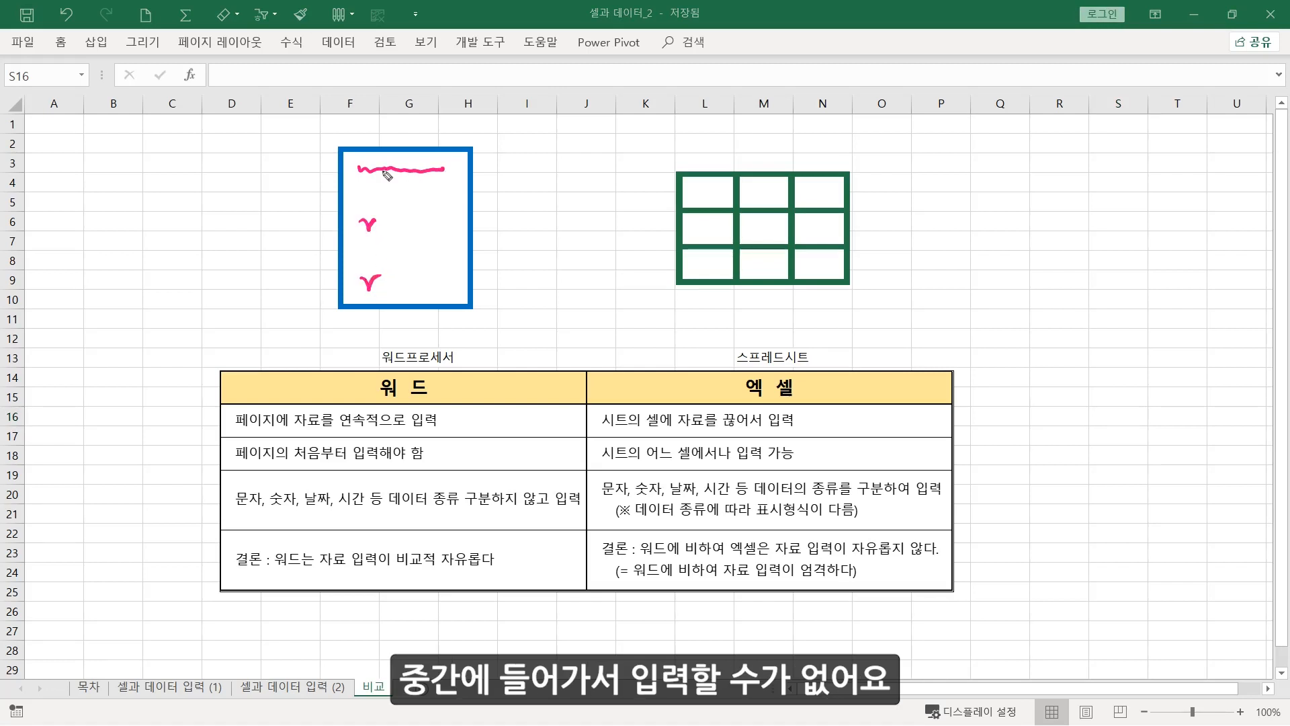
mouse_move(387, 169)
mouse_down()
mouse_move(444, 169)
mouse_move(450, 216)
mouse_move(460, 206)
mouse_up()
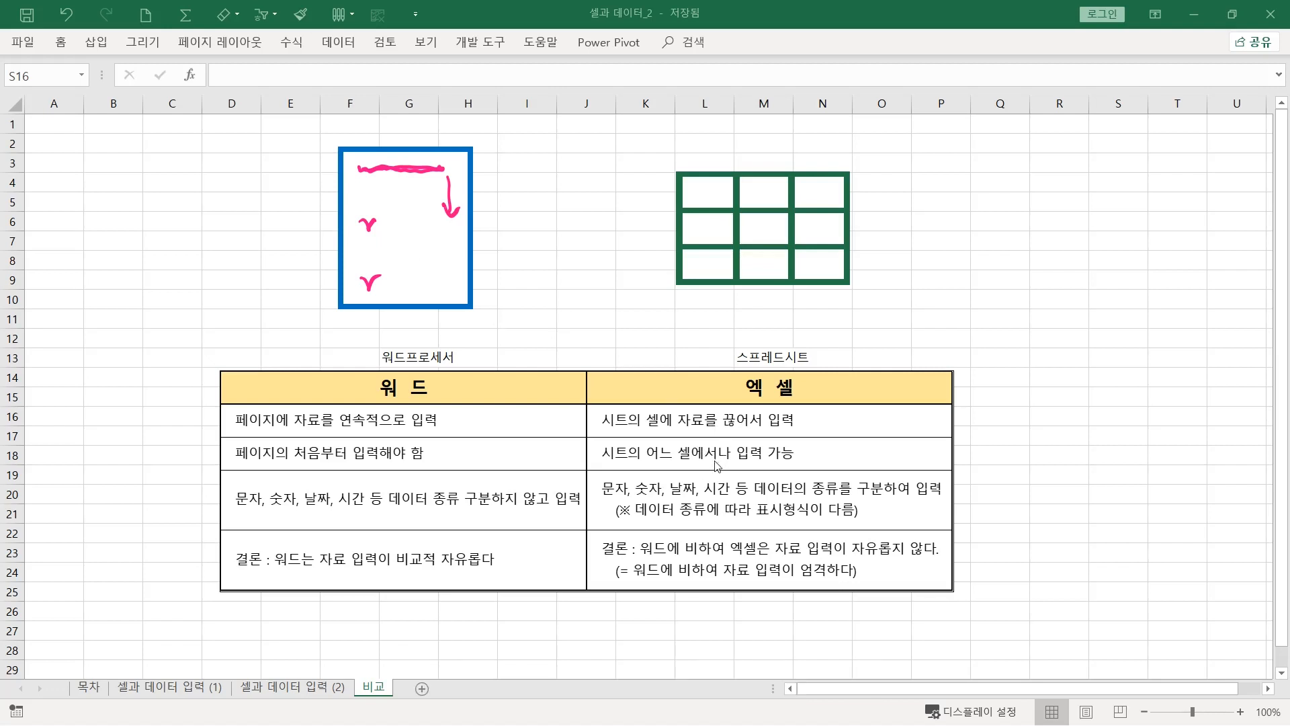
key(Escape)
Select scattered empty cells around the comparison table, including A1, B14 and N28
click(69, 124)
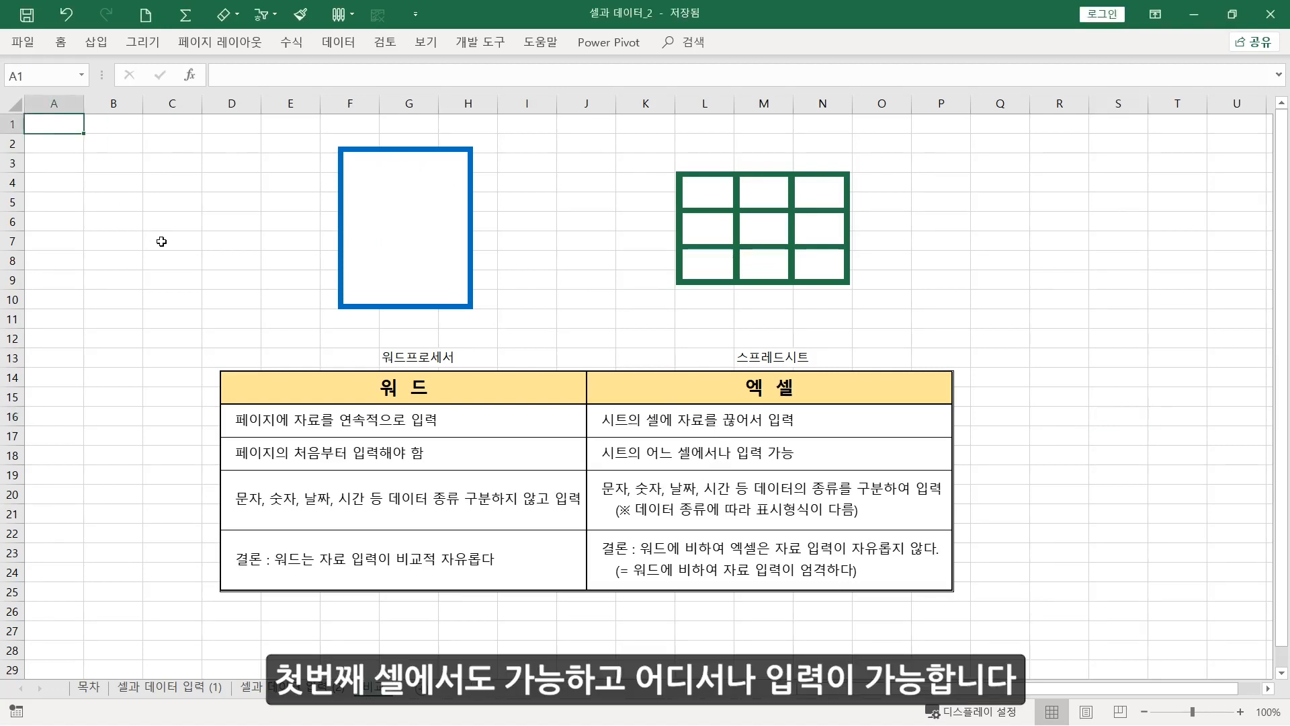
click(216, 279)
click(121, 375)
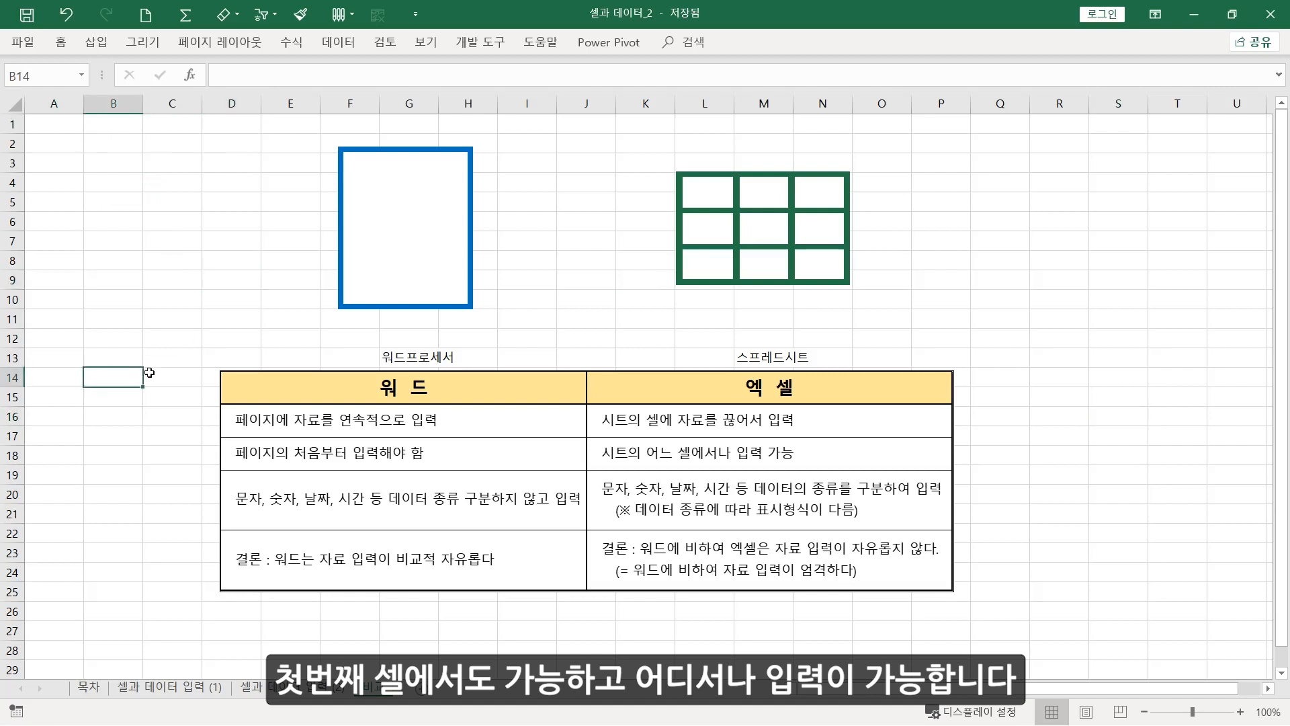
click(1060, 339)
click(1074, 516)
click(810, 648)
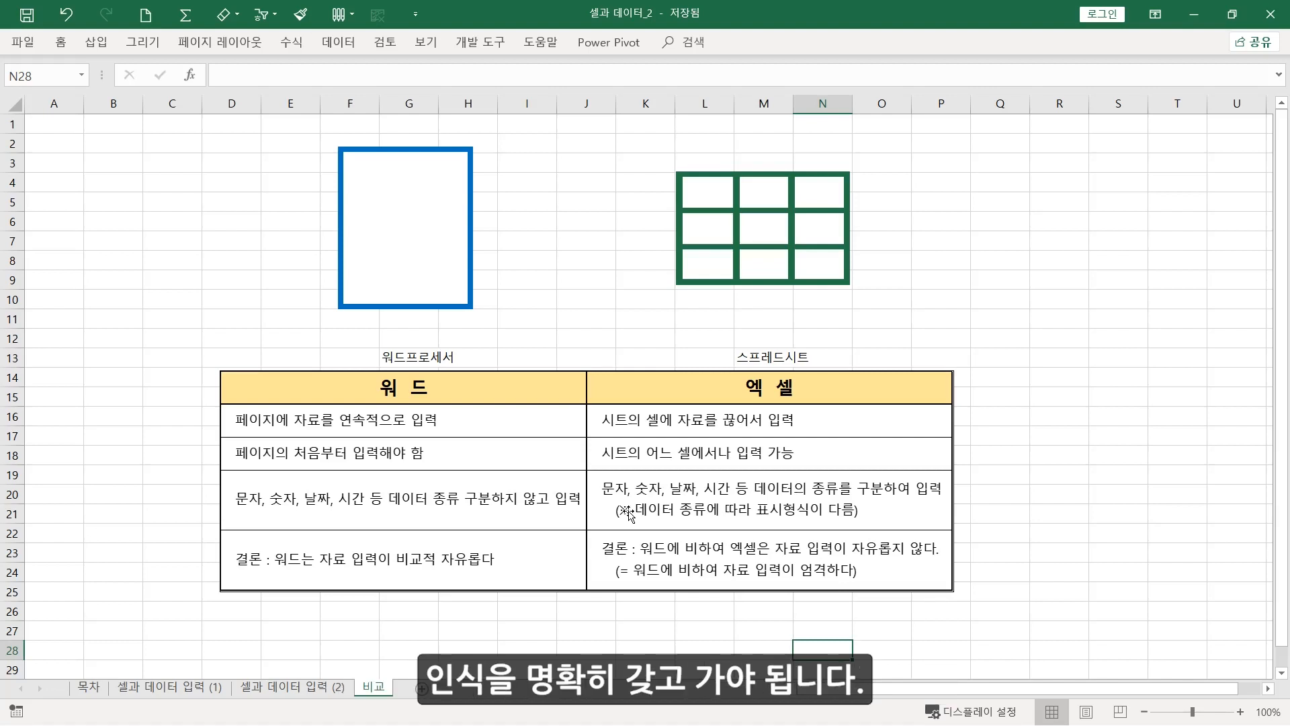
Enter the text "가" in cell Q19 and the number 123 in cell Q20
click(998, 475)
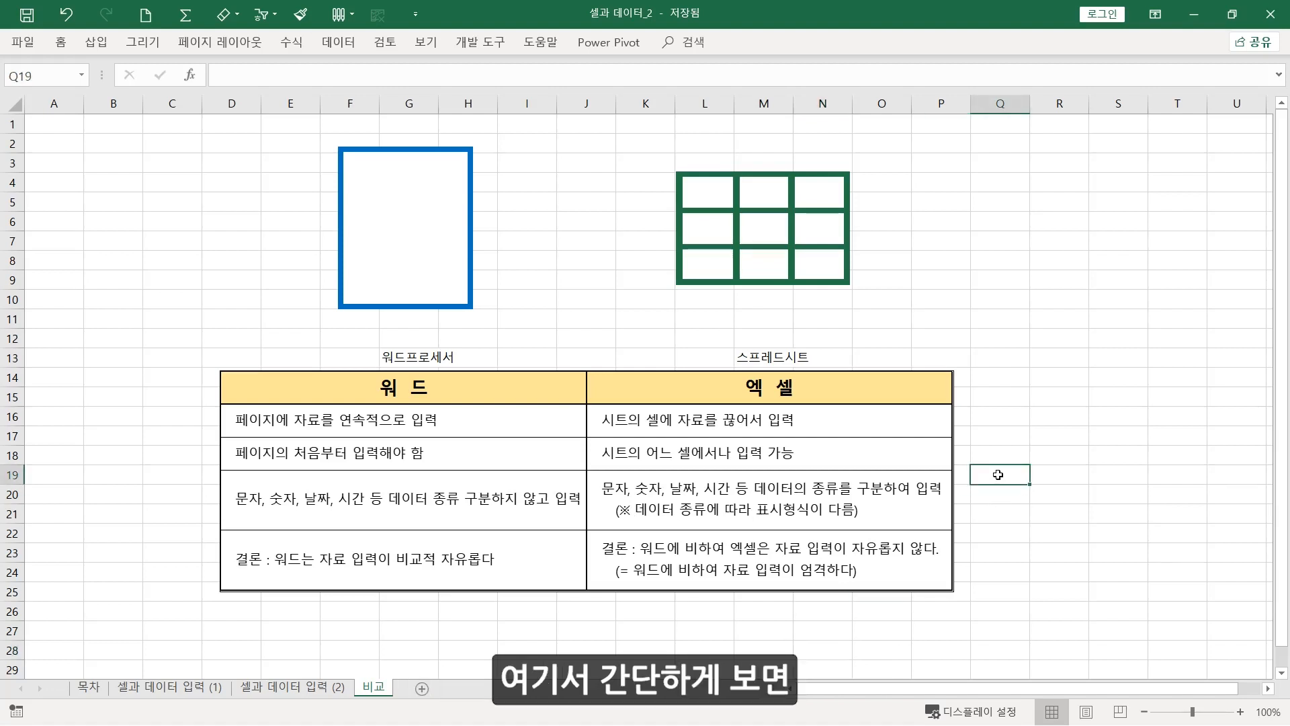
text(가)
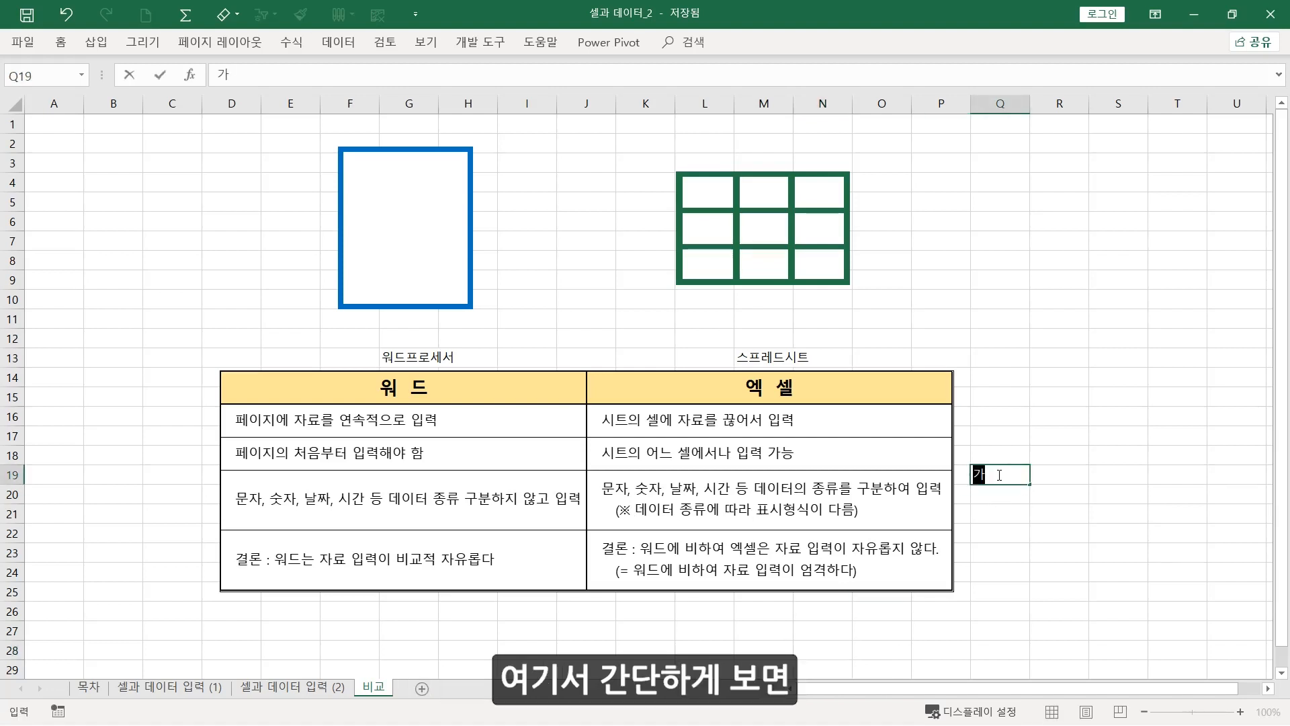
key(Return)
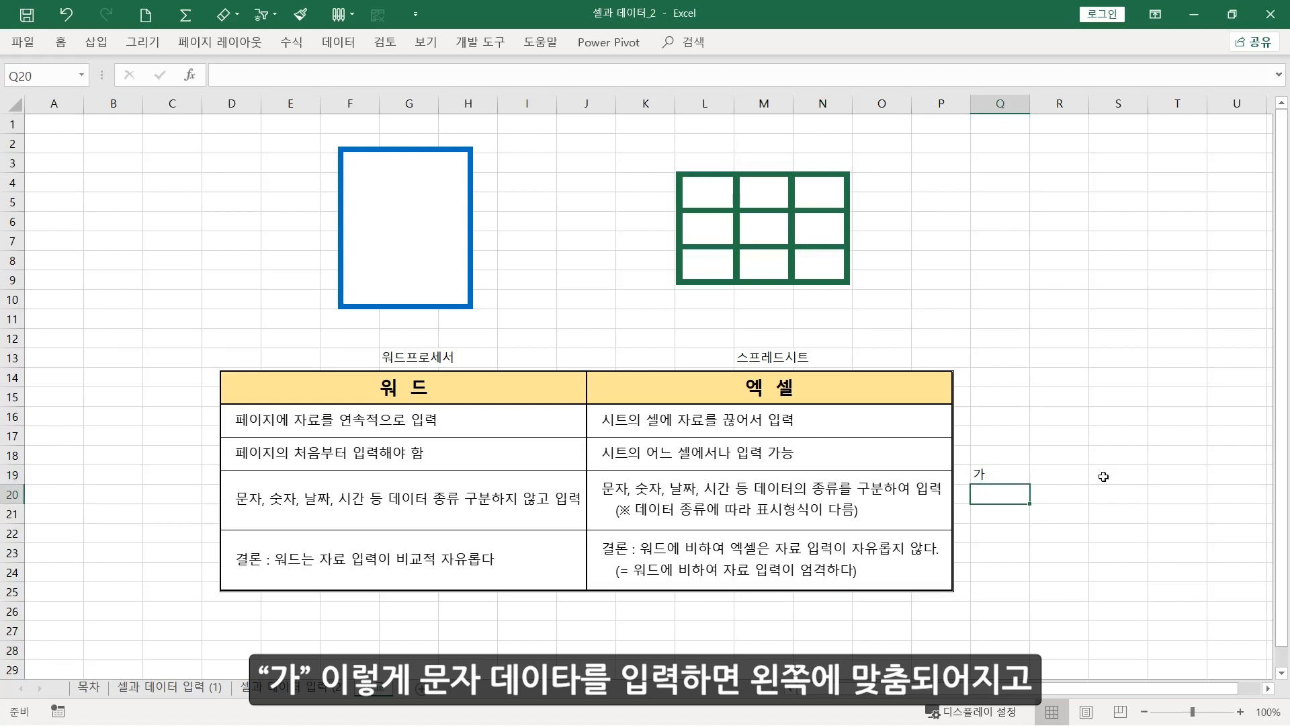
text(123)
key(Return)
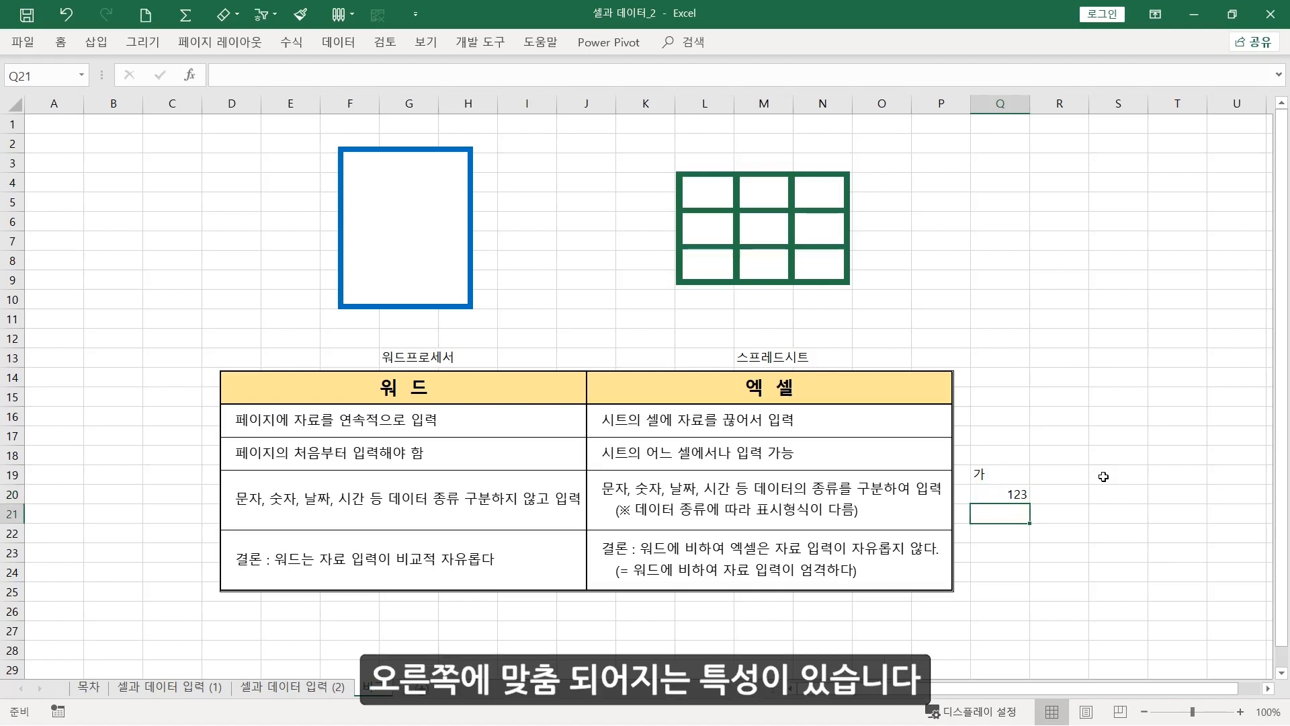
Clear the sample entries from cells Q19:Q20
drag(996, 474, 1005, 495)
key(Delete)
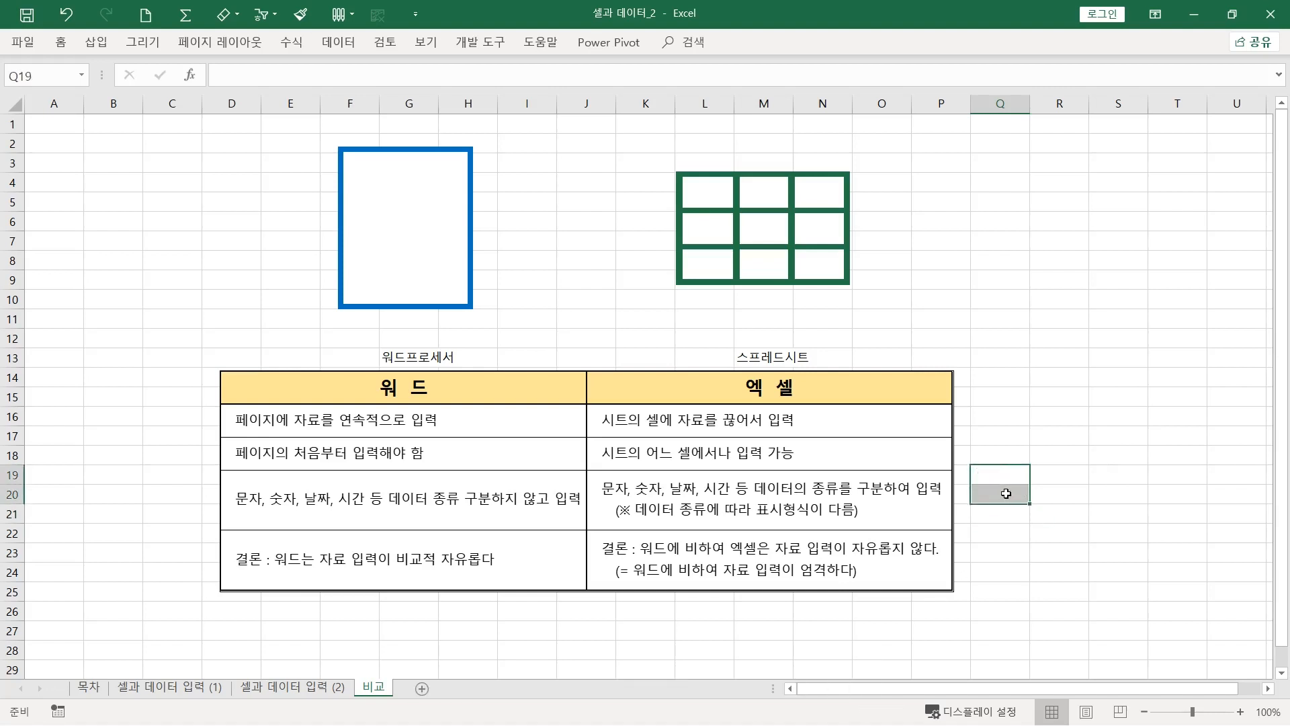
click(1149, 534)
drag(999, 475, 1010, 496)
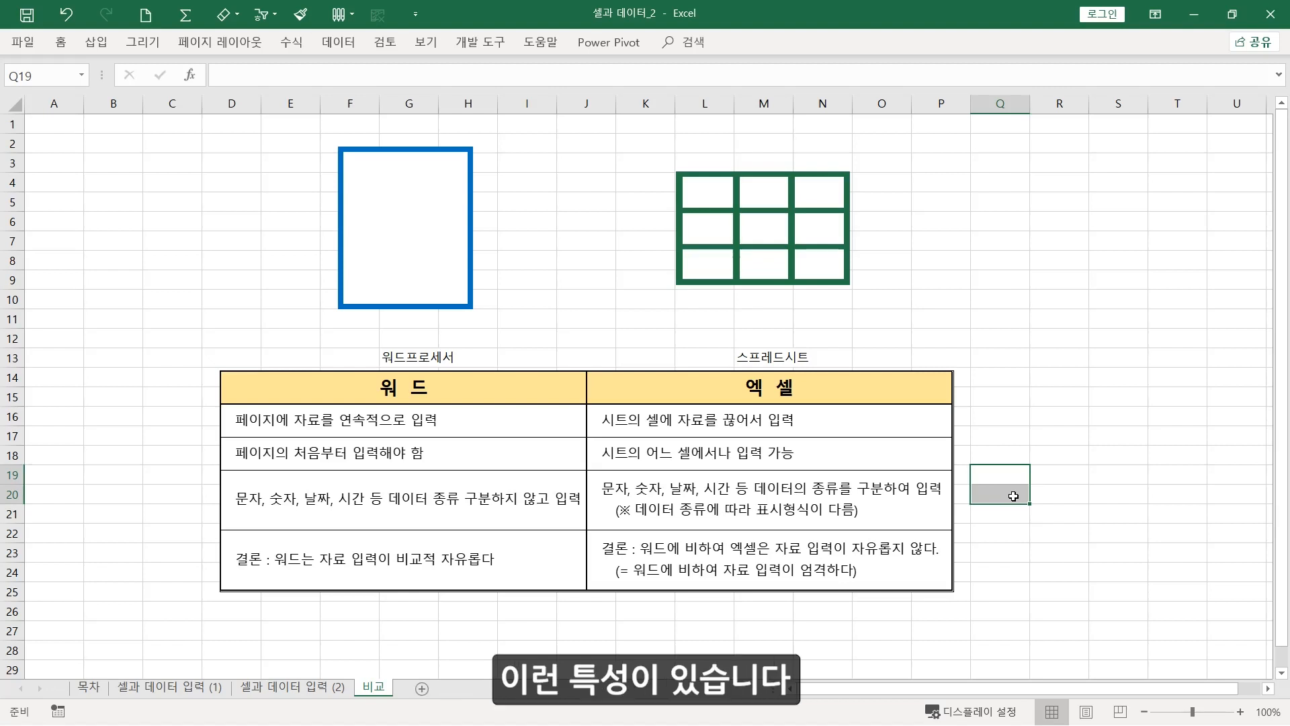
click(1011, 496)
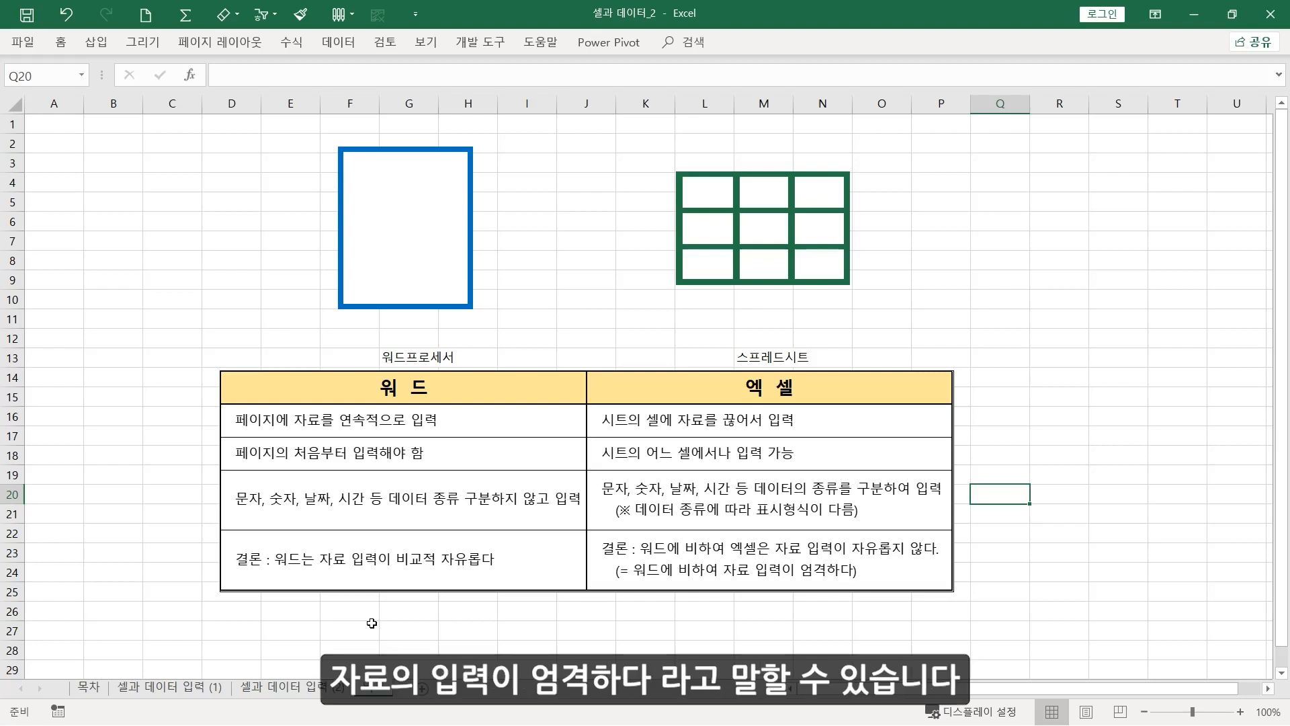
click(589, 635)
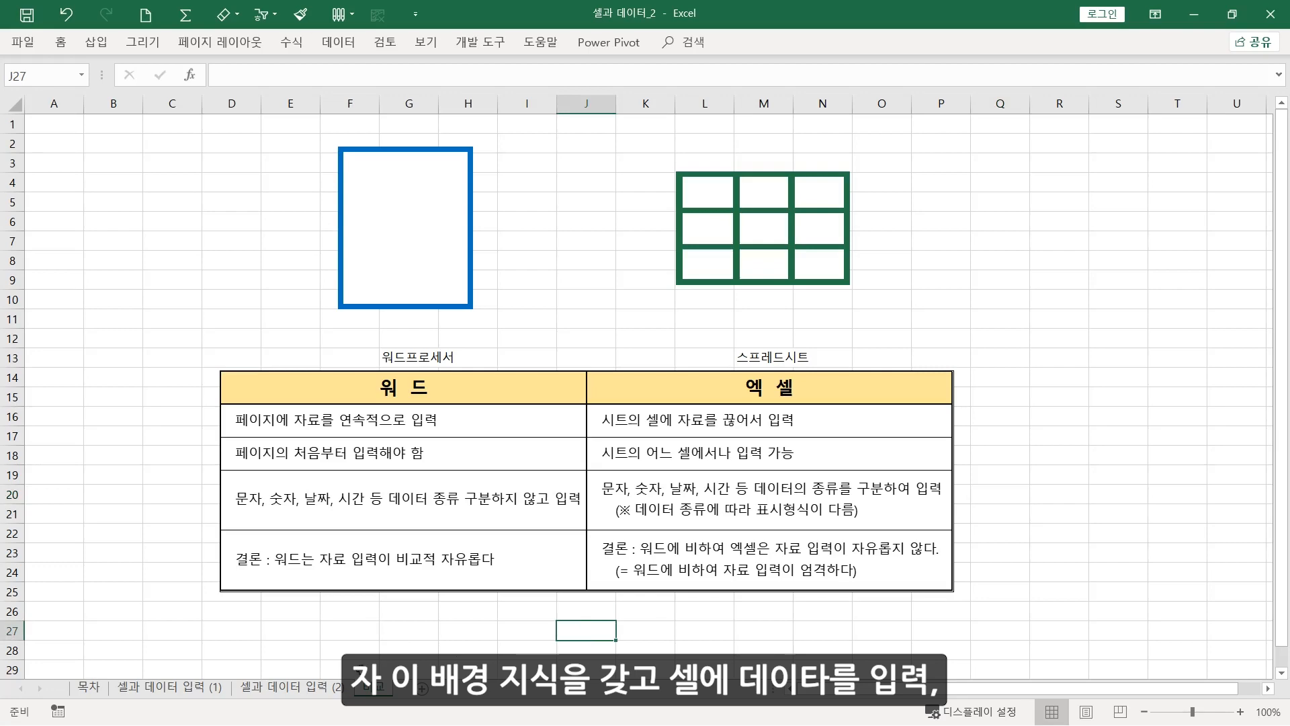
Return to the "셀과 데이터 입력 (2)" sheet and go through its data entry, deletion and editing sections
click(294, 688)
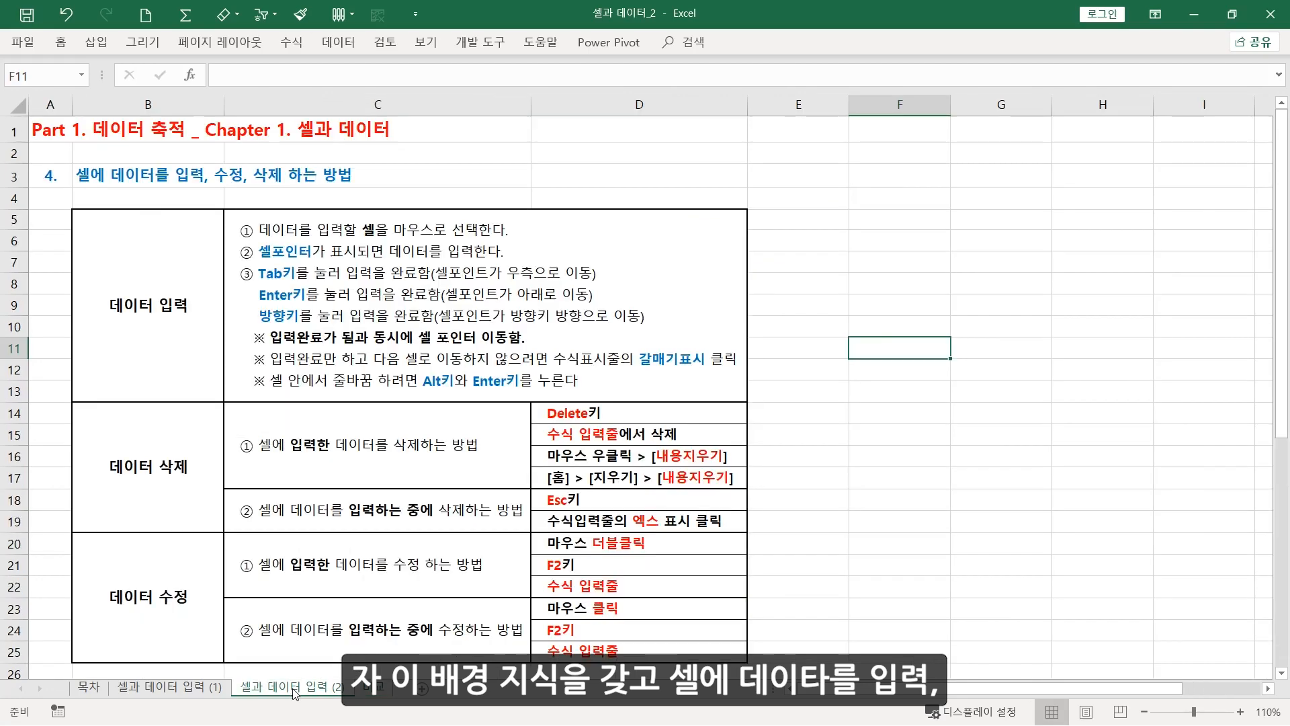
click(144, 284)
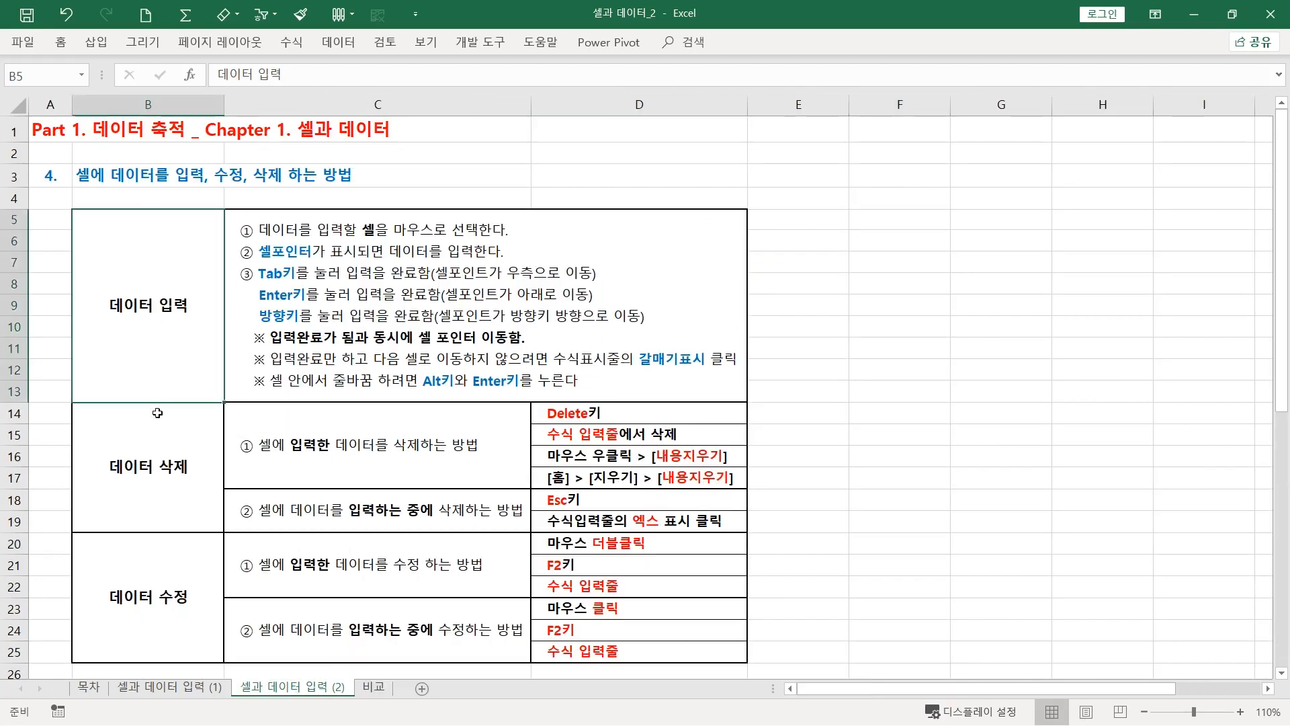
click(157, 452)
click(157, 604)
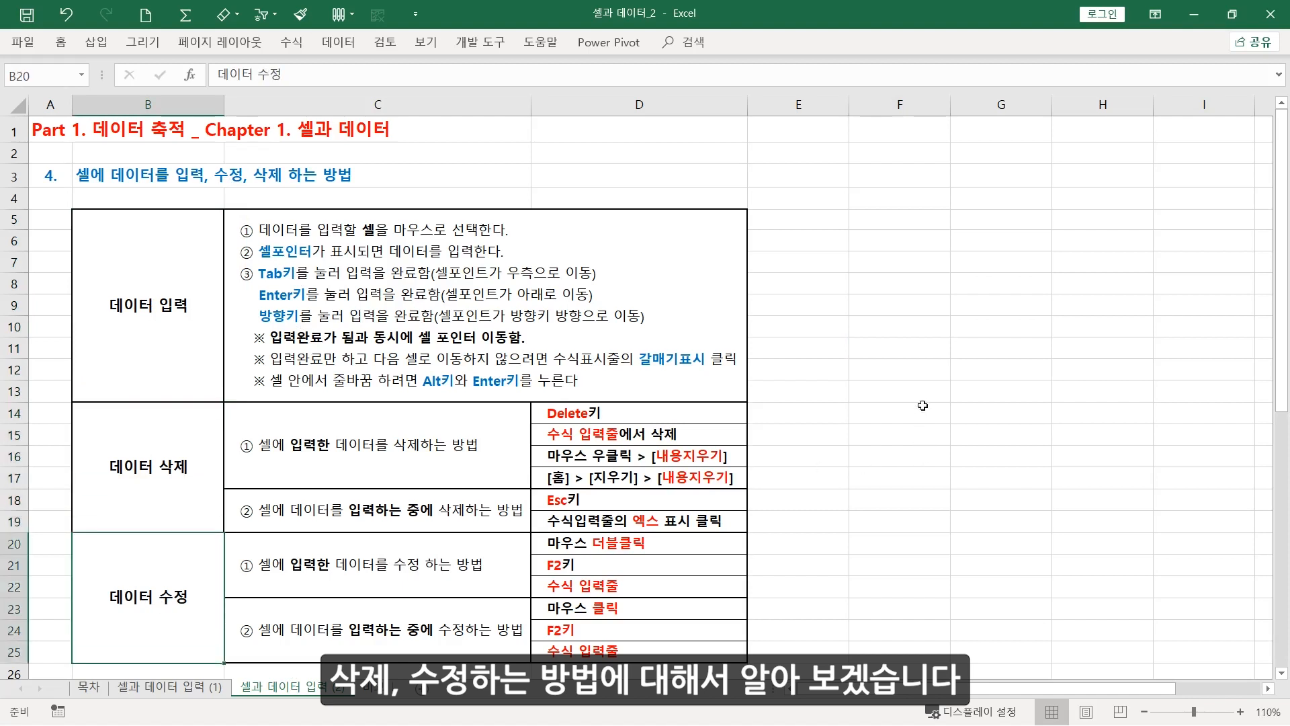
click(174, 318)
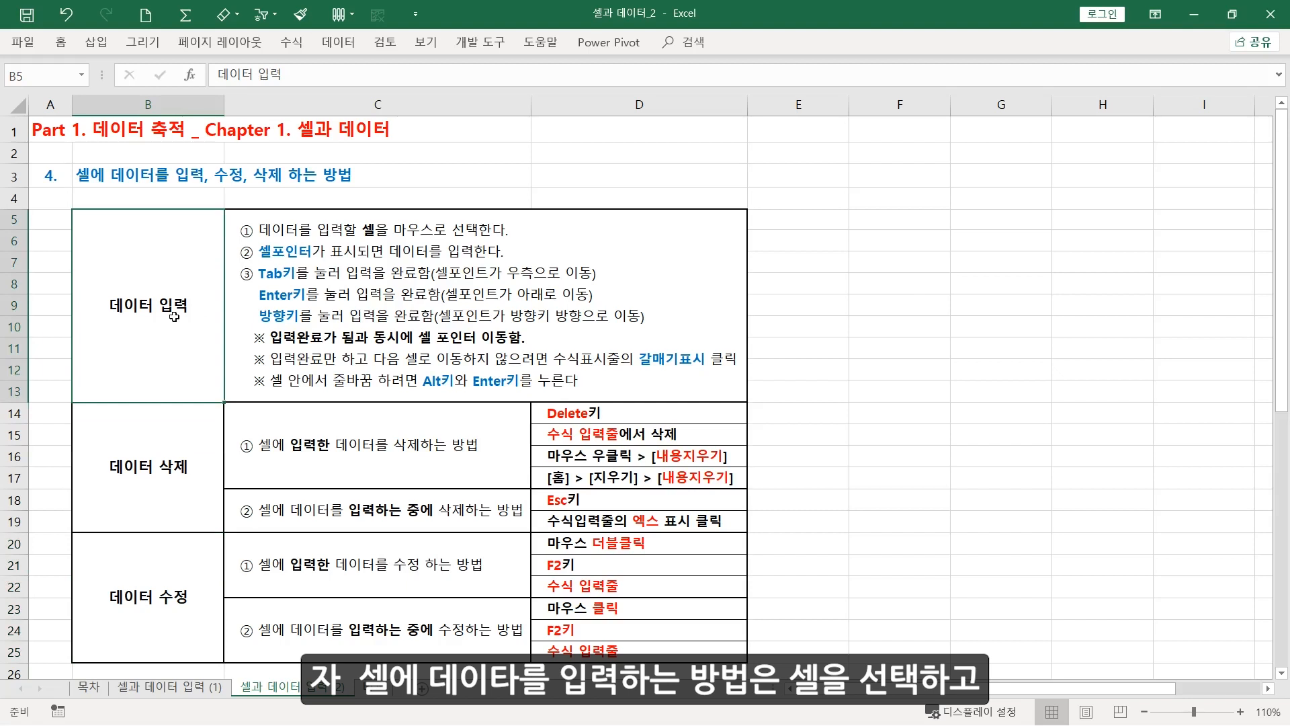
Enter "데이터를 입력" in cell F6 and finish by moving to the adjacent cell G6
click(883, 242)
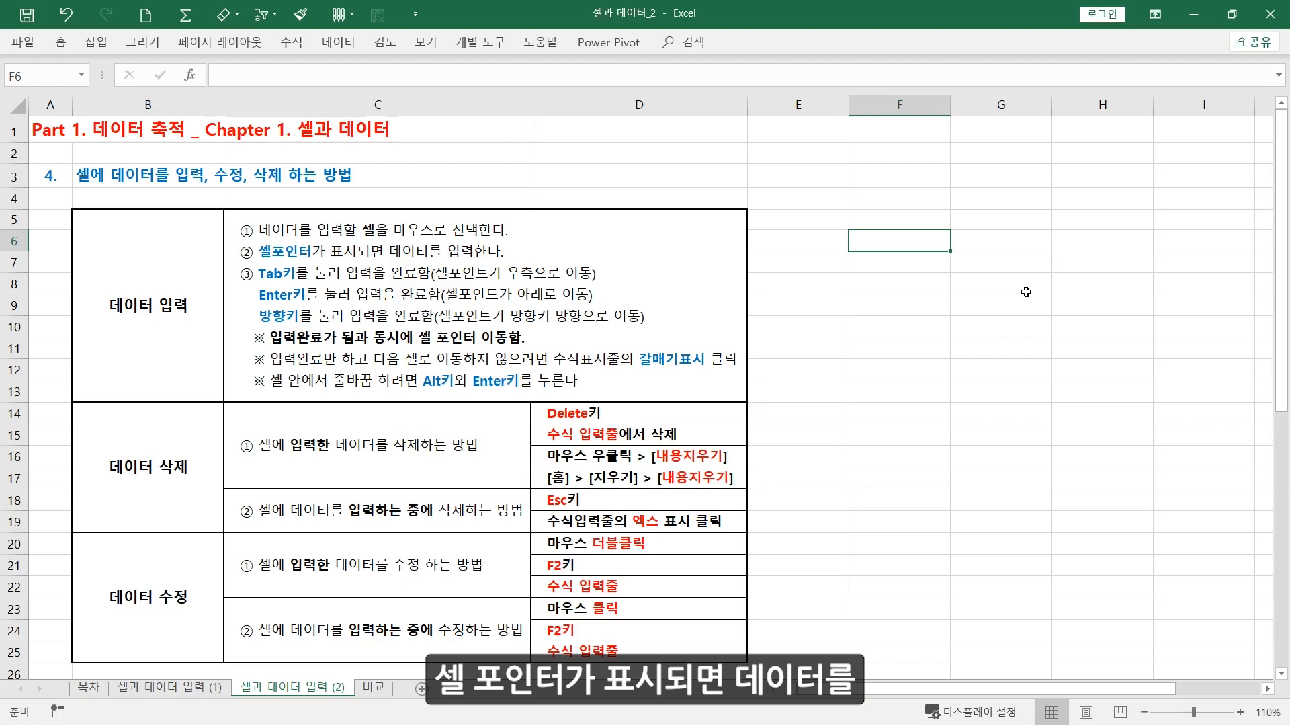
text(데이터를)
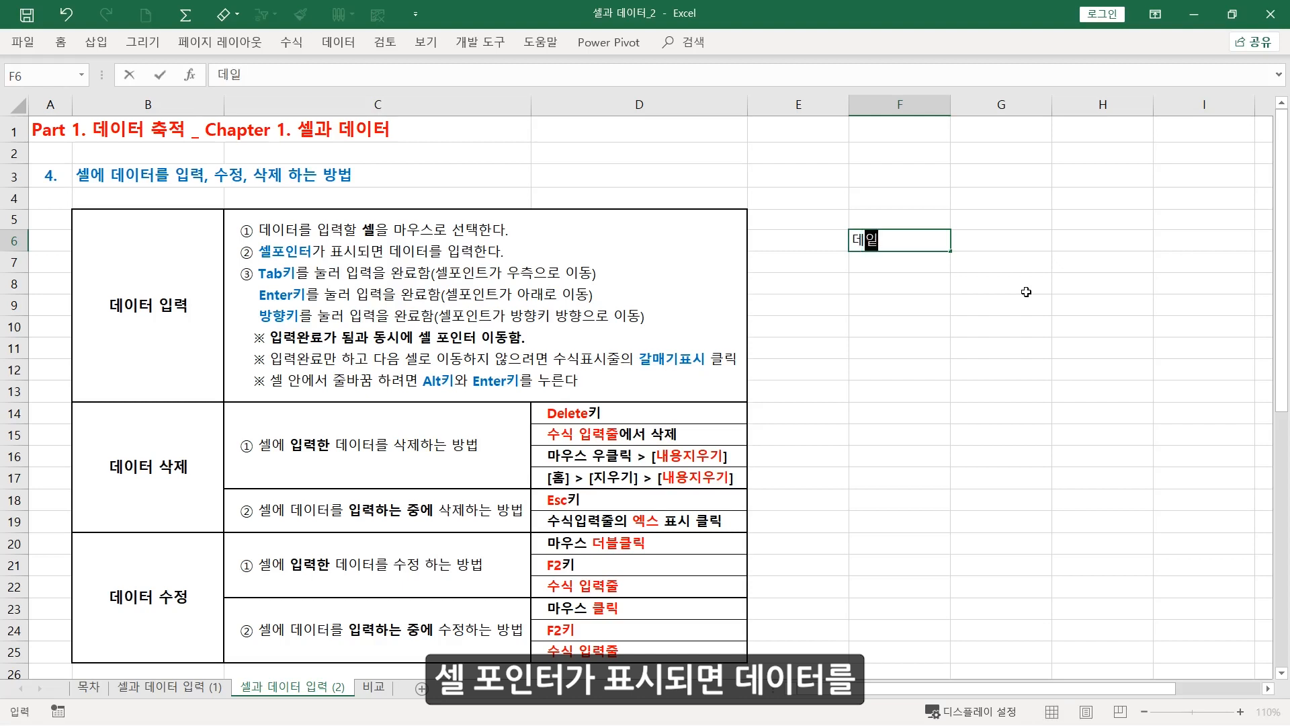
text( 입력)
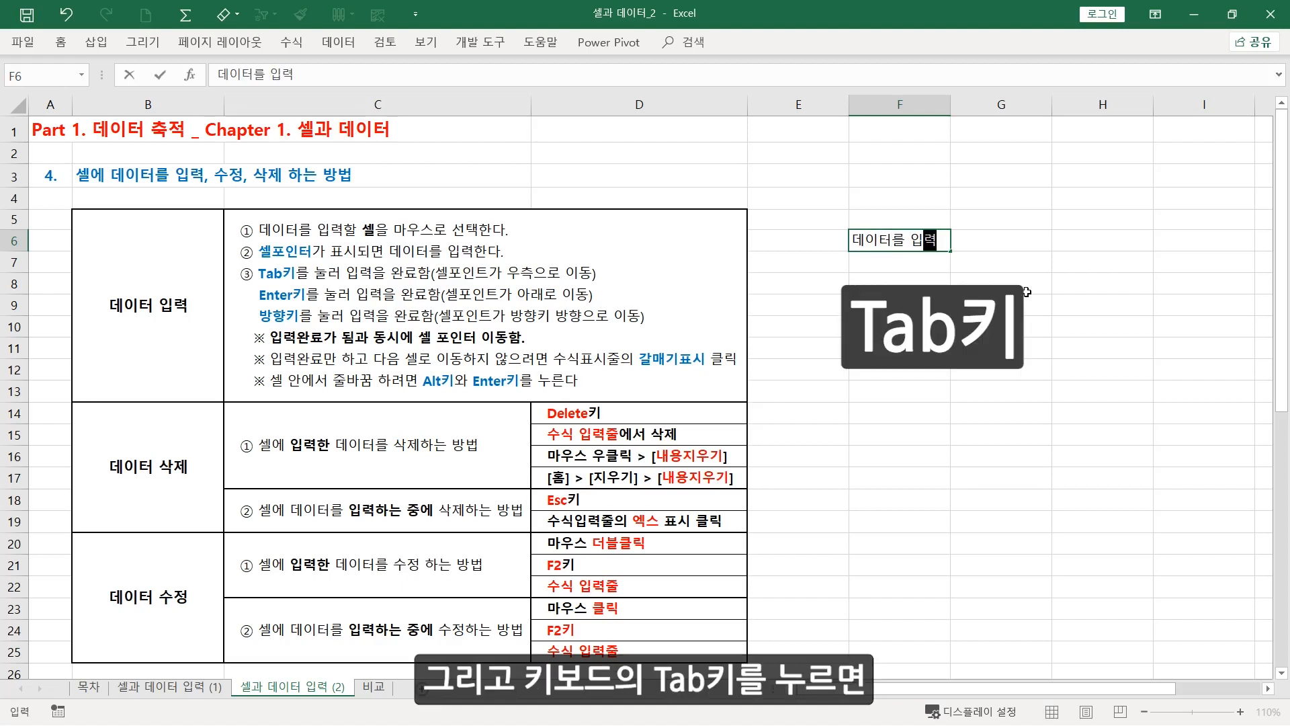
key(Tab)
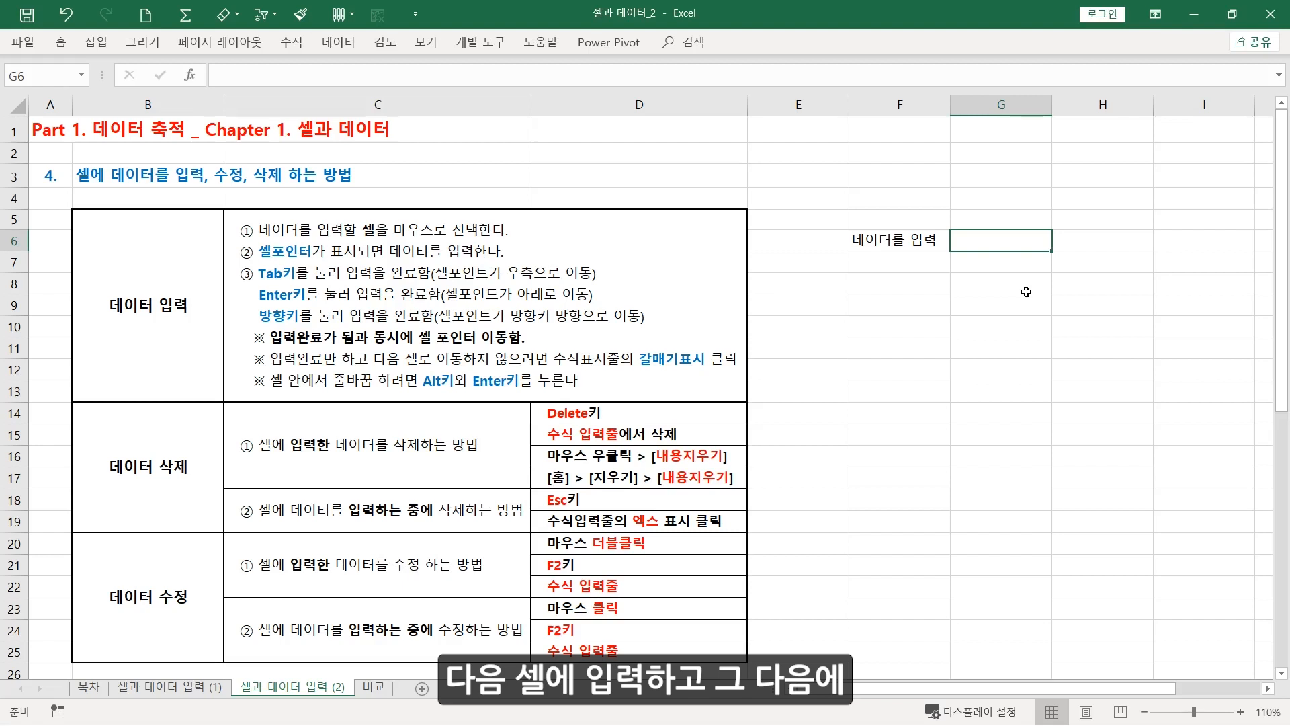
Replace the content of cell F6 with "데이터 입력" and finish by moving down to cell F7
click(915, 242)
text(데이터 이)
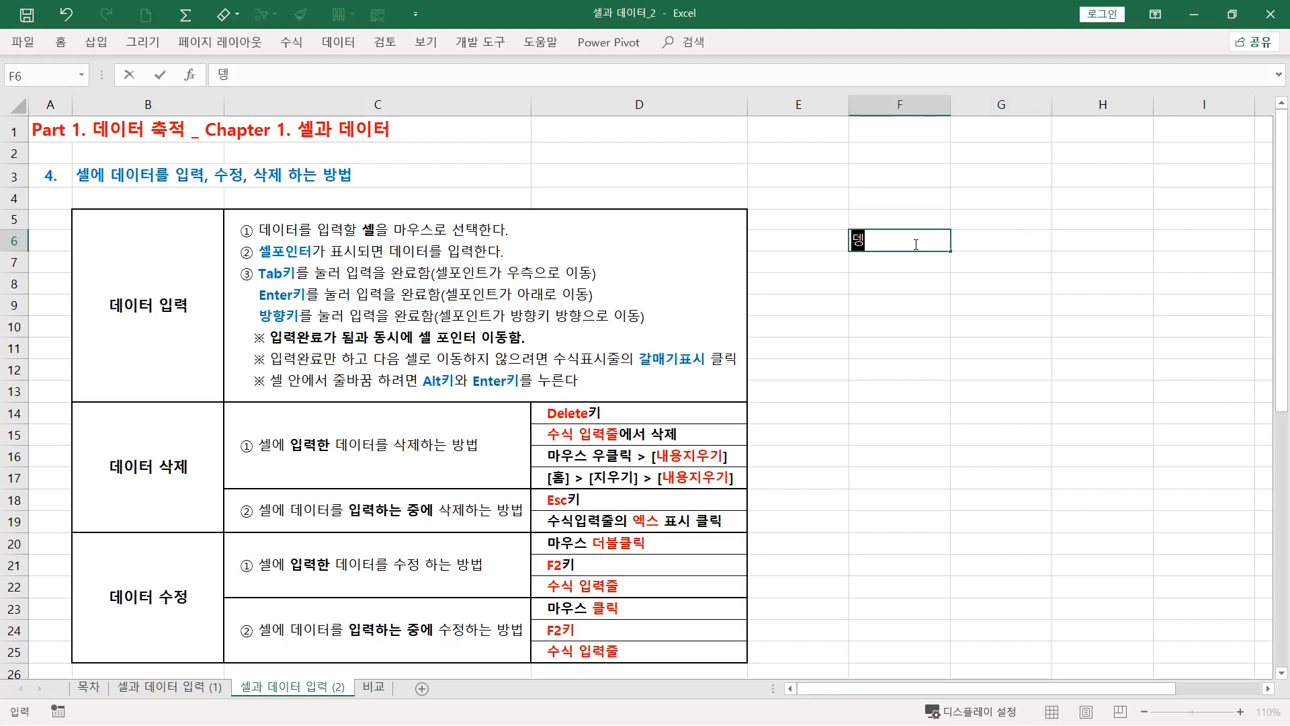
text(입력)
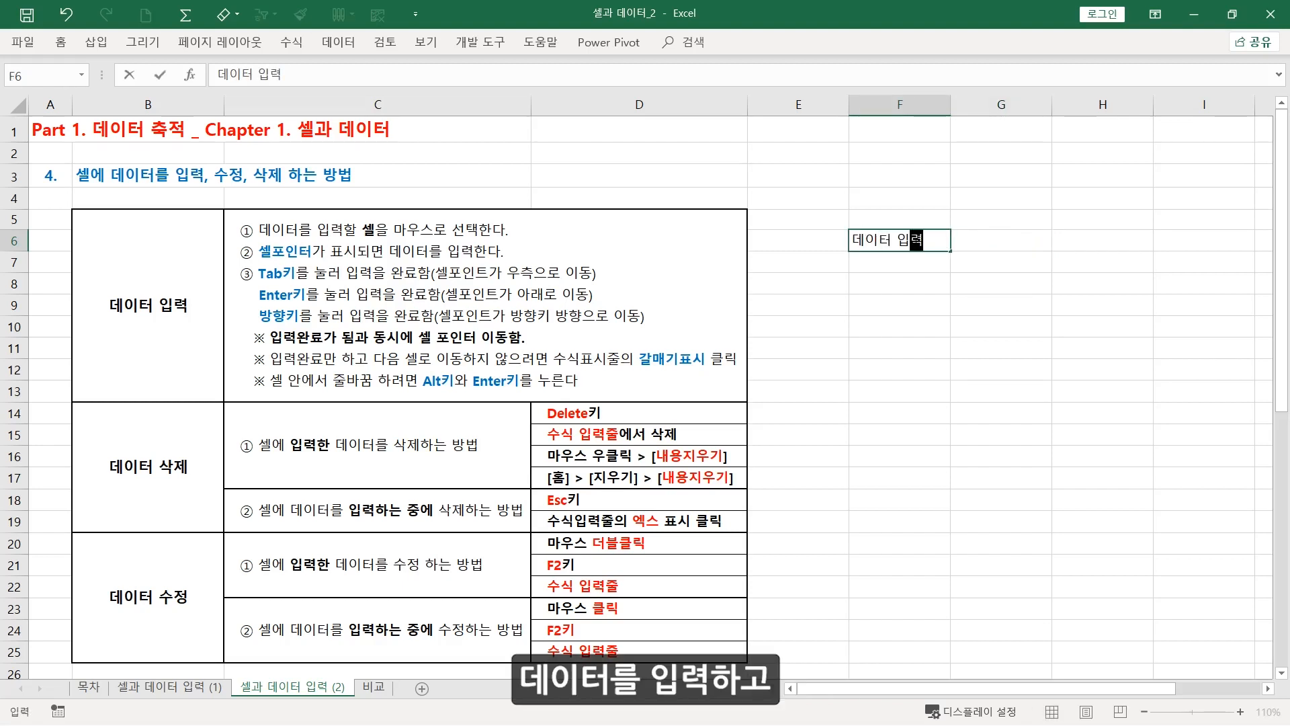
key(Return)
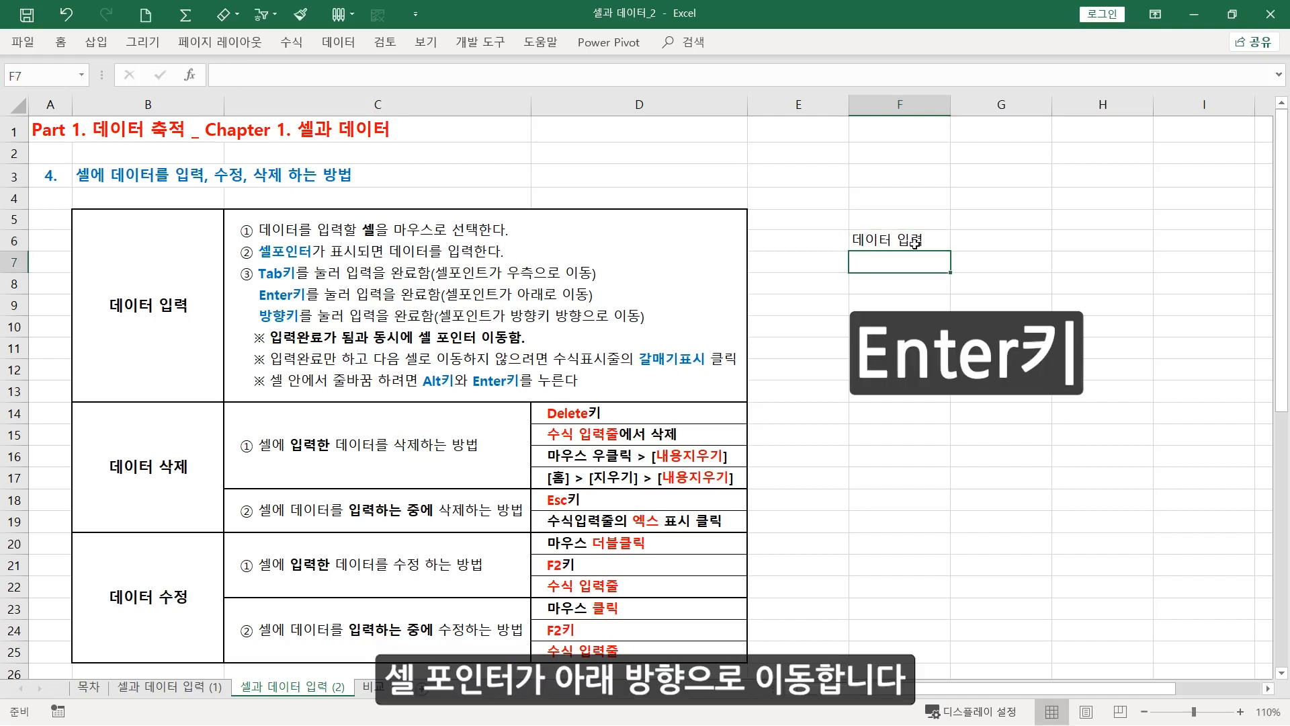
Enter "데이터를 입력" in cell F8 and finish by moving to the adjacent cell E8
key(Return)
text(뎅)
text(이터를 입)
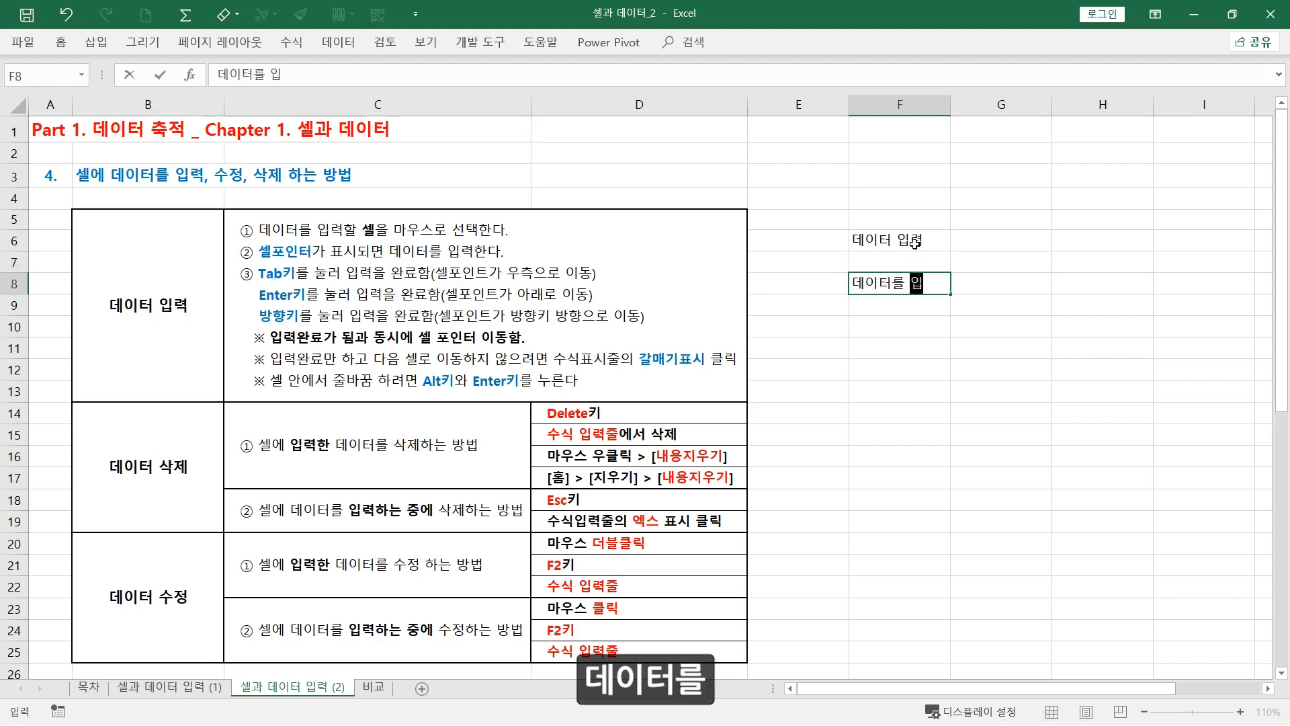
text(력)
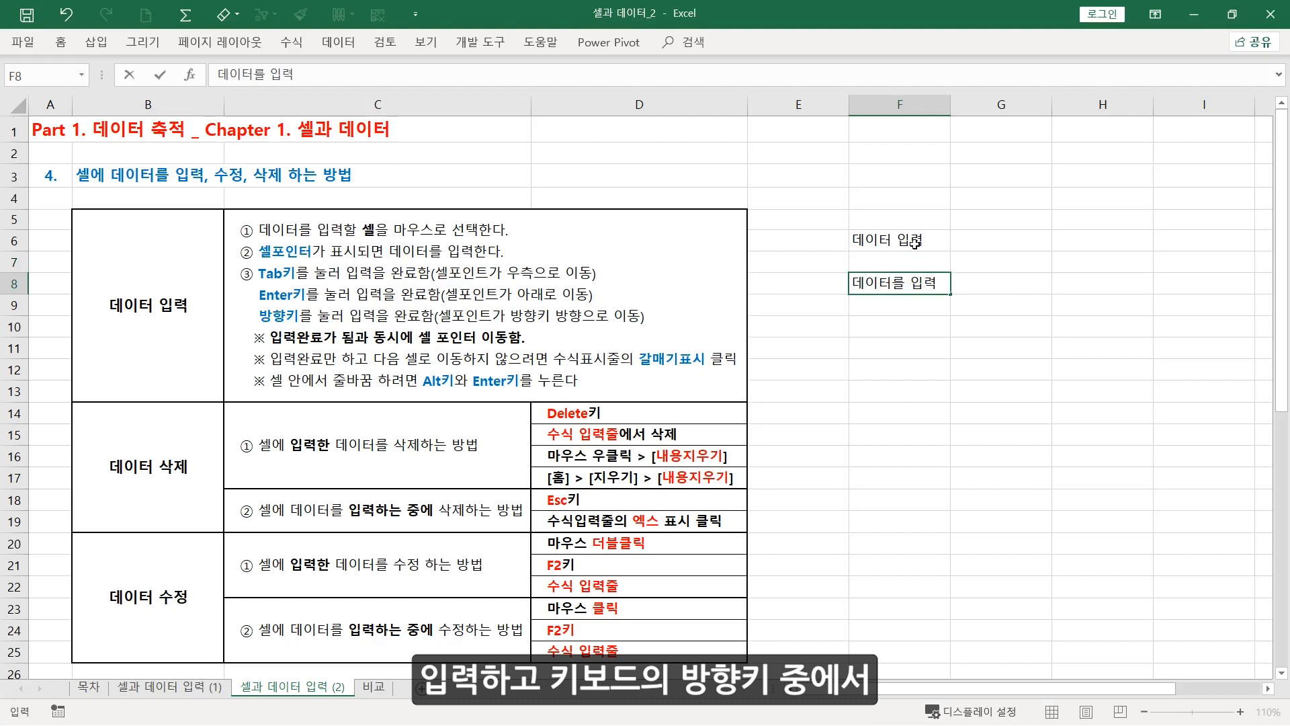
key(Left)
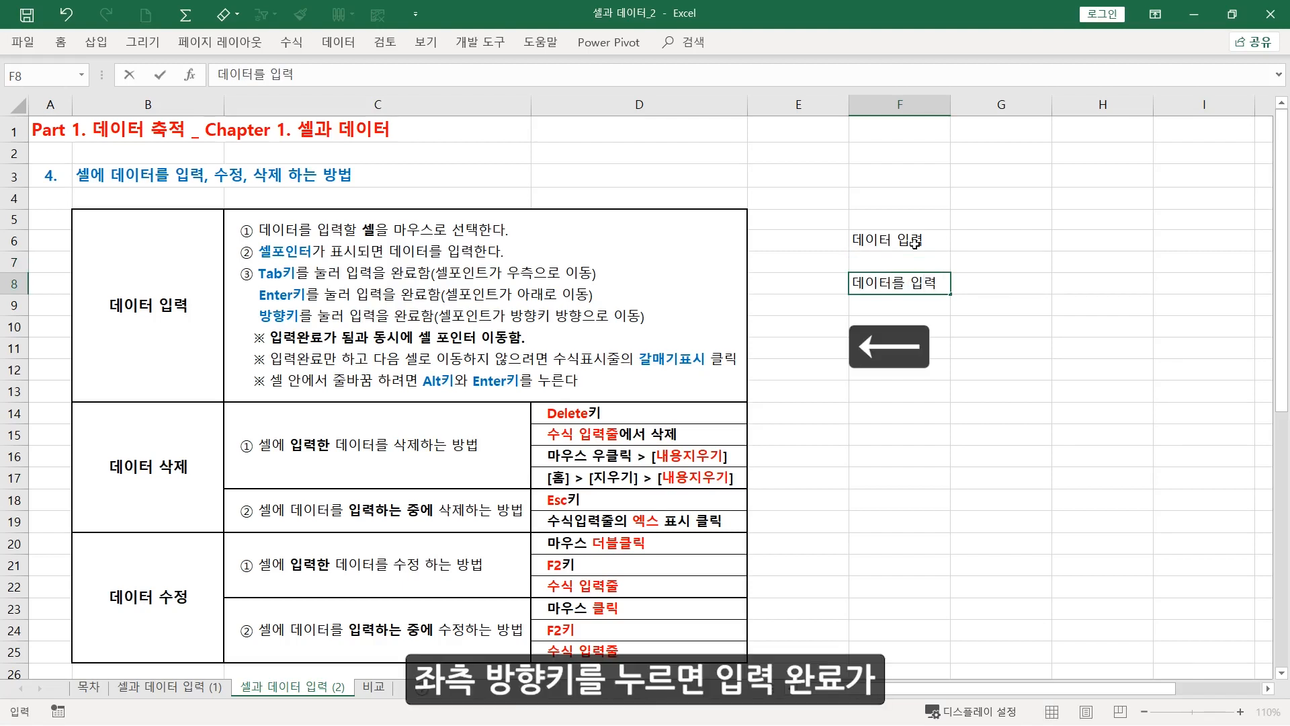
key(Left)
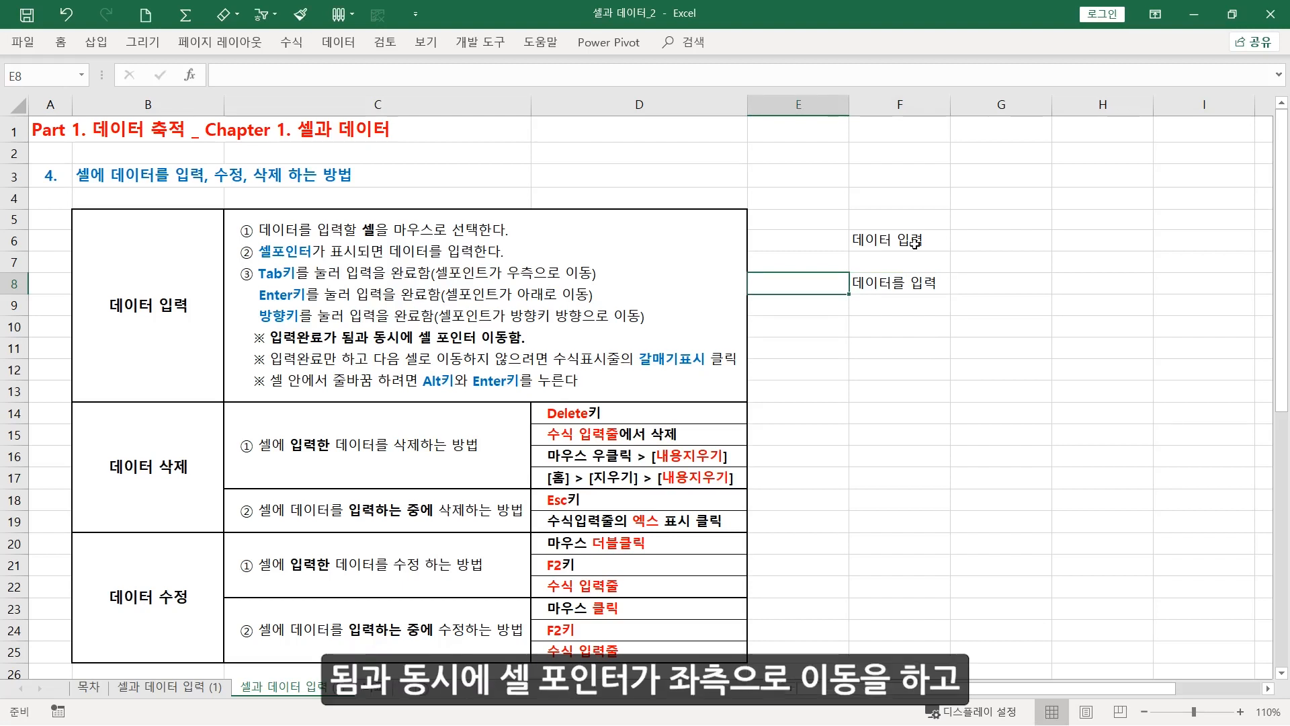
Replace the content of cell F8 with "데이터 입력" and finish by moving up to cell F7
key(Right)
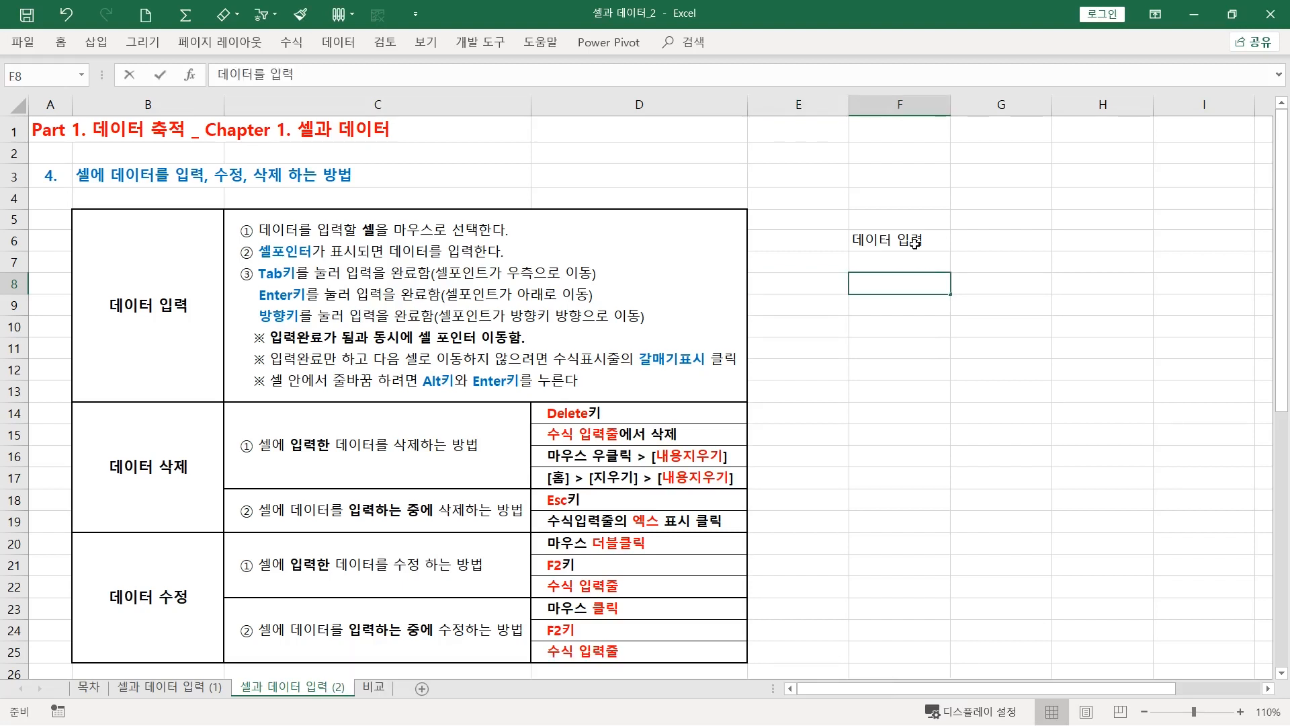
text(데이터 ㅇ)
text(입력)
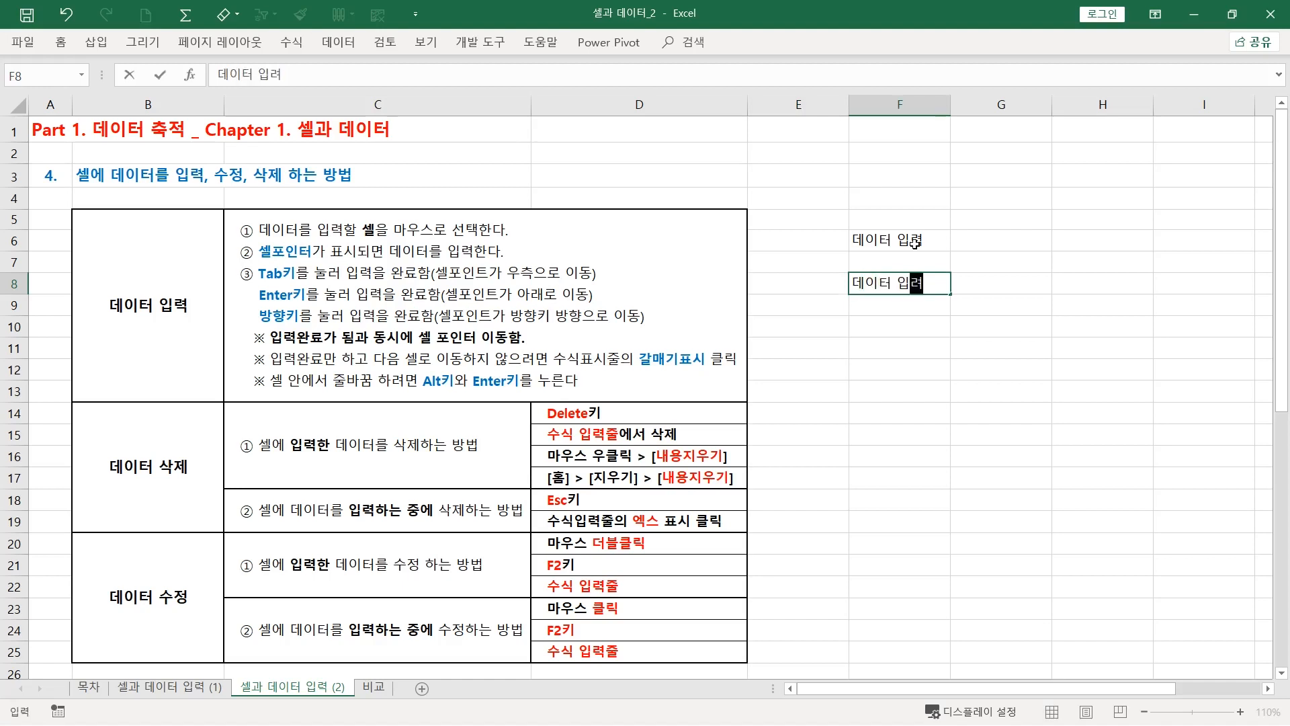
key(Up)
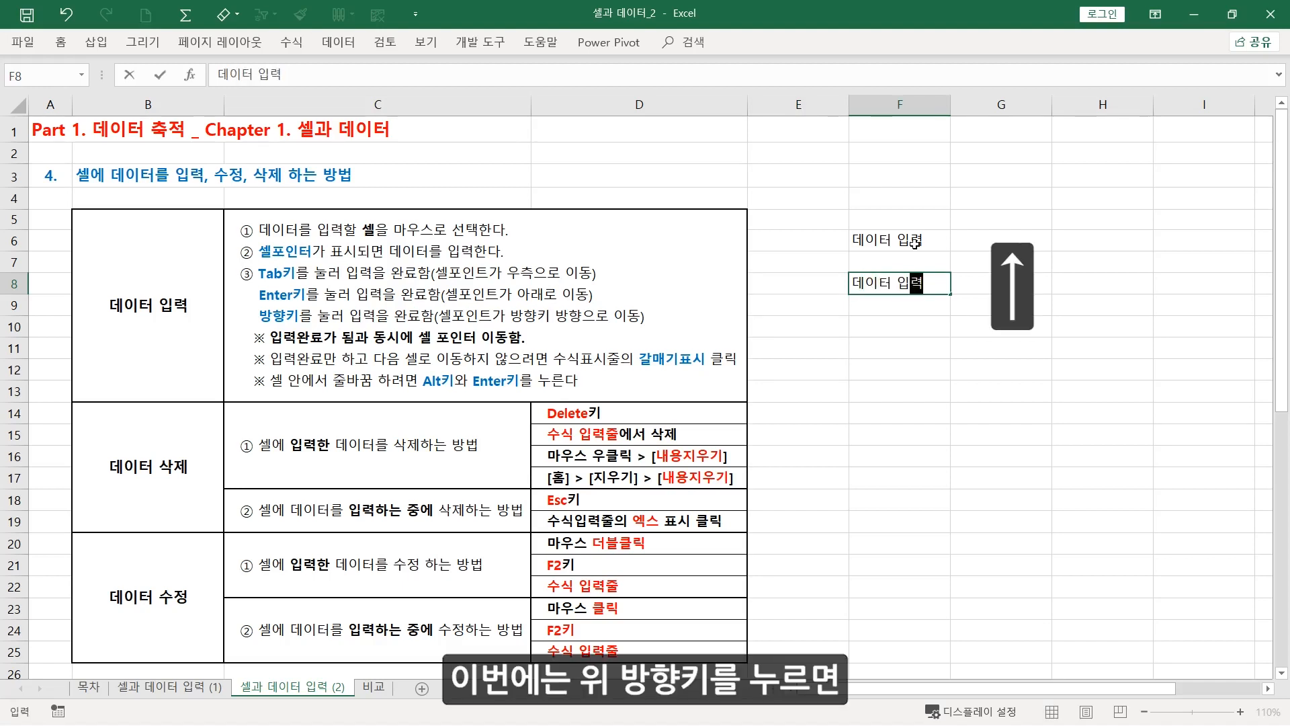
key(Up)
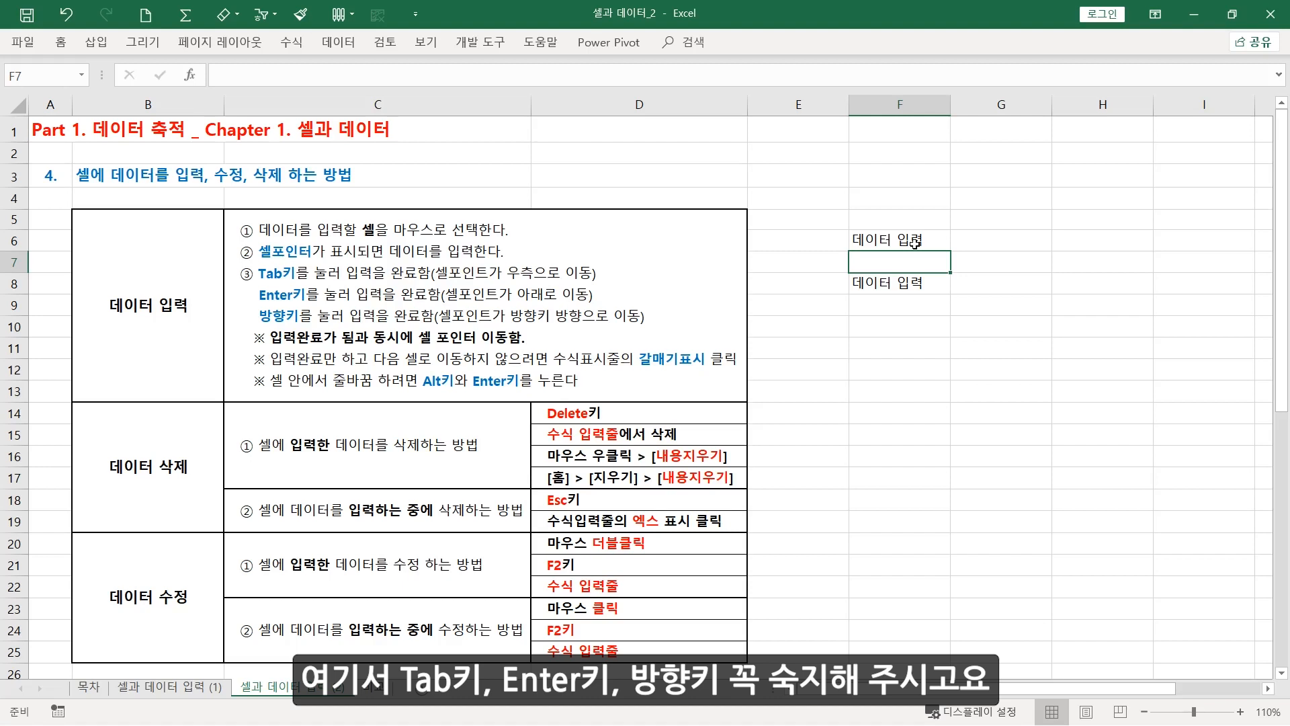
Enter "데이터를 입력" in cell F10 and confirm the entry while keeping F10 selected
click(895, 325)
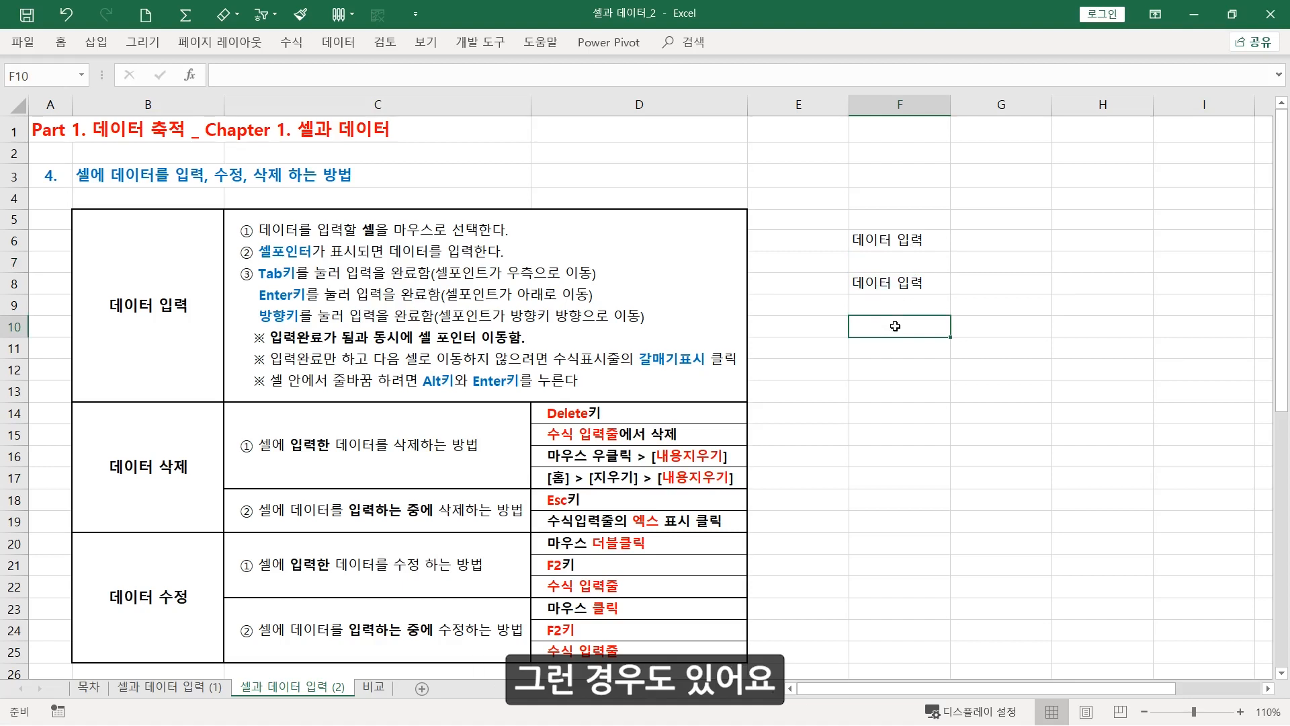
text(데이터를 이)
text(ㅂ력)
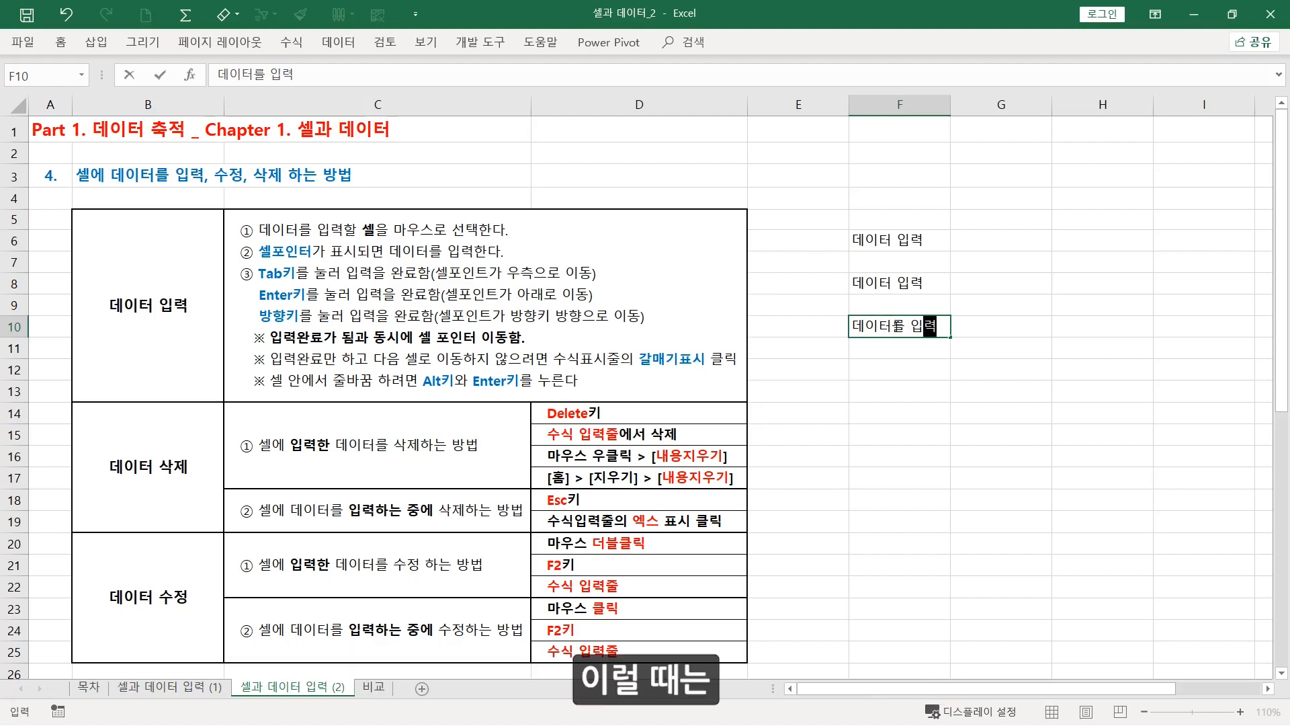
click(161, 79)
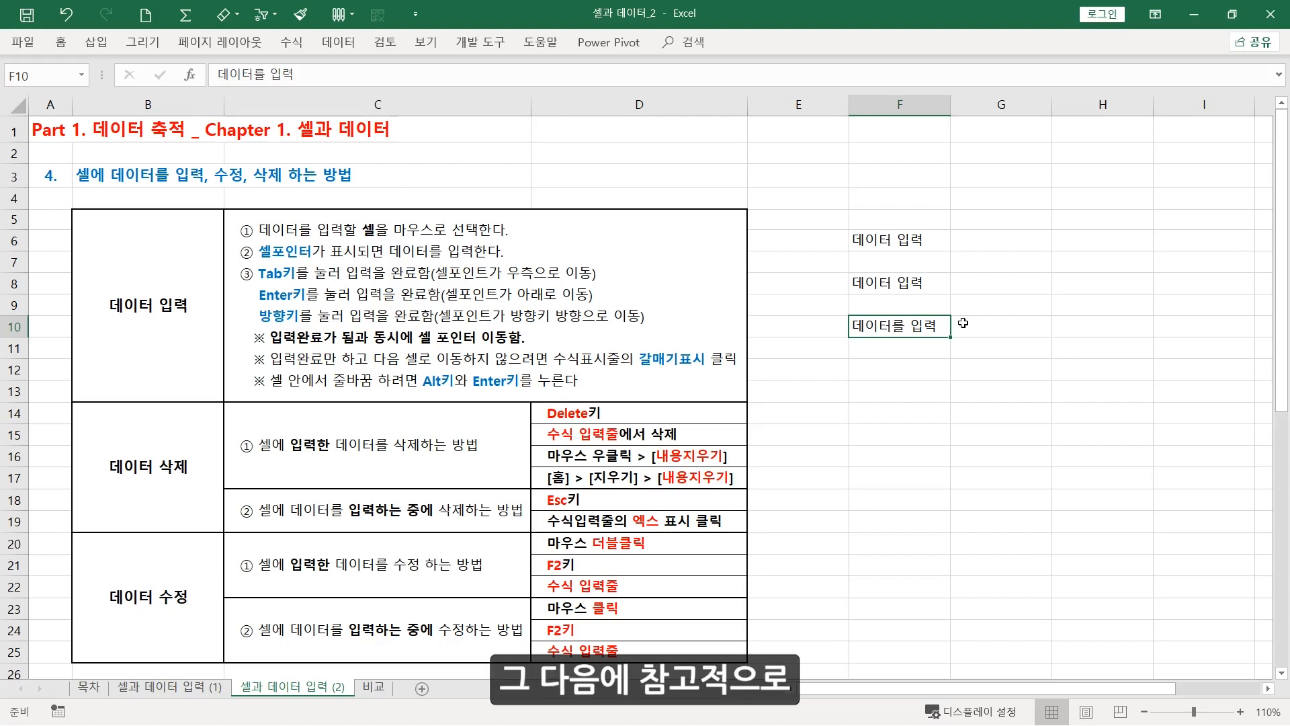
Enter "데이터를 입력" in cell H10 with a line break followed by "줄바꿈" as its second line
click(1080, 329)
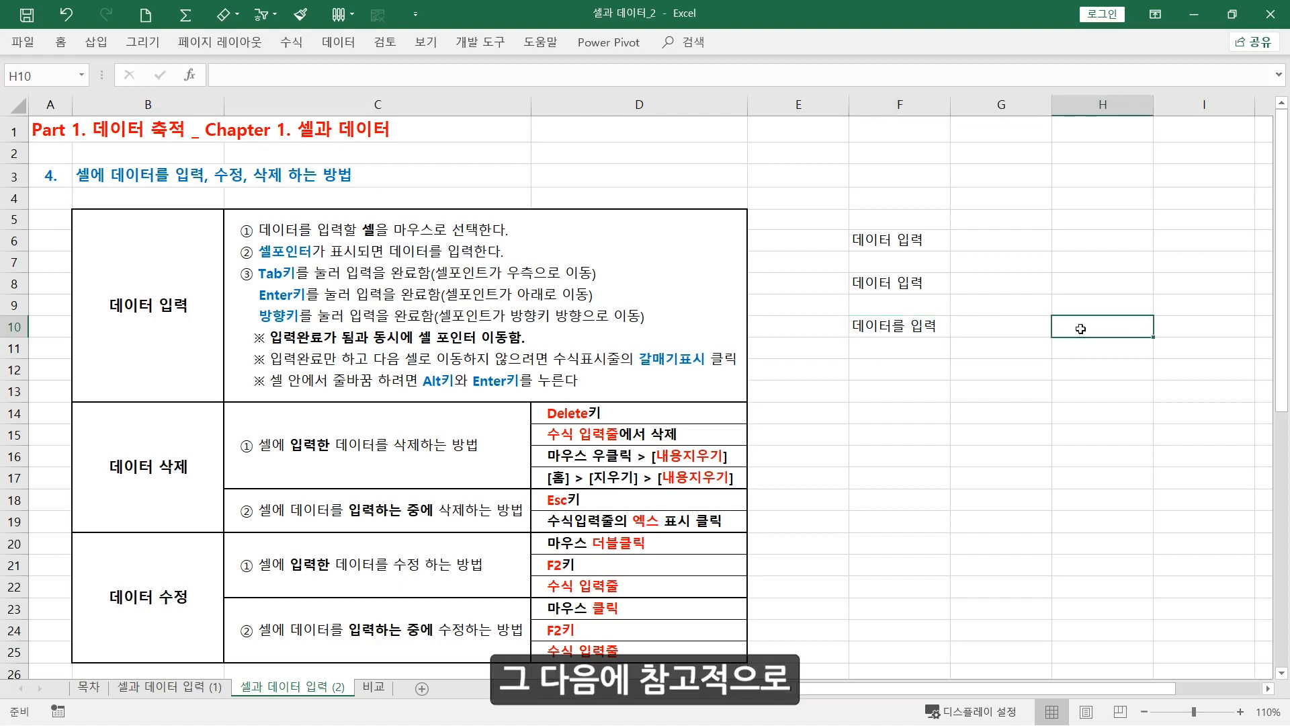
text(데이터를 ㅇ)
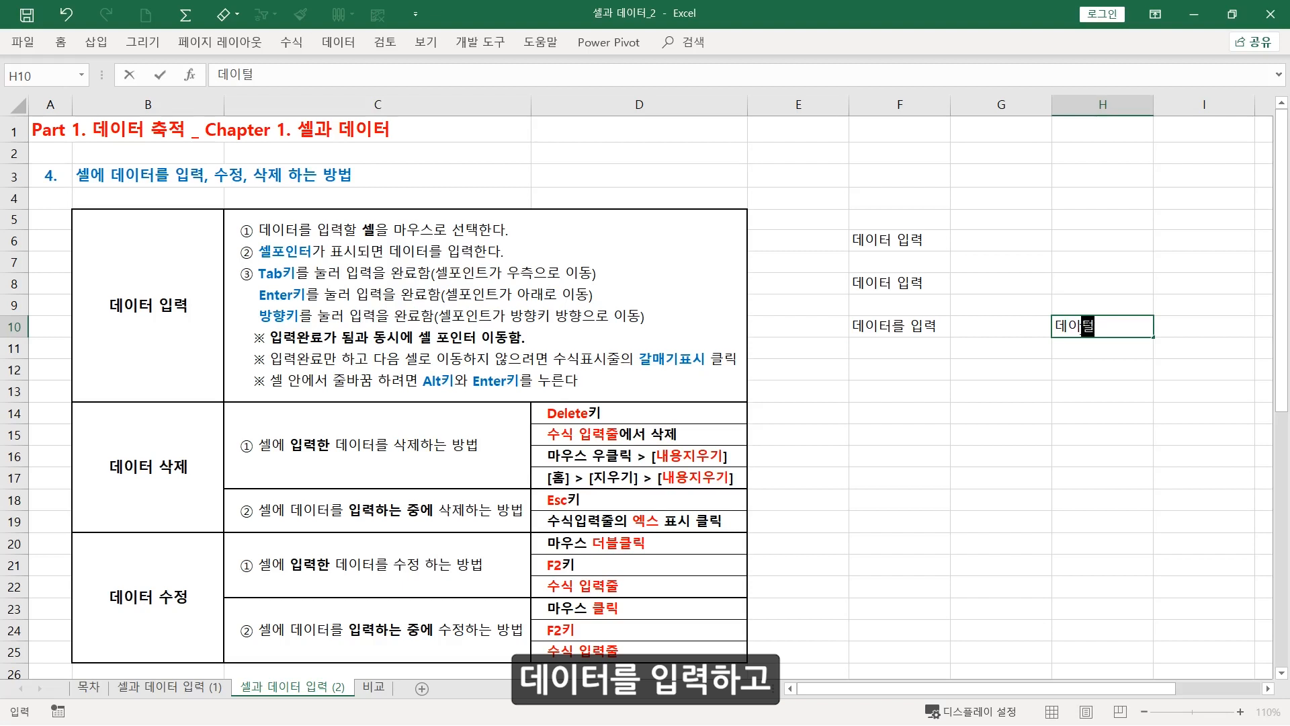
text(입력)
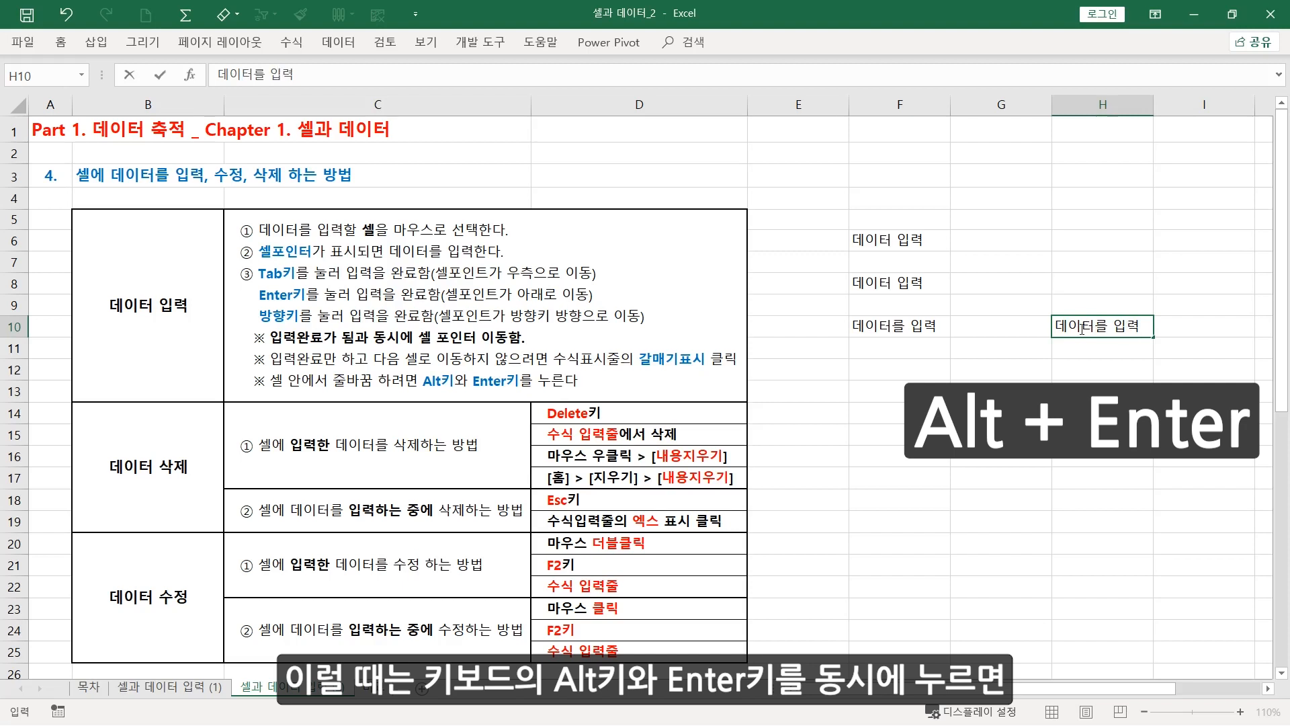
key(alt)
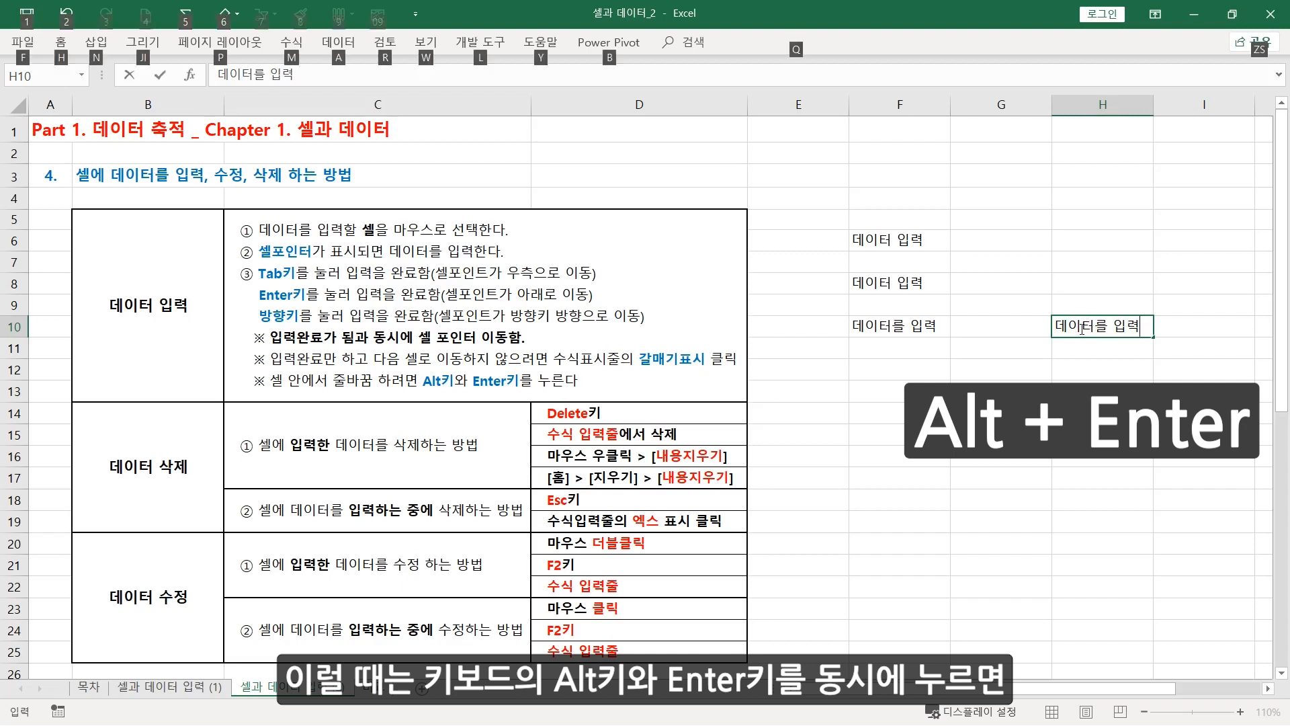
key(alt+Return)
text(줄바꿈)
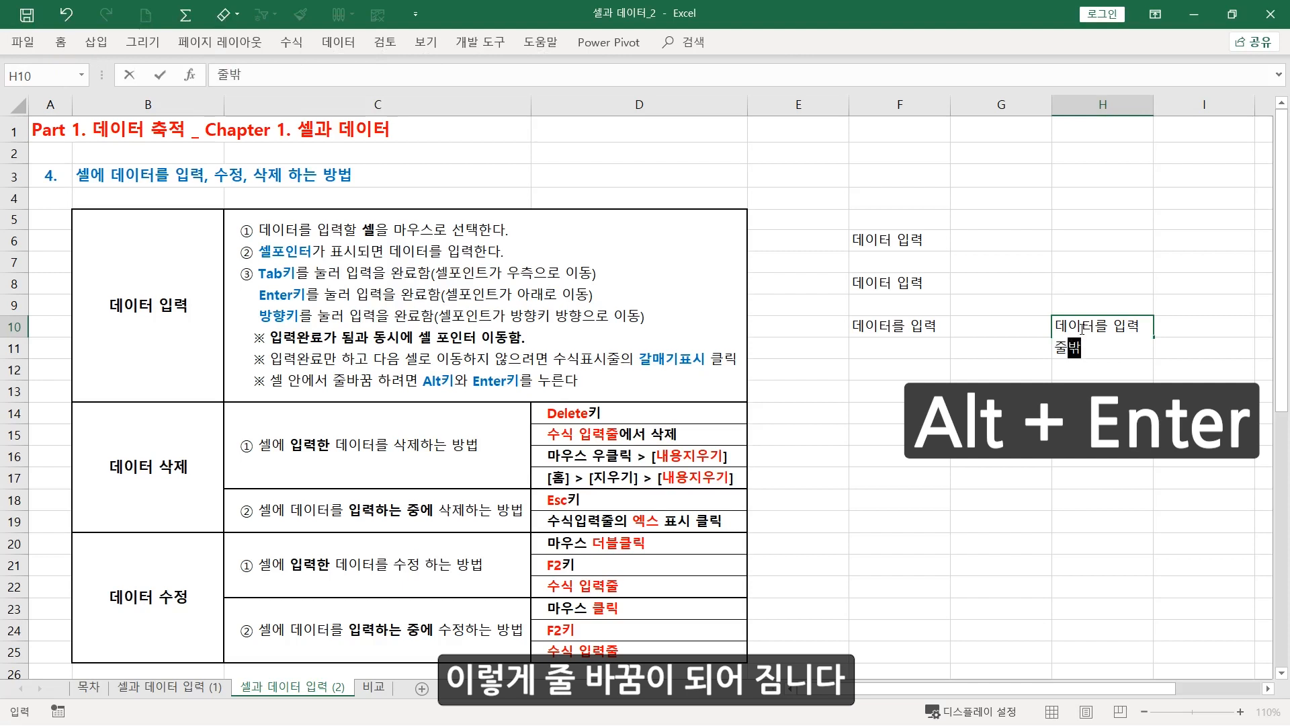
key(Return)
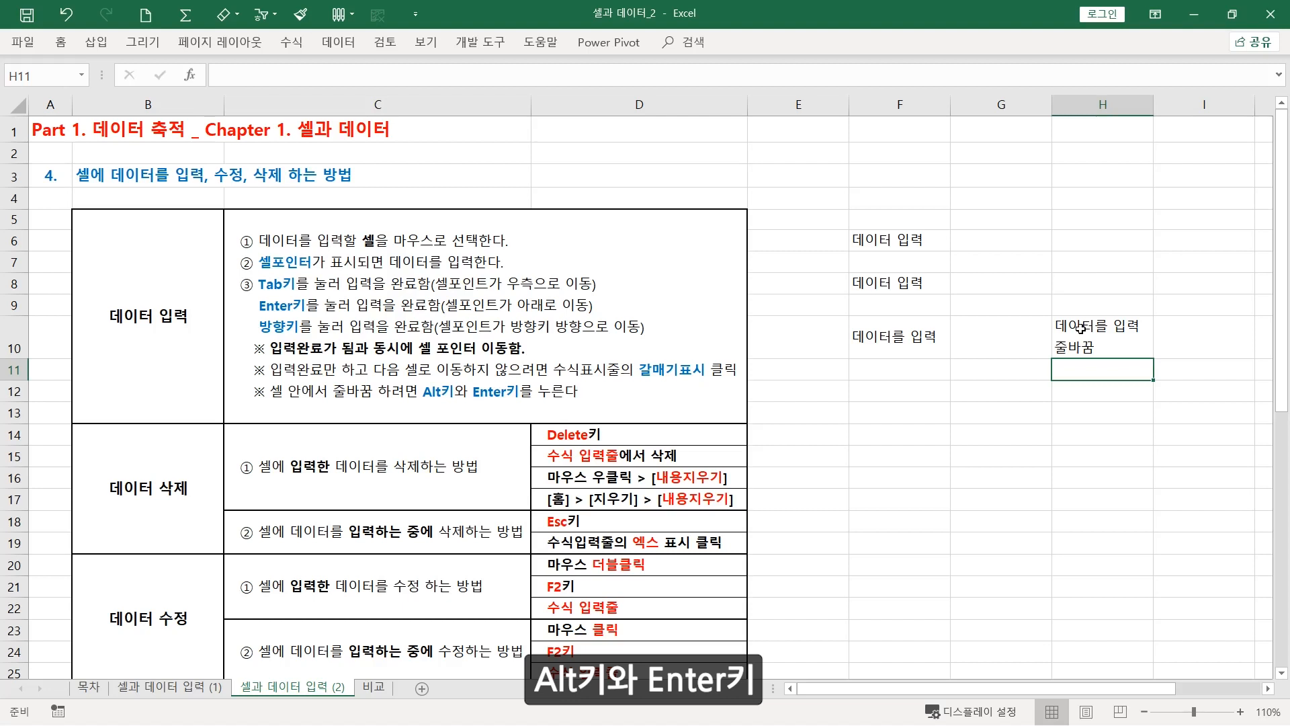
Undo the two-line entry in cell H10 and select the "데이터 삭제" heading cell of the table
key(ctrl+z)
click(900, 375)
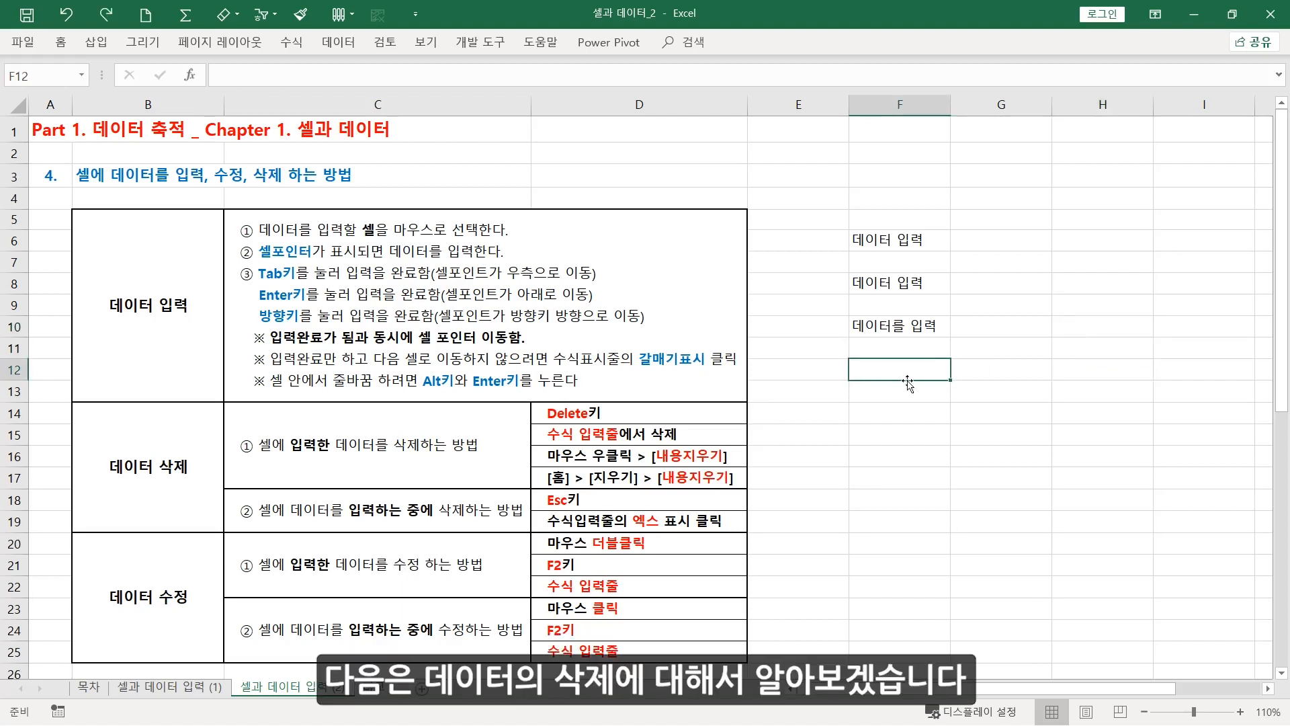
click(194, 489)
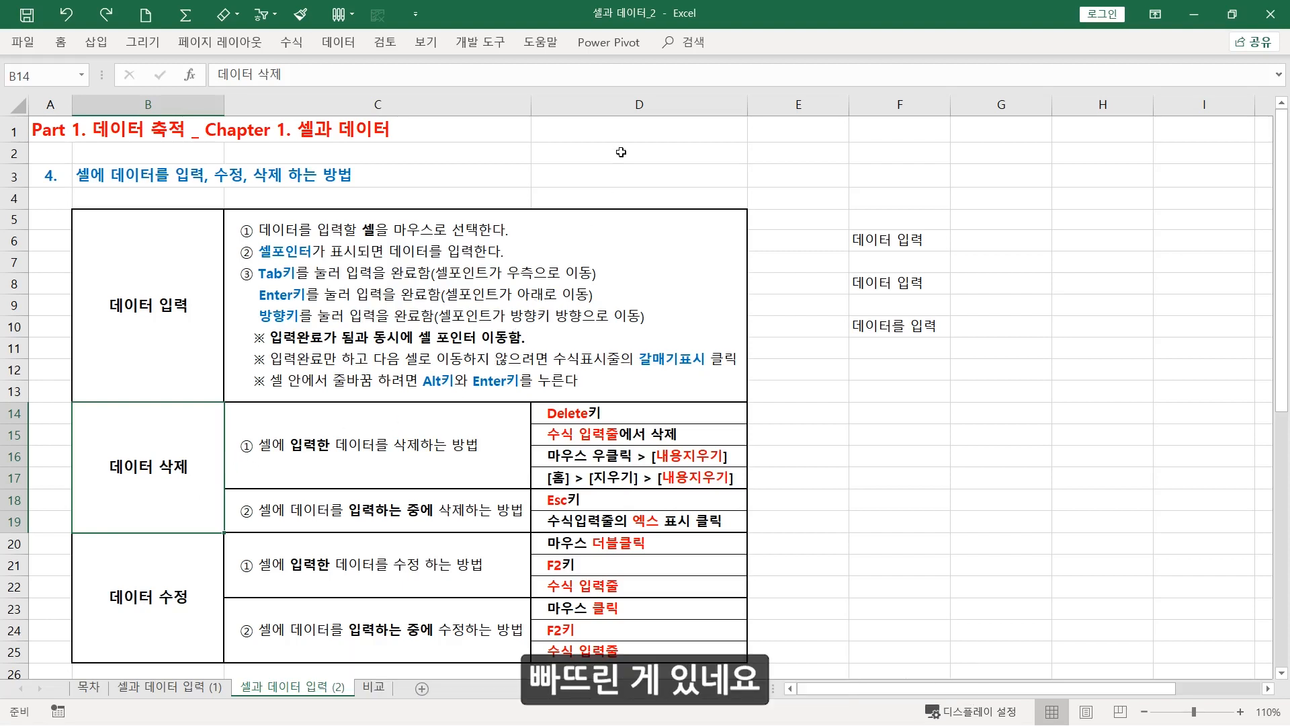
Enter "셀에 데이터를 입력하면 수식입력줄에도 보여요" in cell D2
click(592, 152)
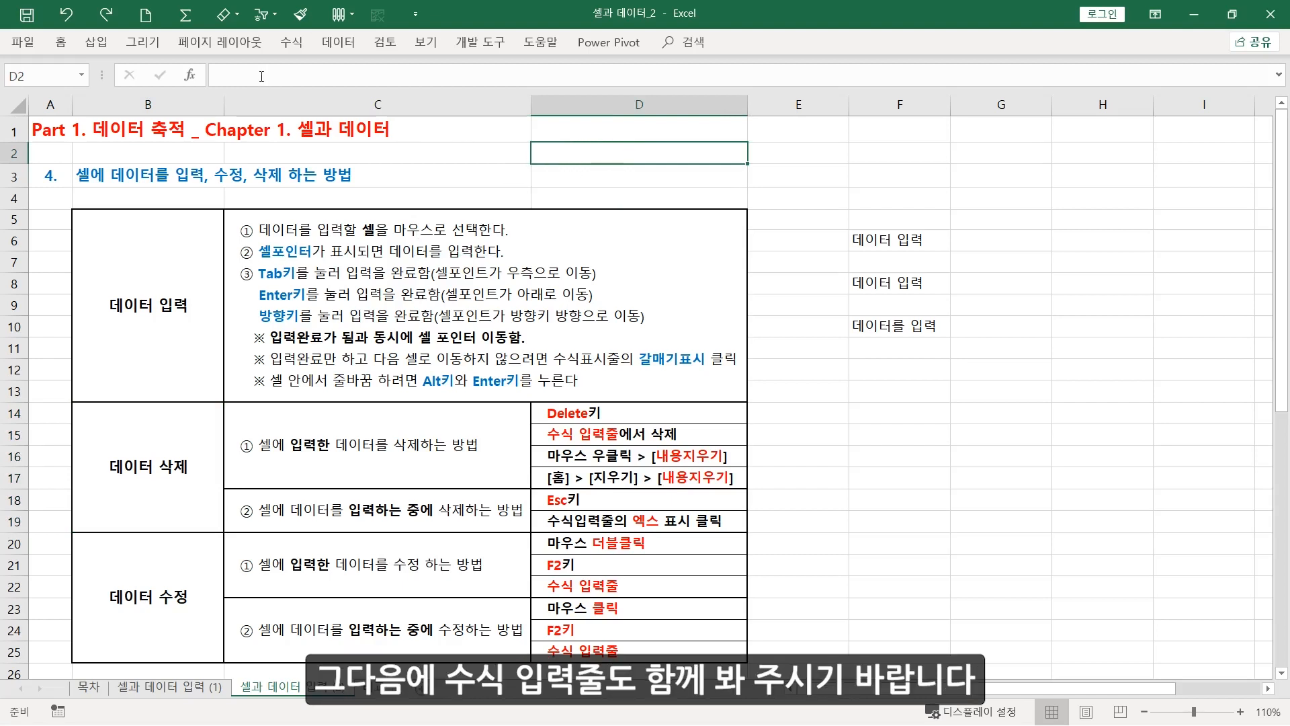
click(236, 75)
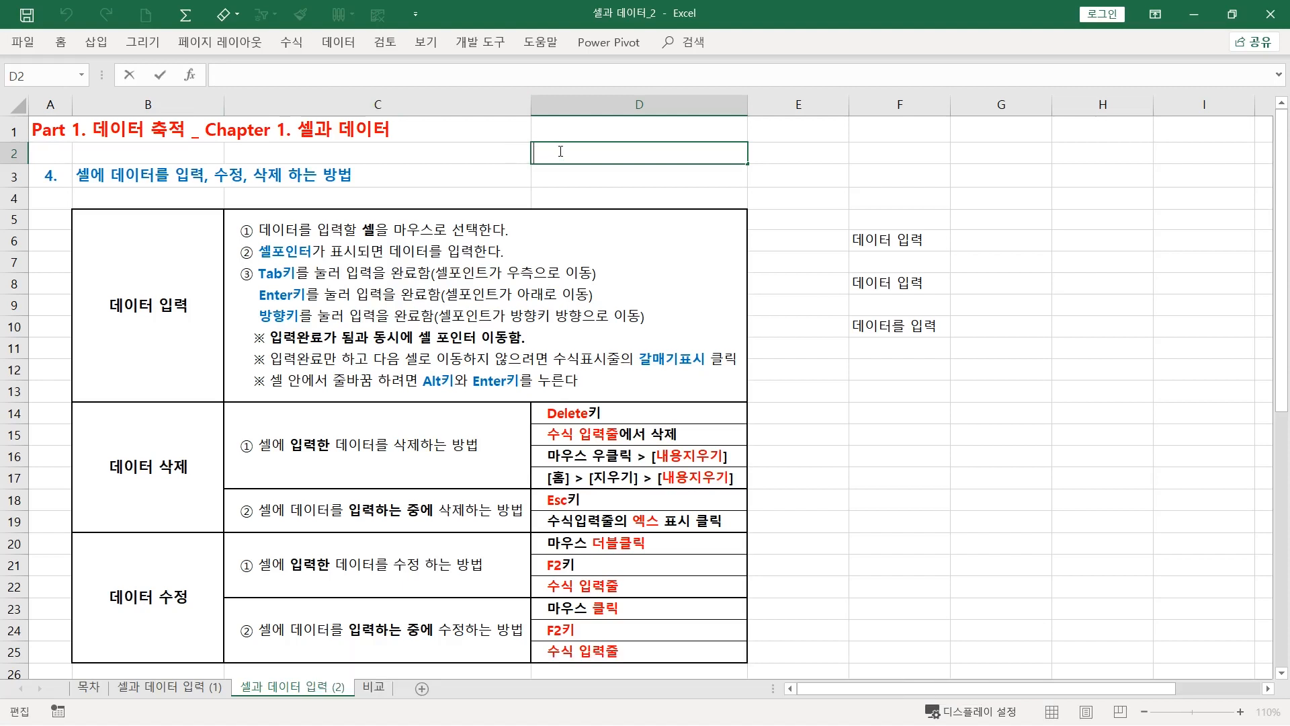
text(셀에 데이터)
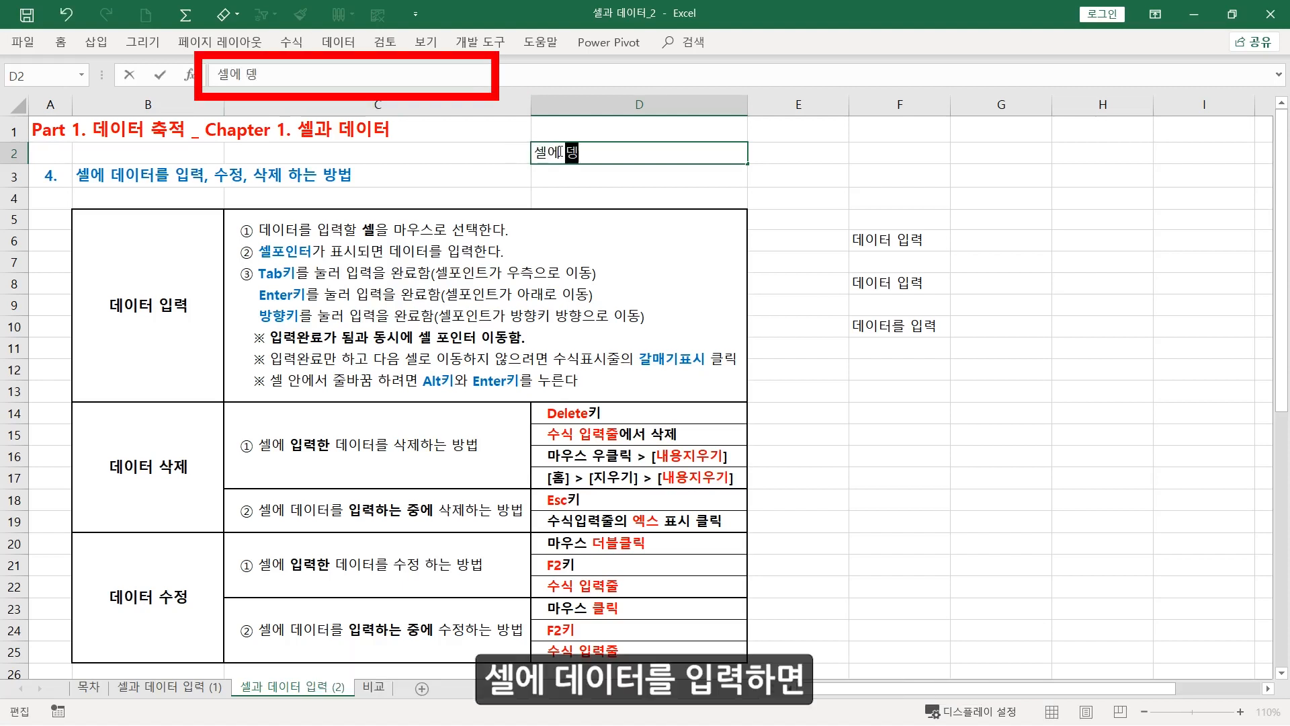
text(를 입력하면)
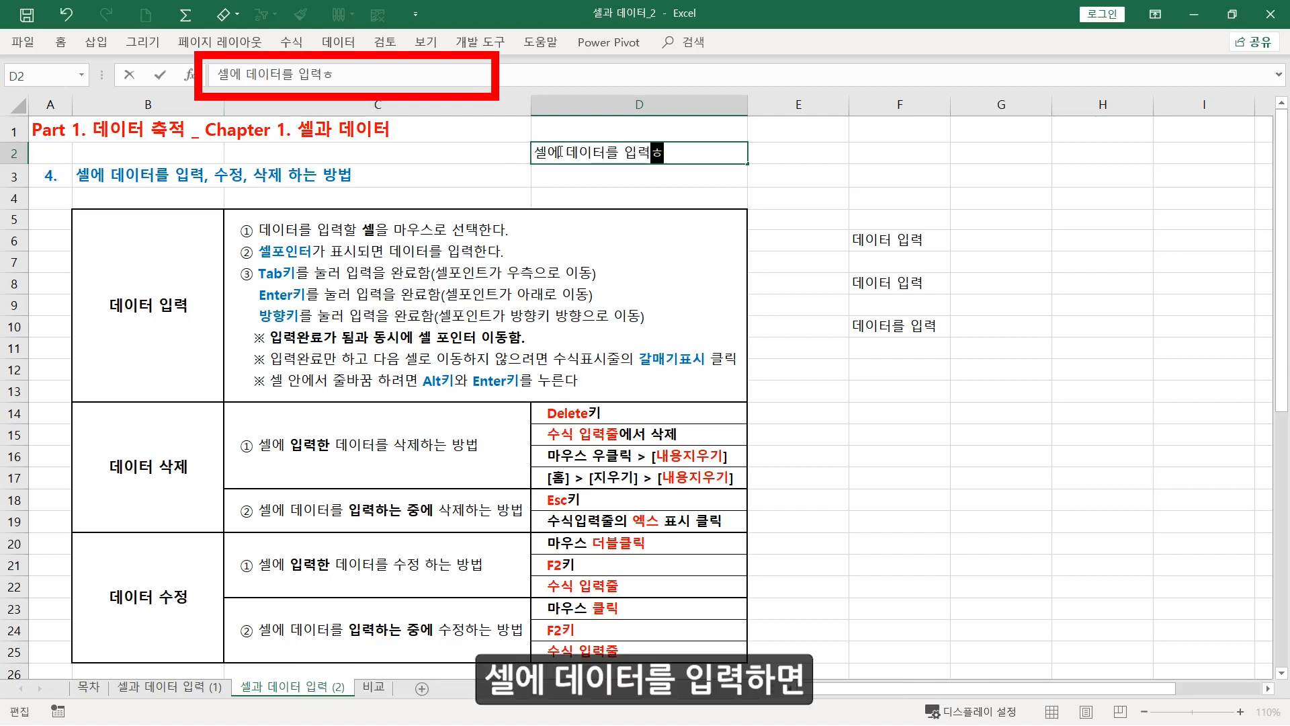
text( 수식입력ㅈ)
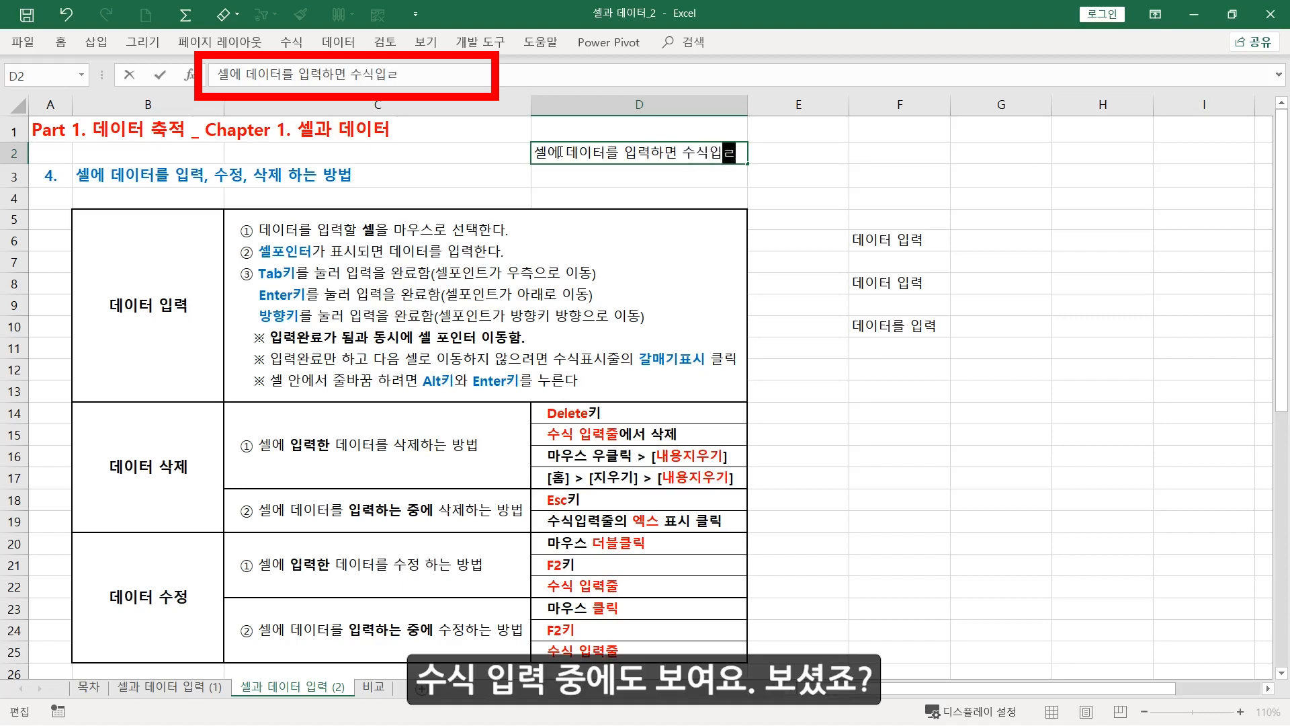
text(줄에도 )
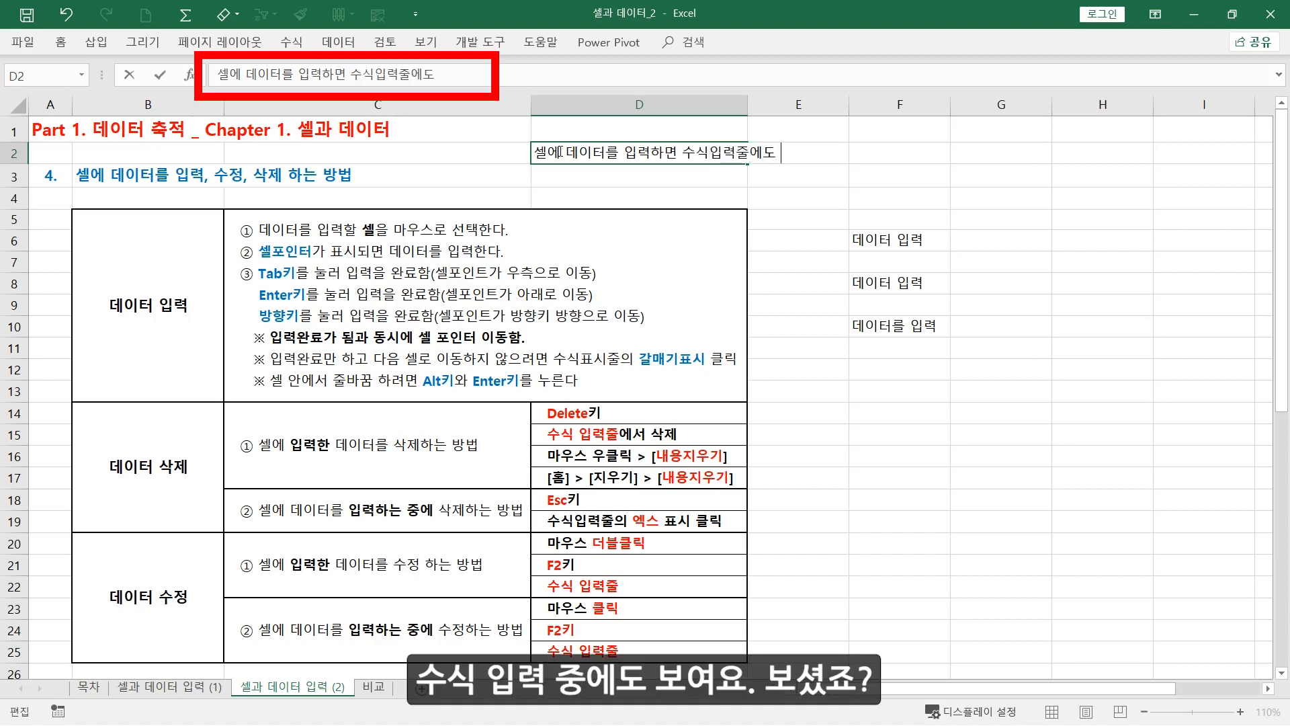
text(보여요)
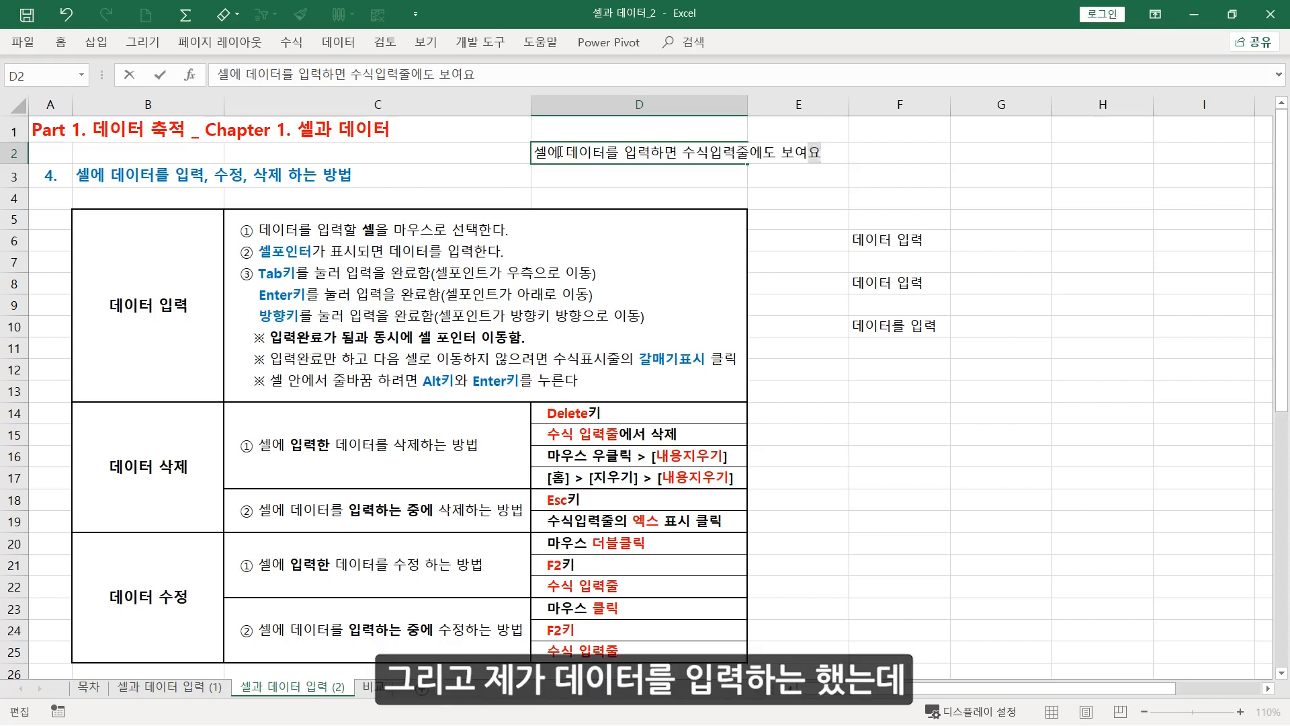
key(Return)
Compare the formula bar contents of cells D2 and E2, and widen column D until it fits the text in D2
click(585, 154)
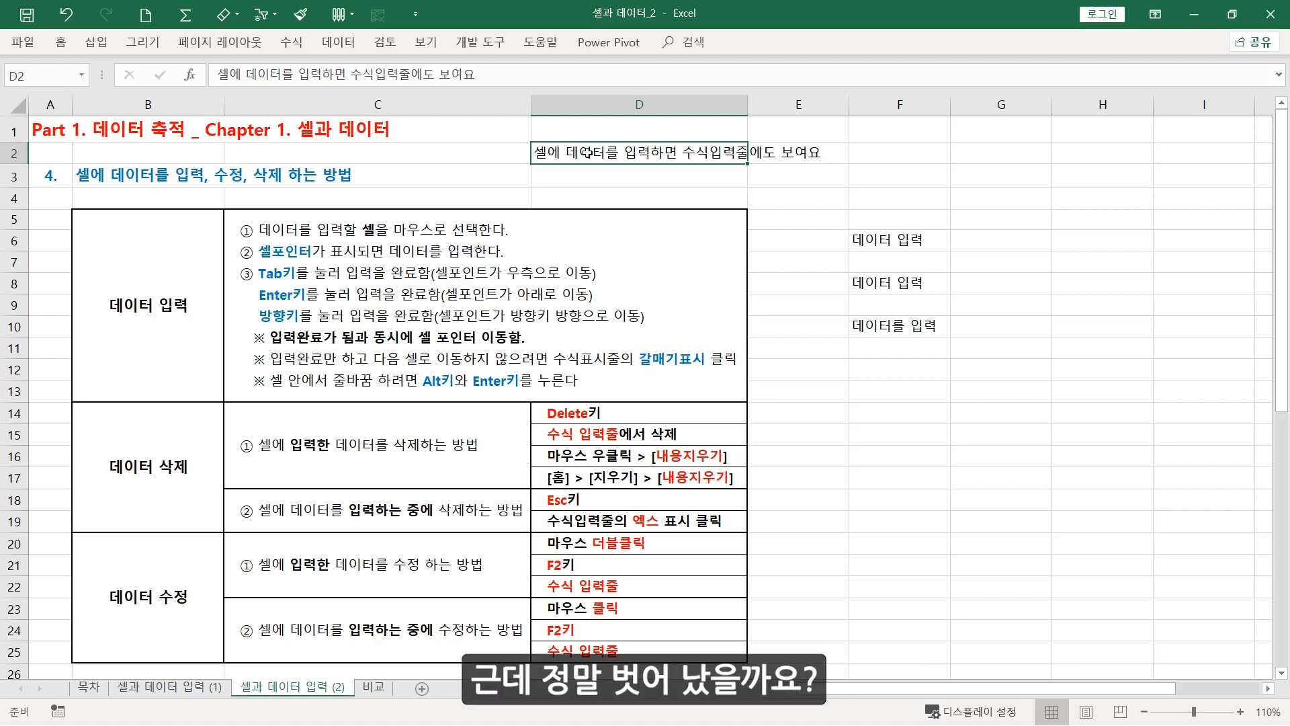
click(786, 155)
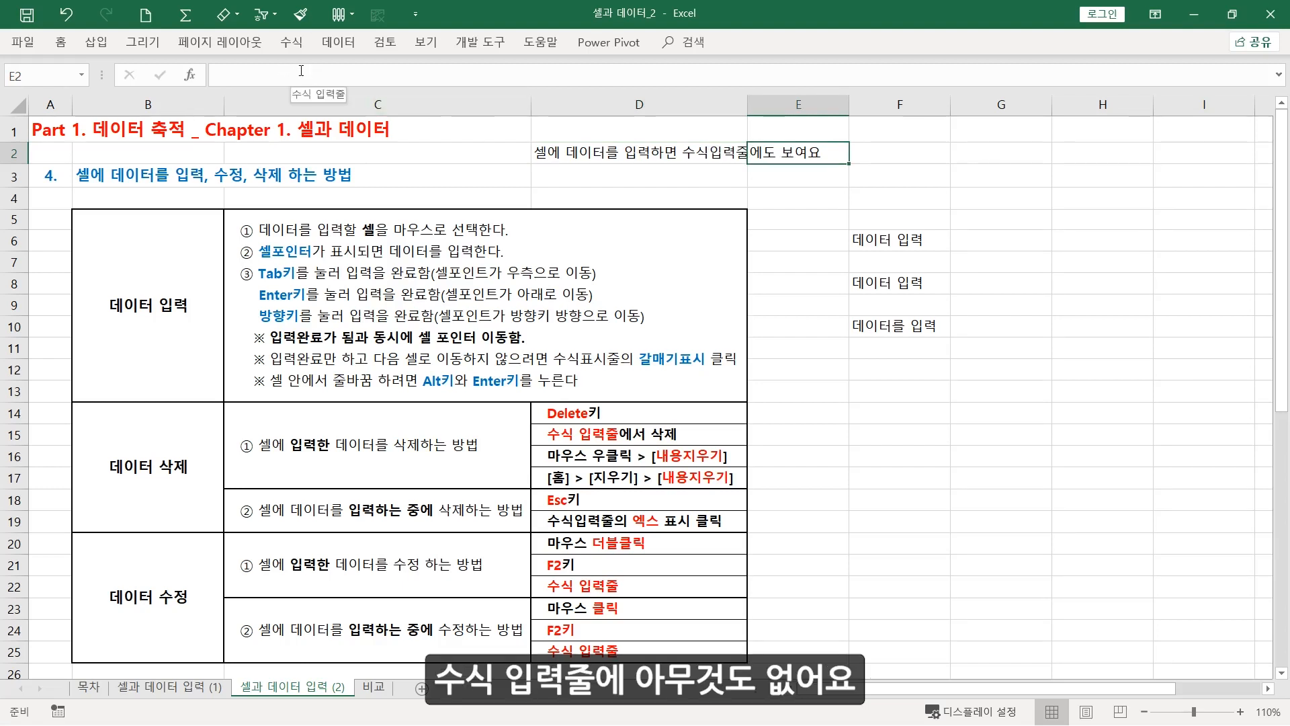
click(607, 177)
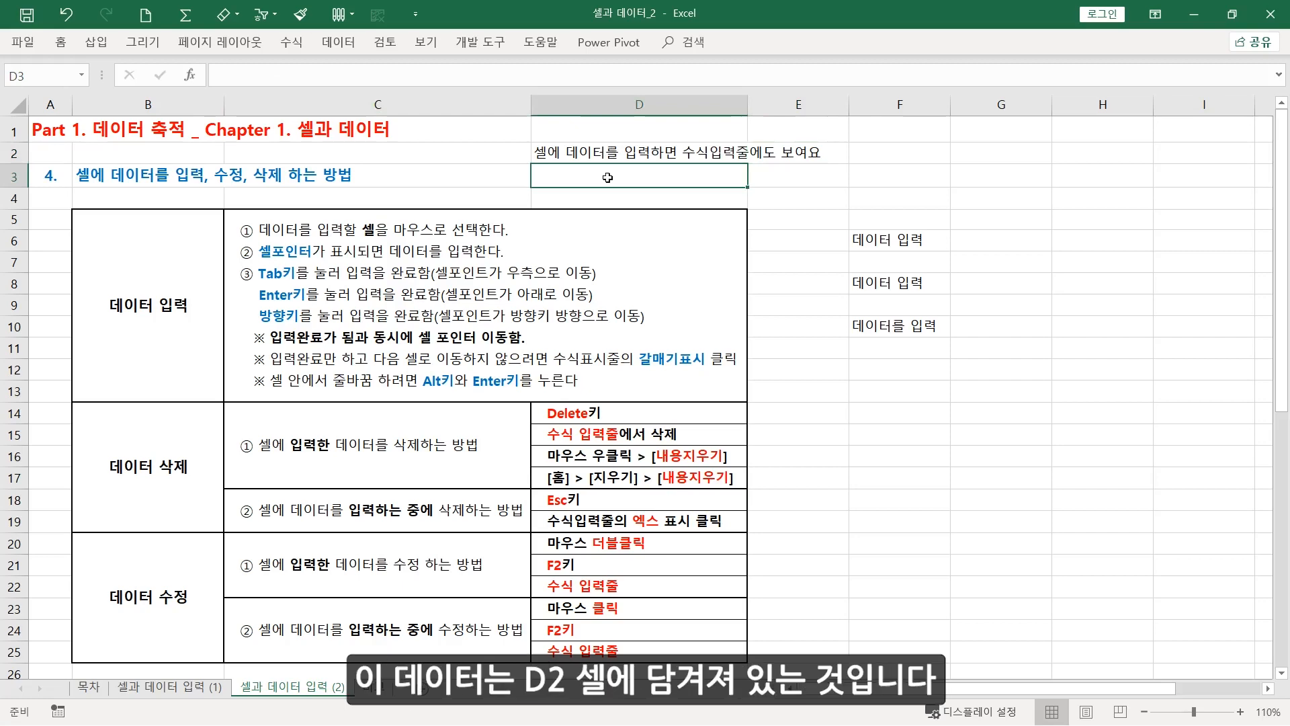
click(607, 152)
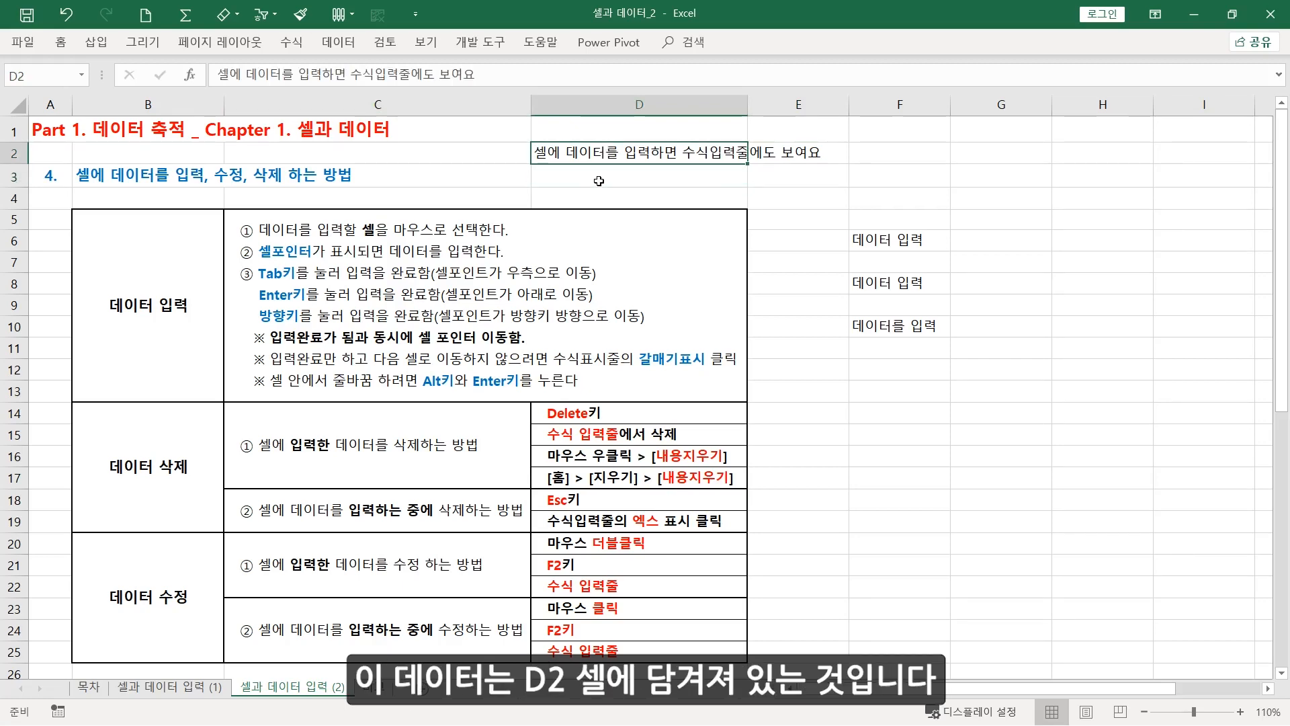
scroll(598, 181, down, 1)
scroll(638, 148, up, 1)
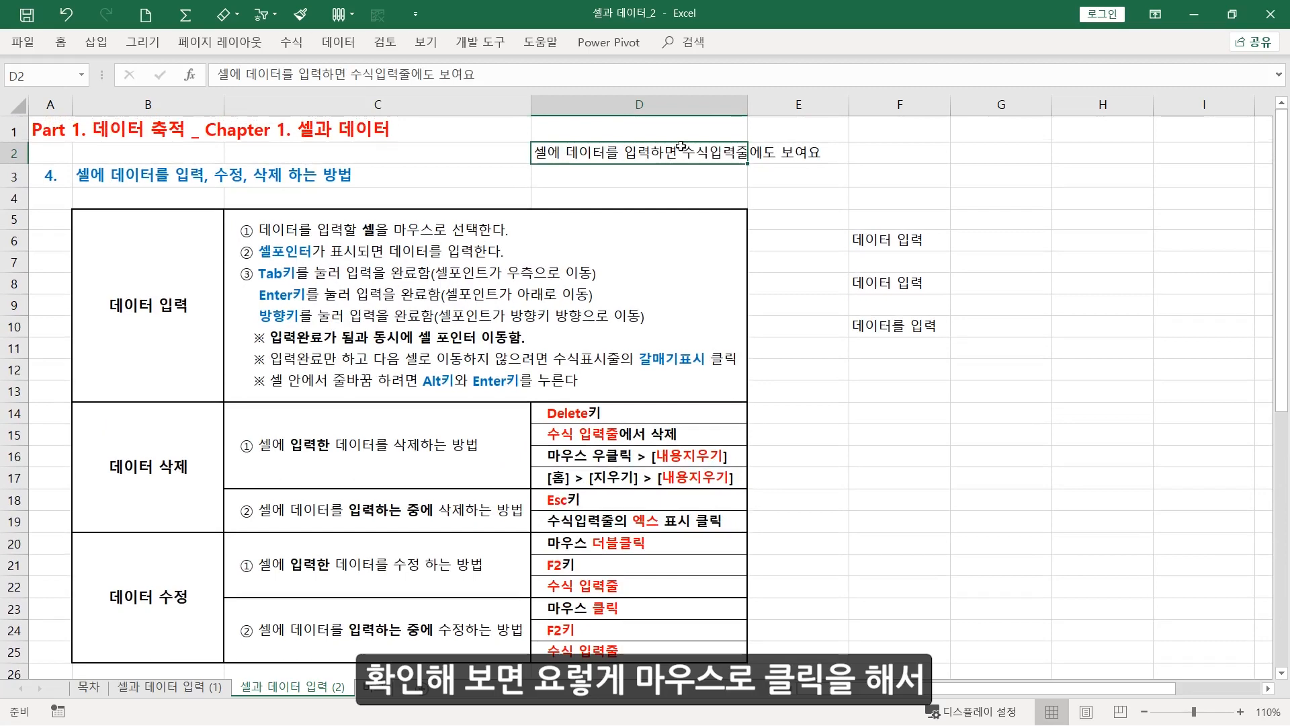
drag(747, 103, 832, 100)
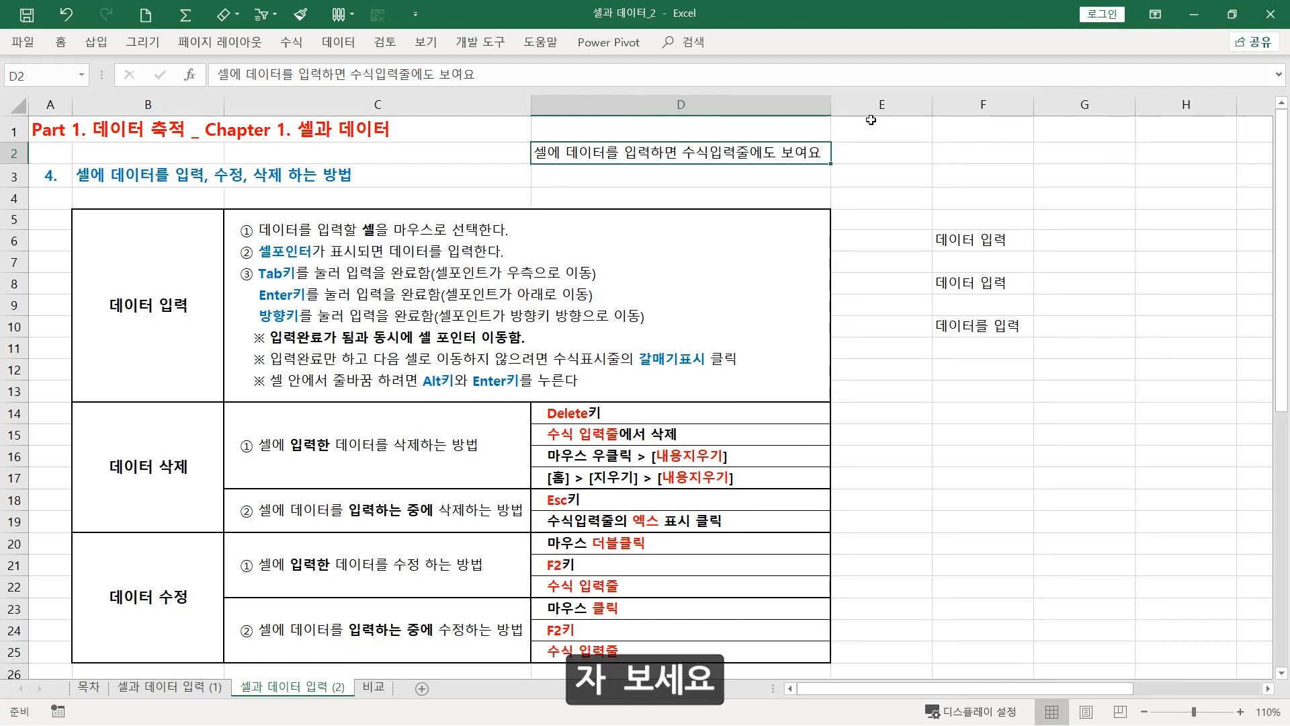
Undo the widening of column D and clear the text from cell D2
click(882, 157)
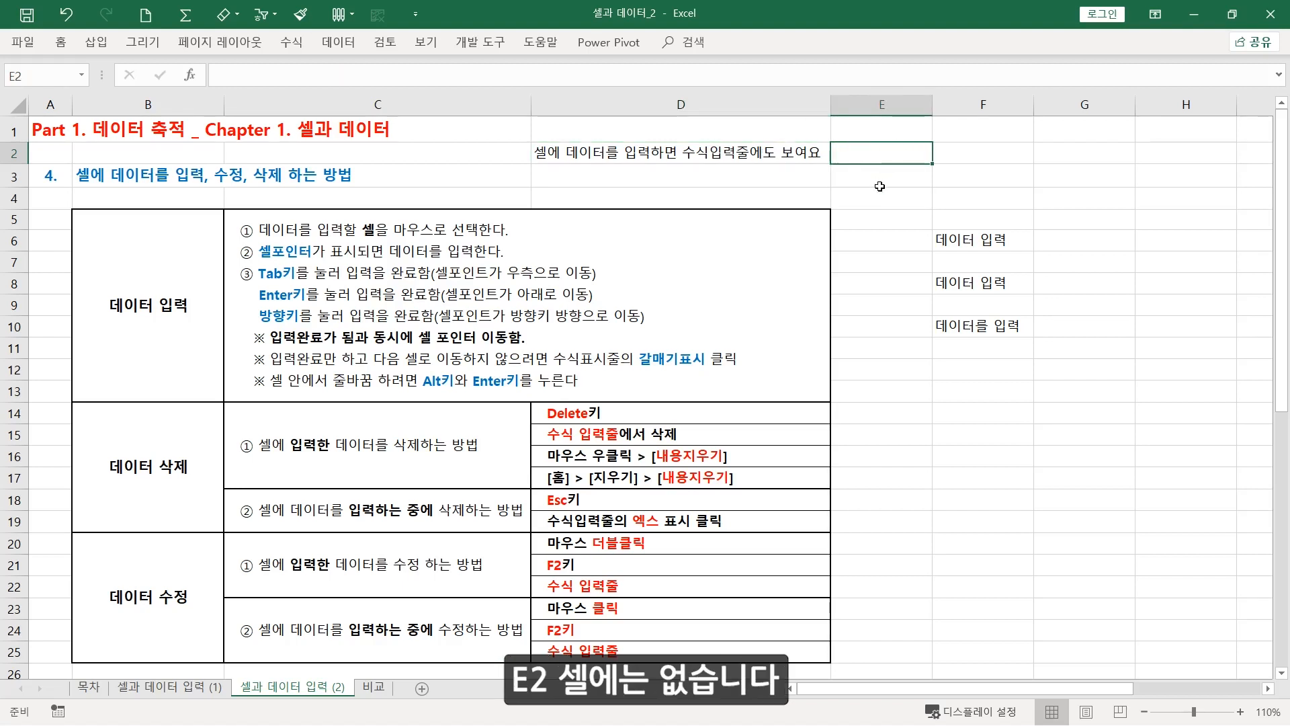
key(ctrl+z)
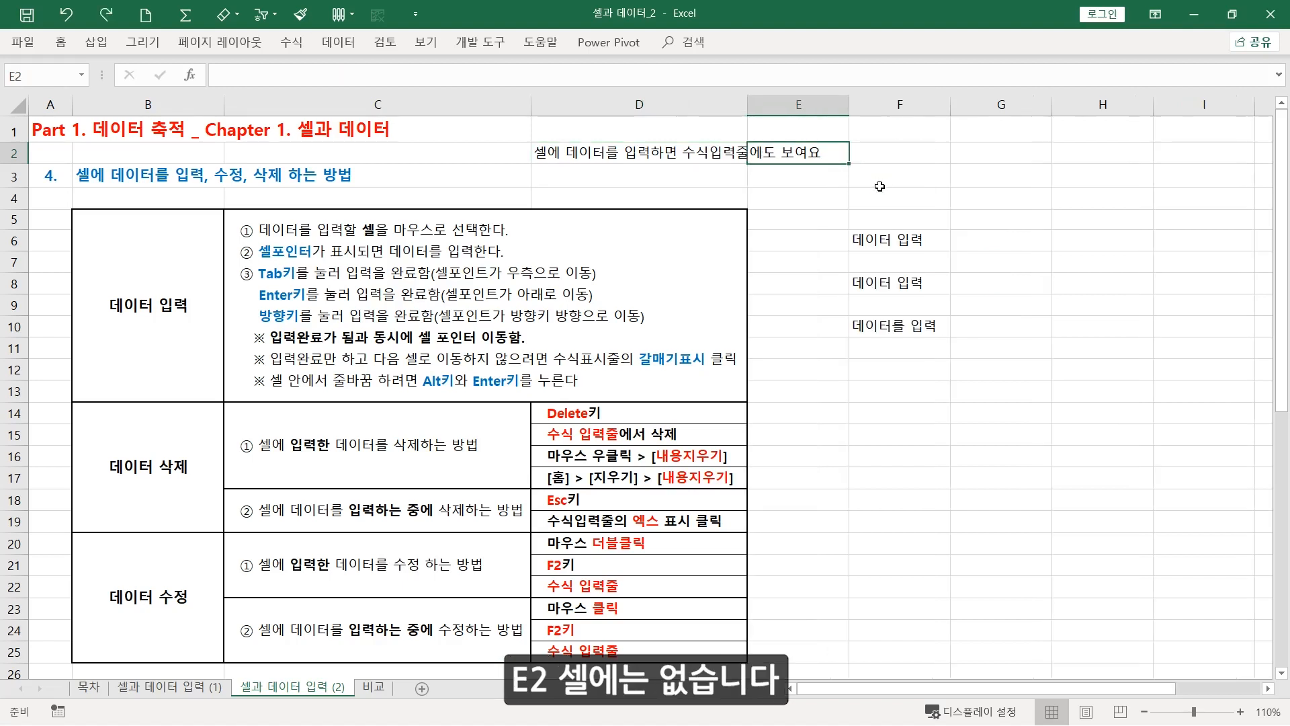
click(703, 155)
key(Delete)
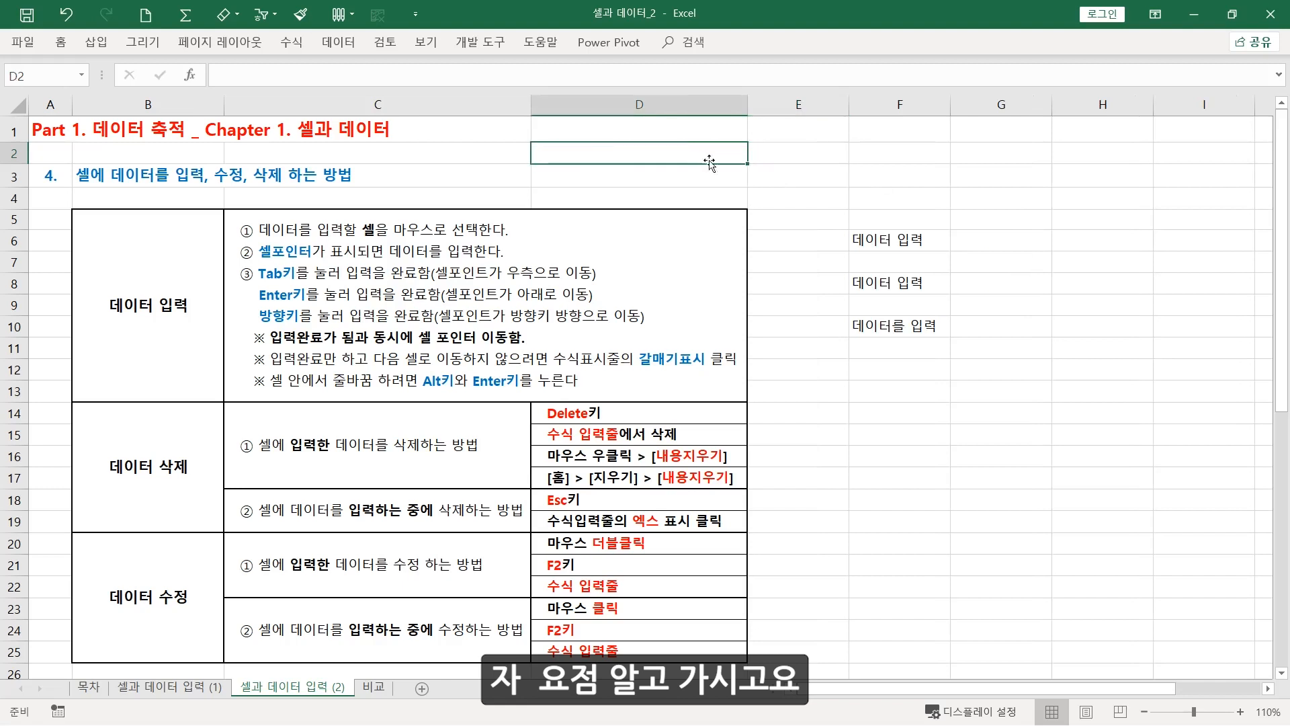
Go through the "데이터 삭제" heading cell and its two deletion cases, for already entered data and for data being entered
click(160, 481)
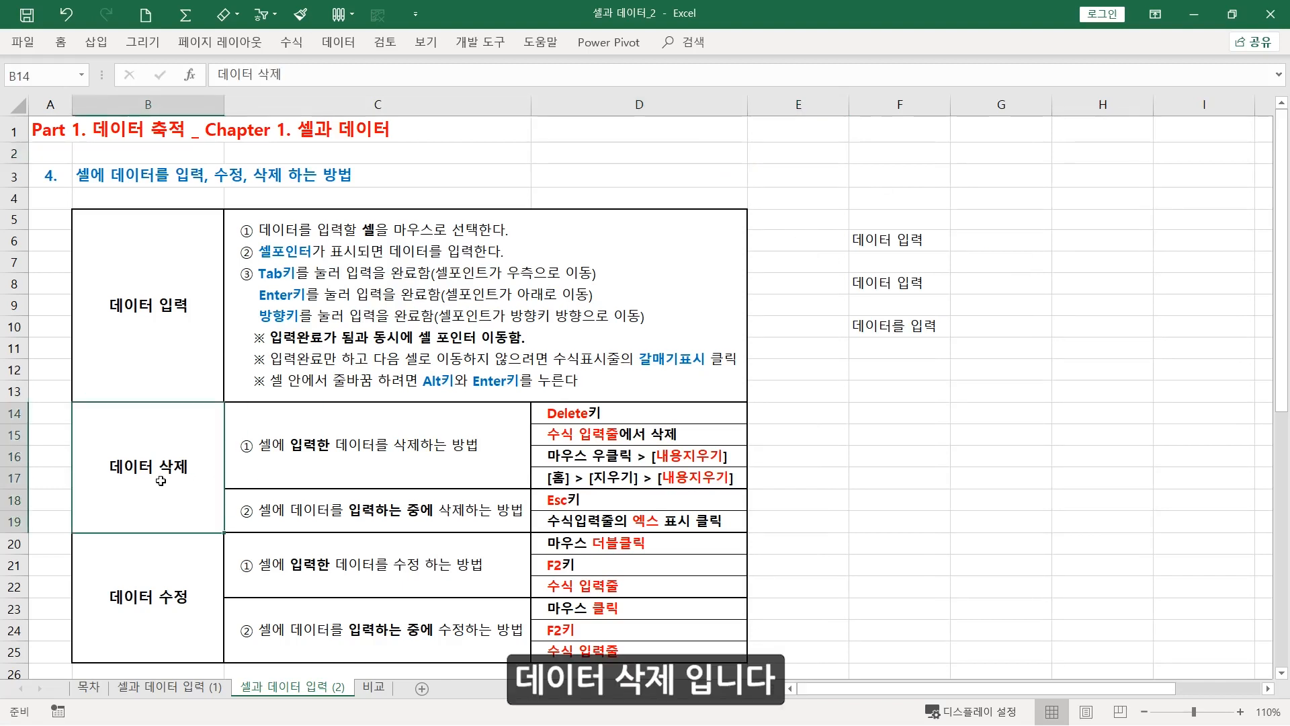
click(295, 458)
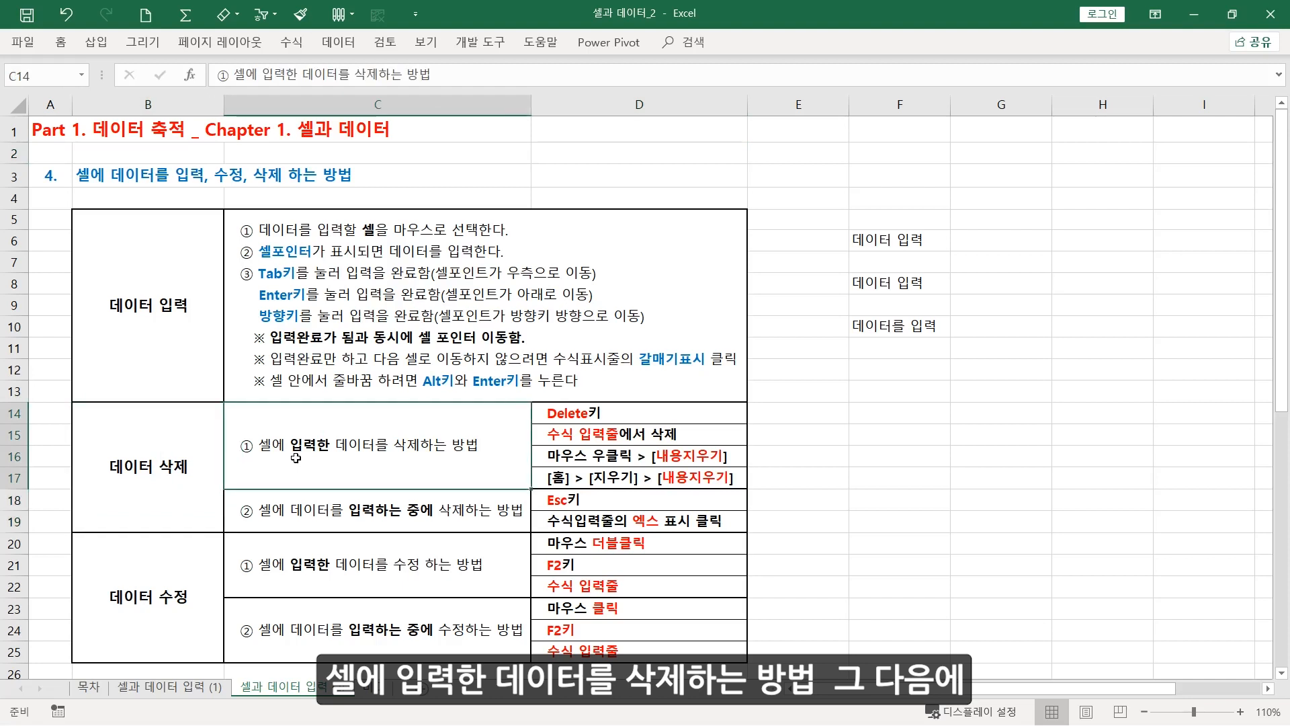
click(274, 511)
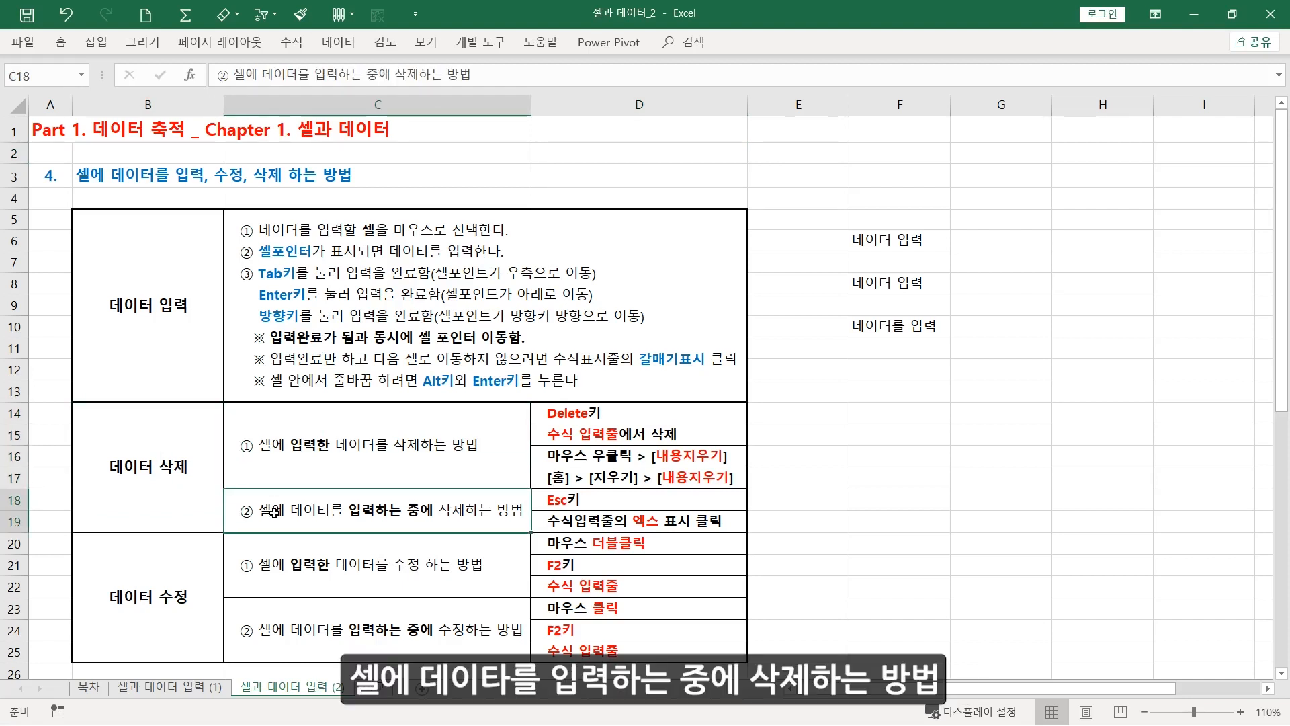
click(348, 462)
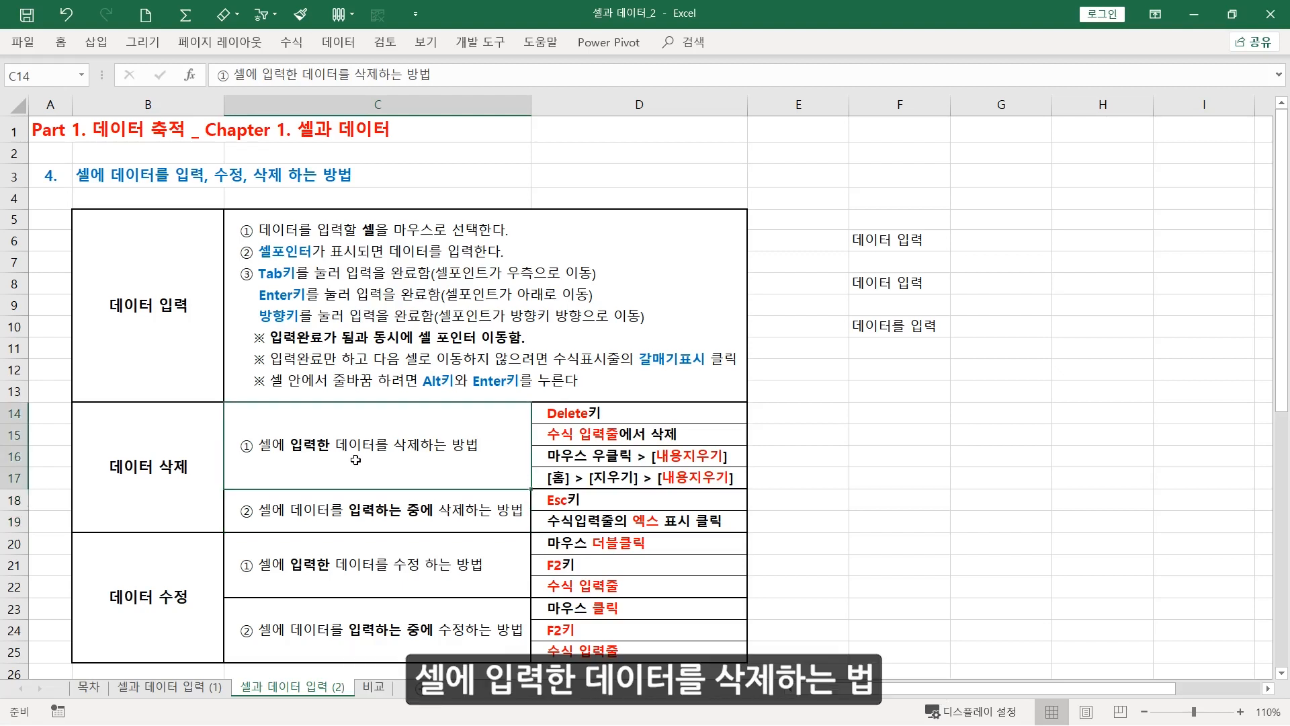
Clear cell F6 directly, and delete the whole text of cell F8 within the formula bar
click(915, 241)
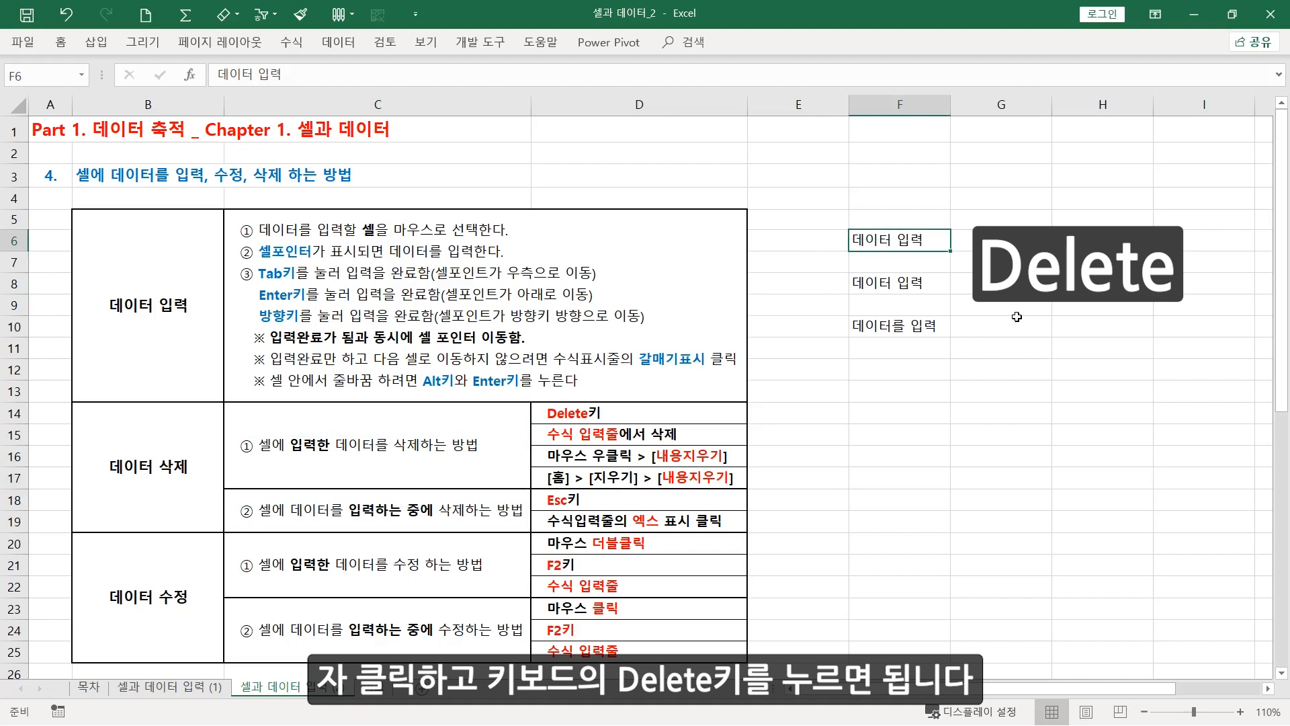
key(Delete)
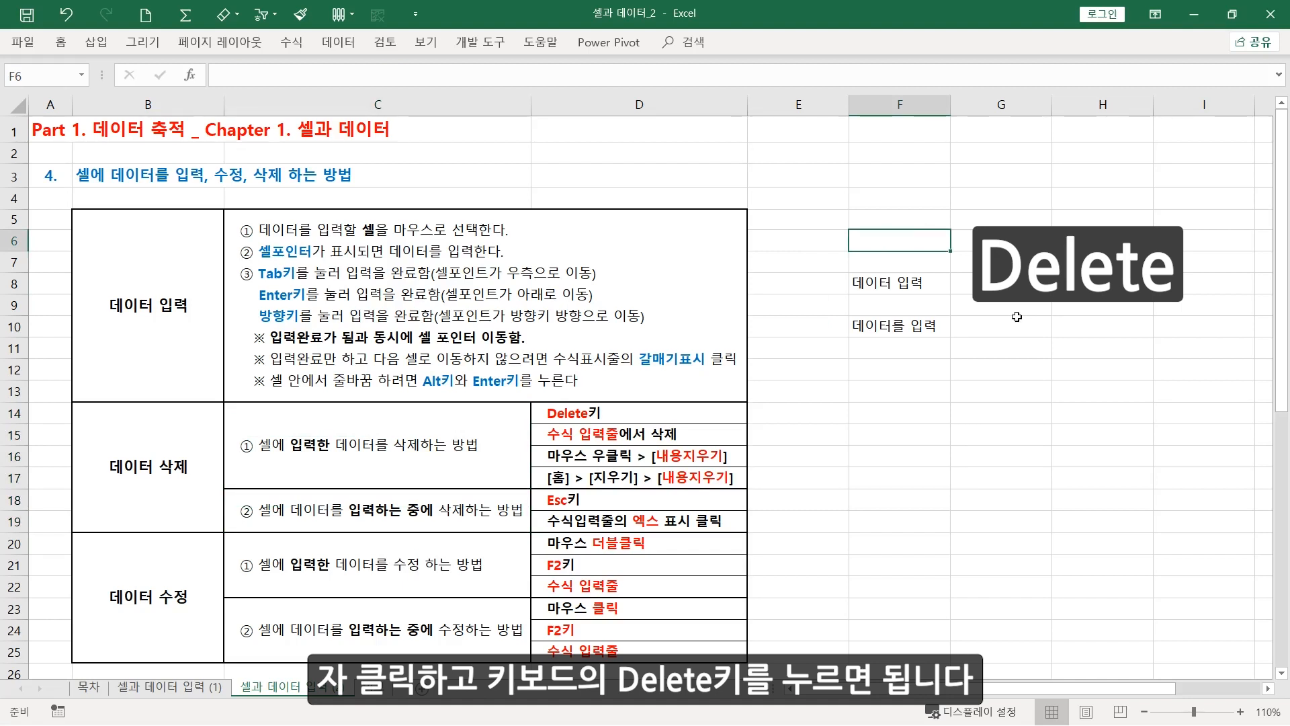
click(918, 283)
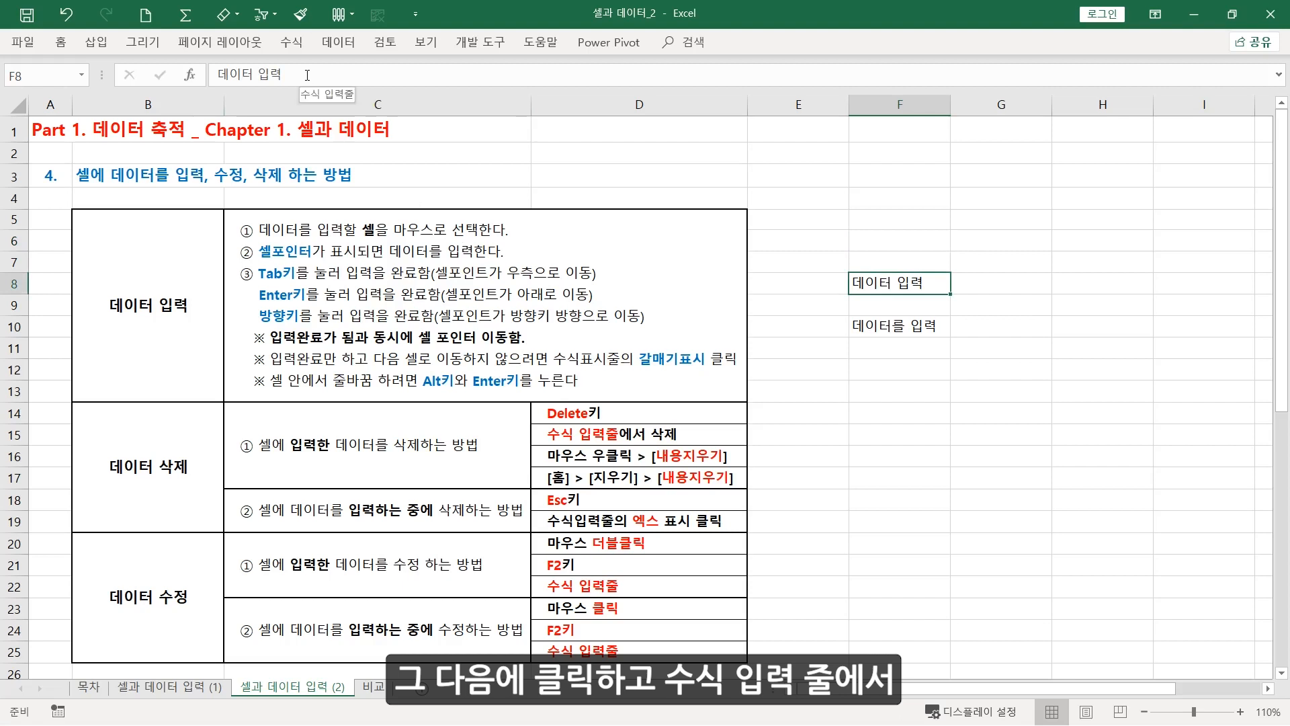
drag(285, 74, 135, 69)
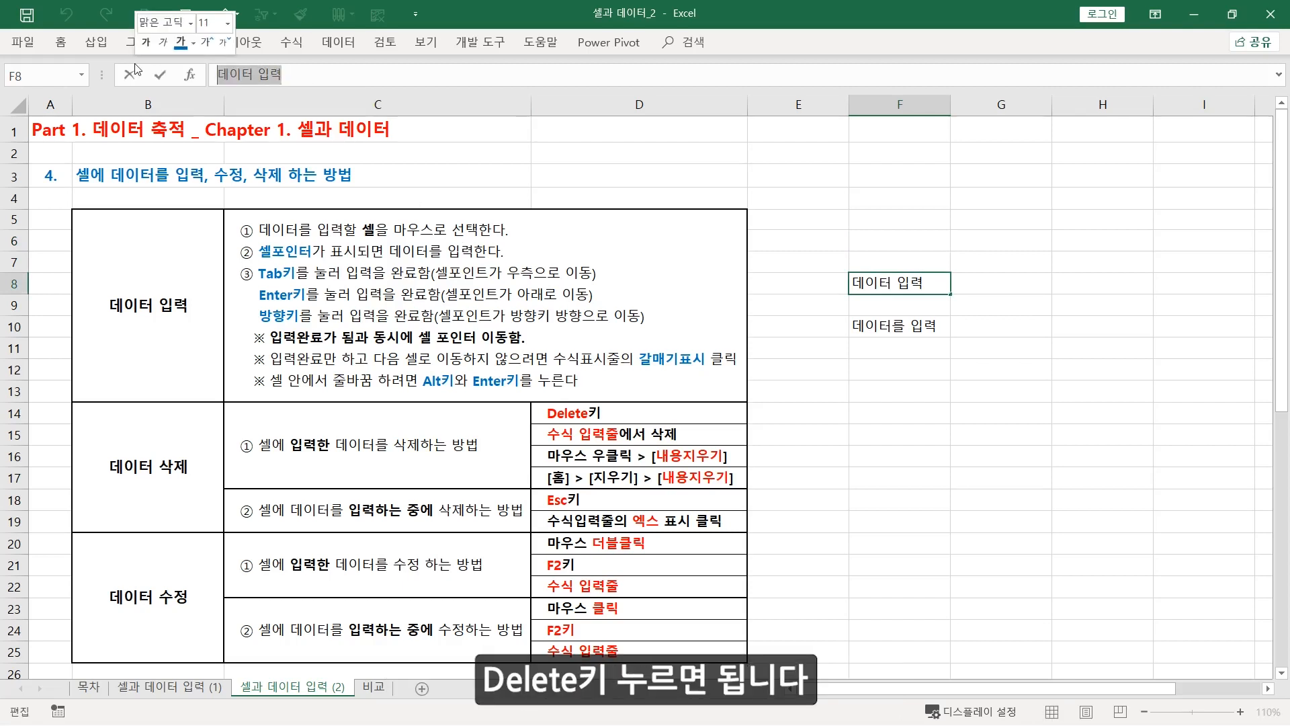
key(Delete)
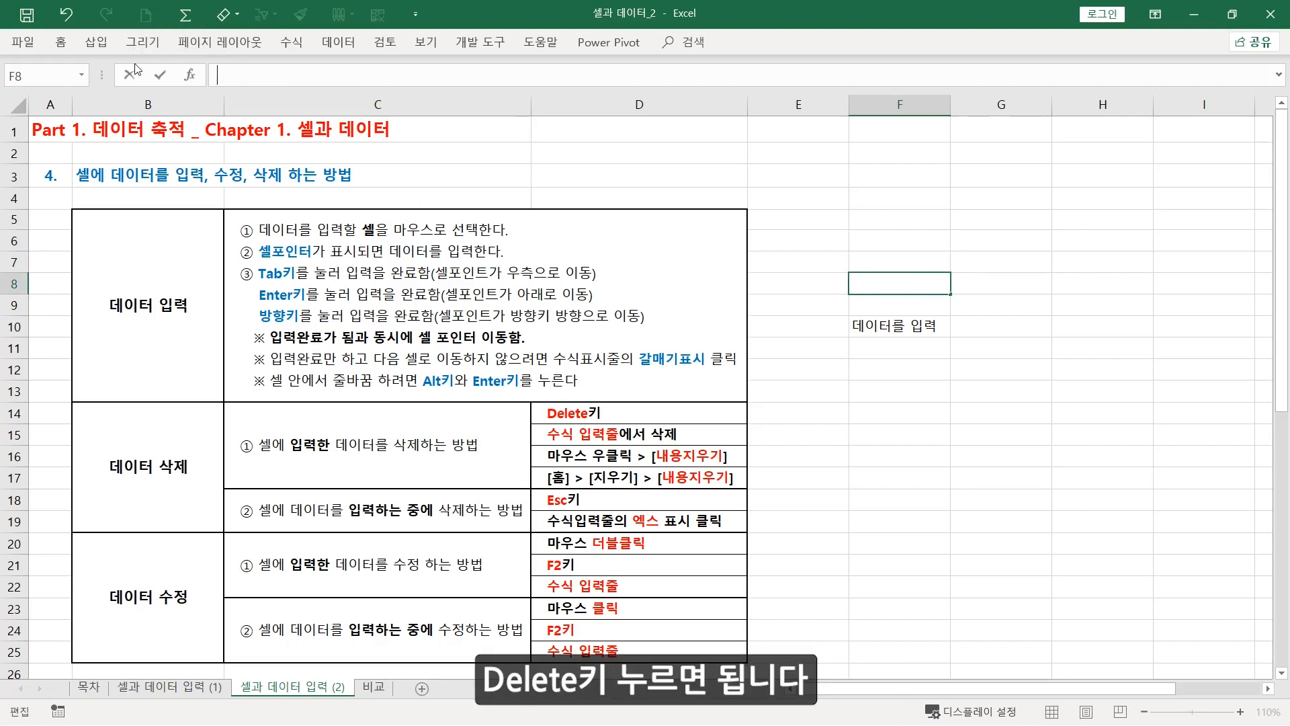
Clear cell F10 with its 내용 지우기 (Clear Contents) command and undo the deletion
click(895, 326)
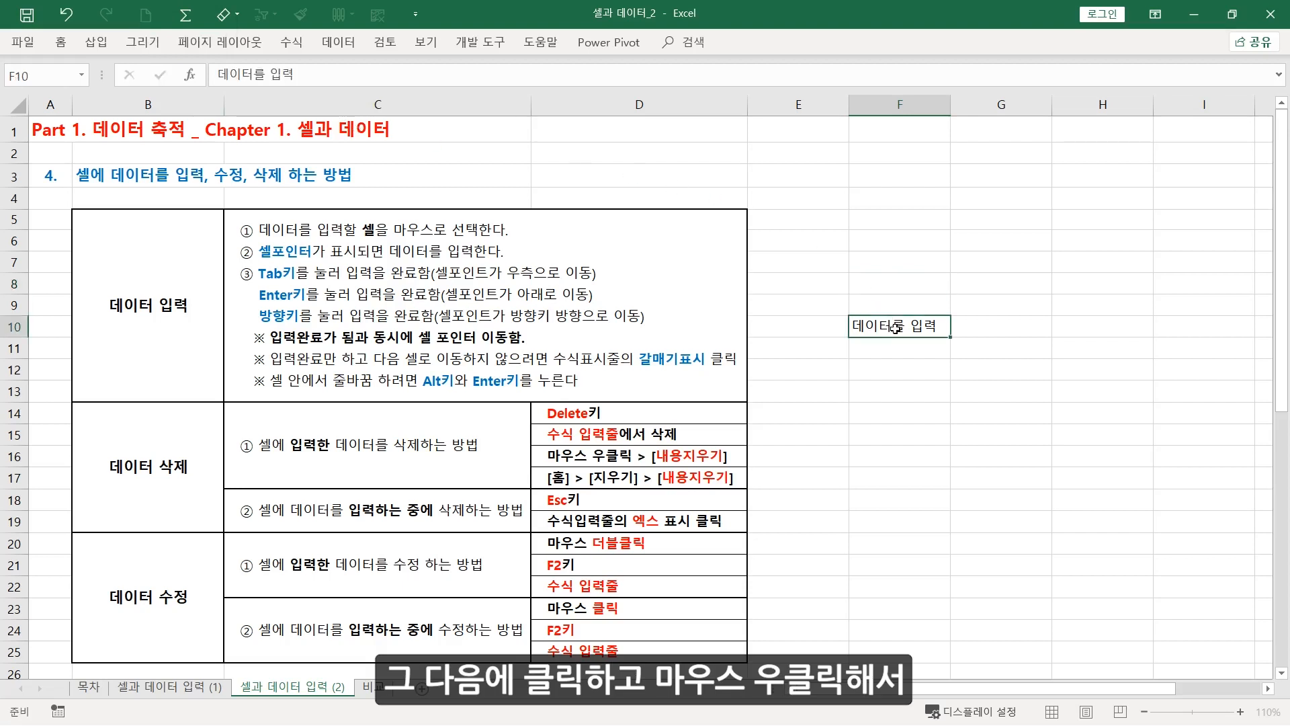
right_click(895, 327)
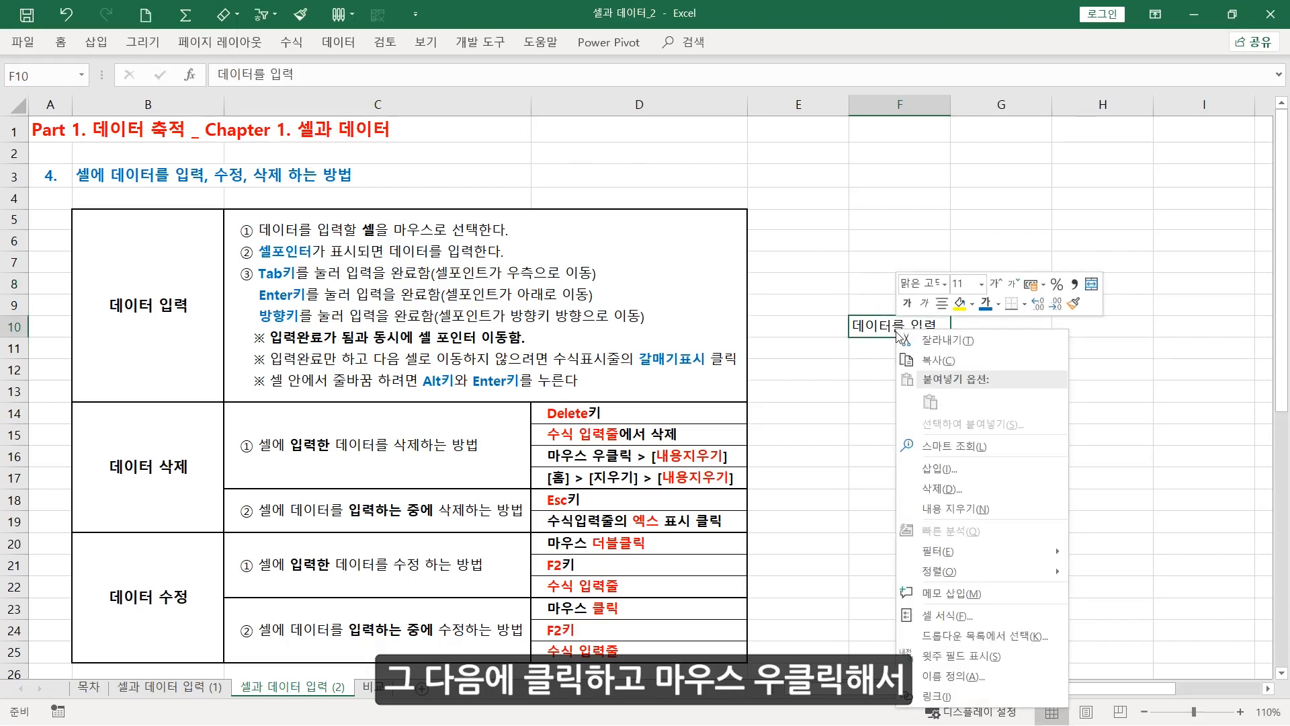
click(996, 508)
key(ctrl+z)
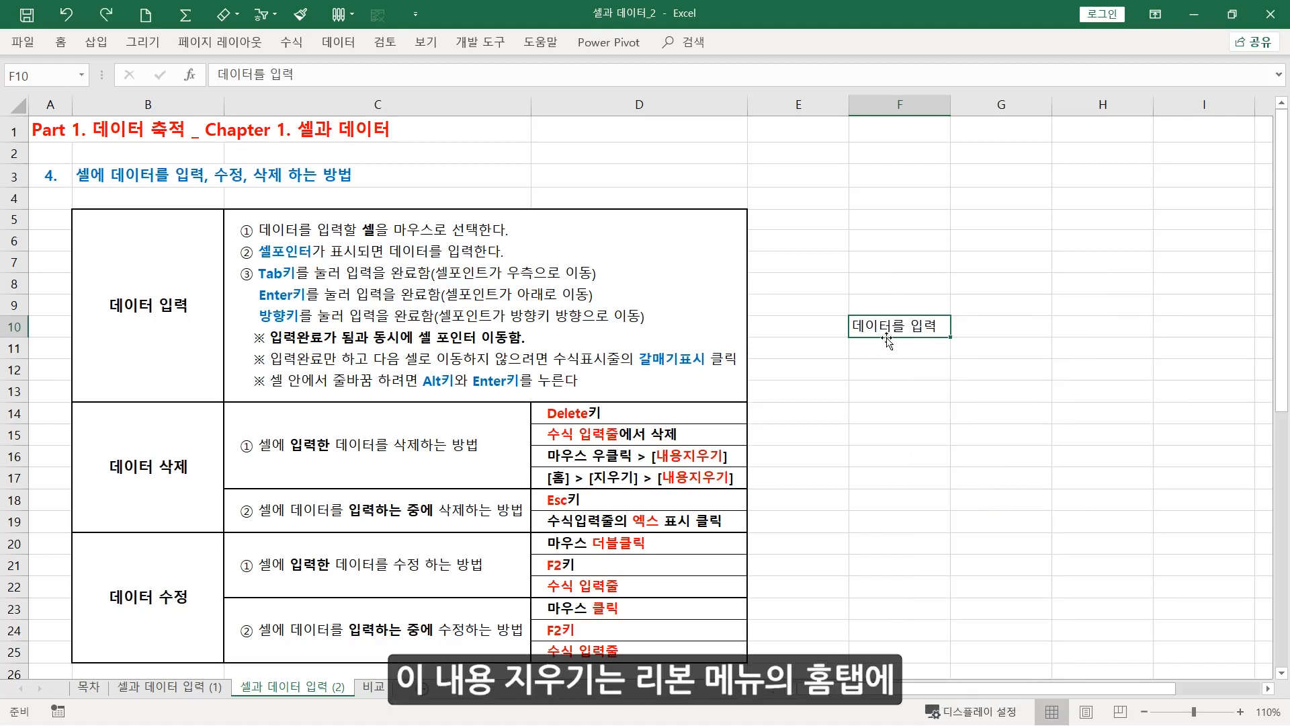
Clear only the contents of cell F10 with the 지우기 (Clear) editing tool and undo that deletion too
click(60, 43)
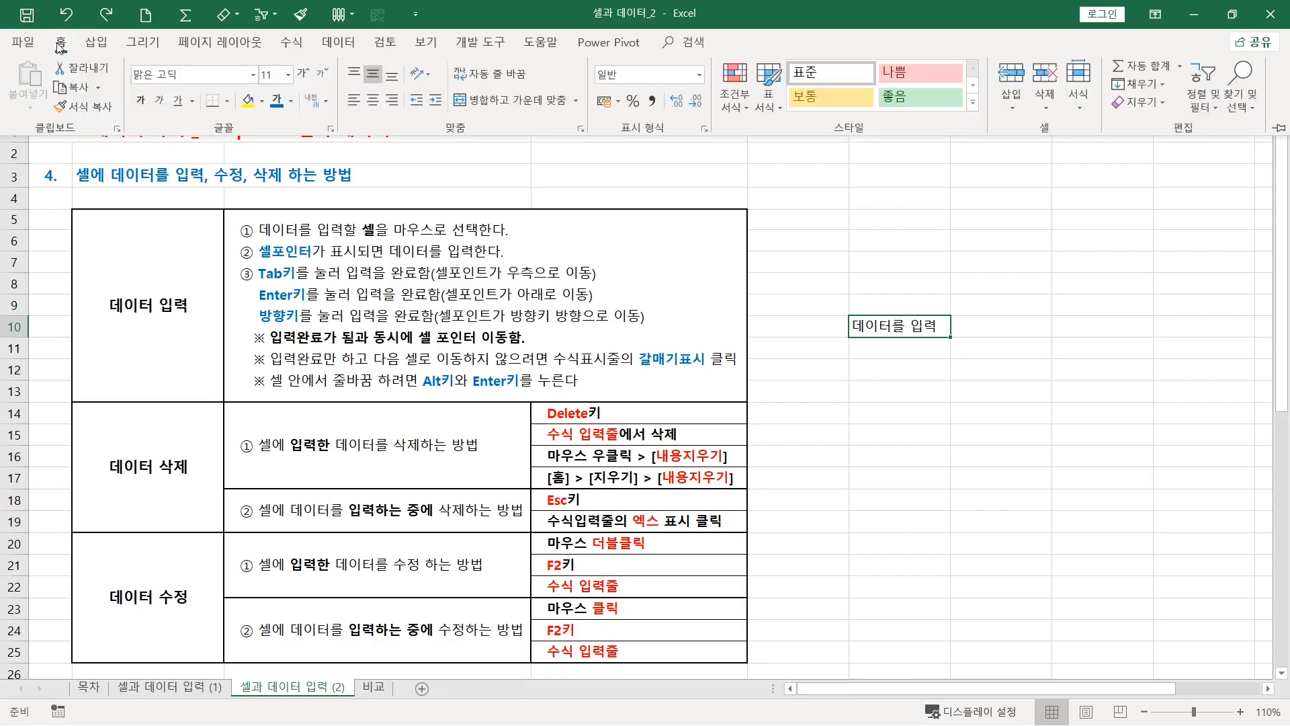
click(1162, 102)
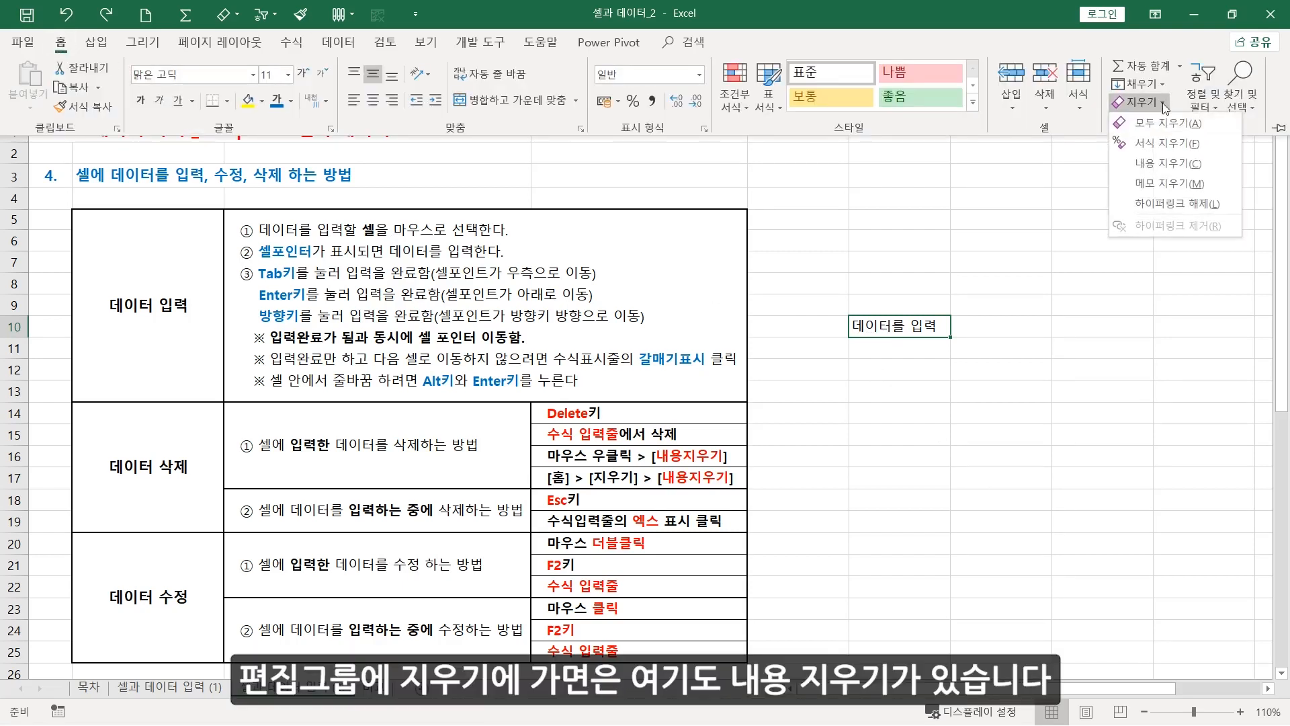
click(1169, 163)
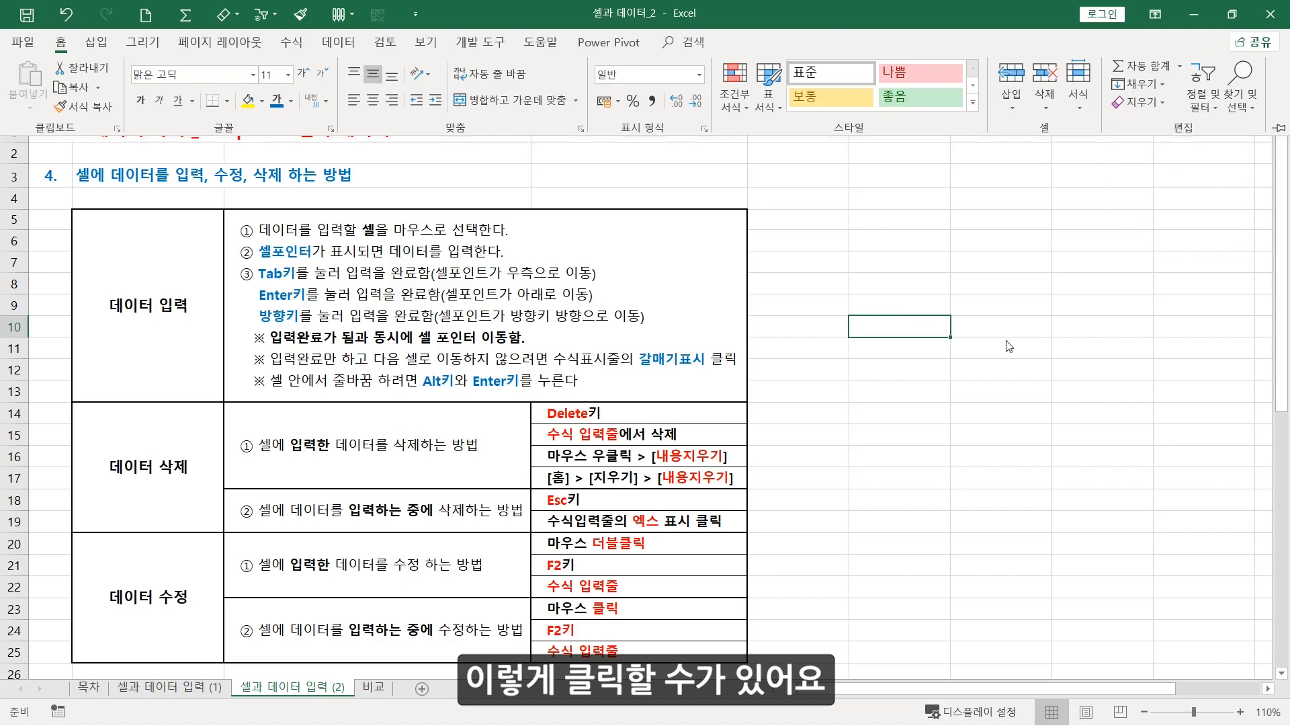
key(ctrl+z)
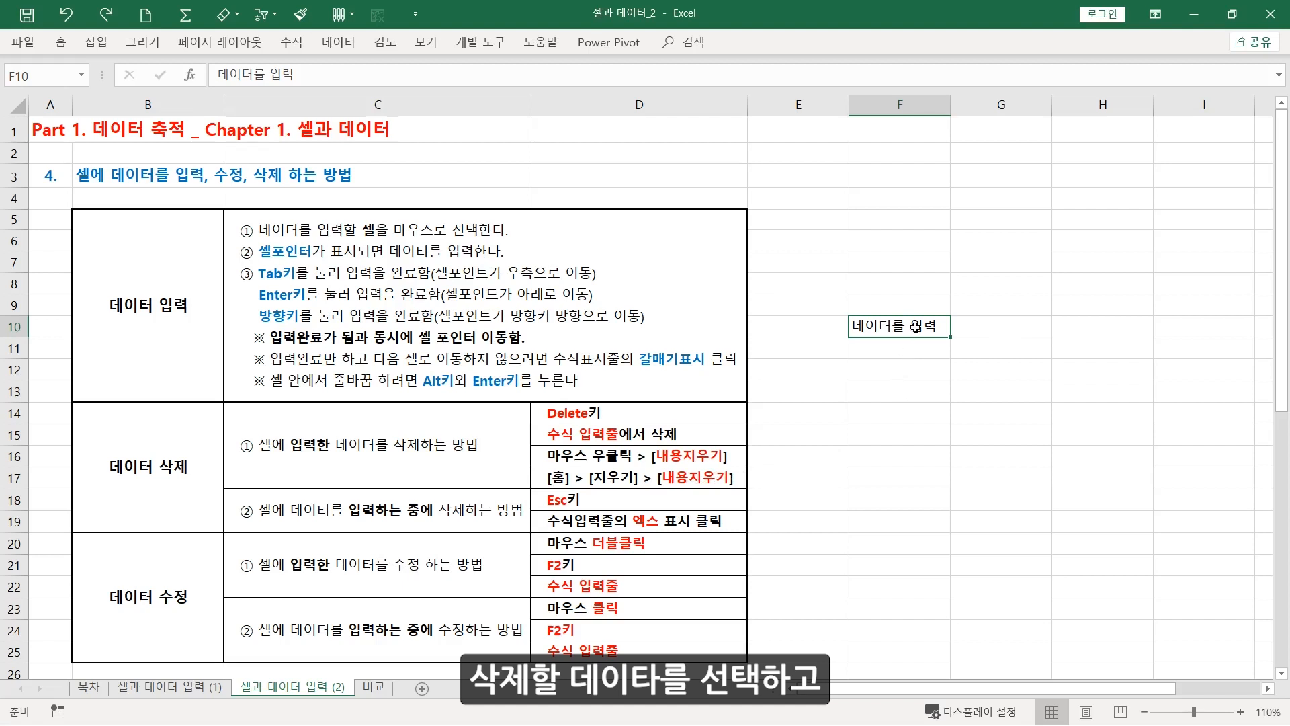
Remove the word "입력" from cell F10 in the formula bar so that the cell keeps only "데이터를"
click(331, 79)
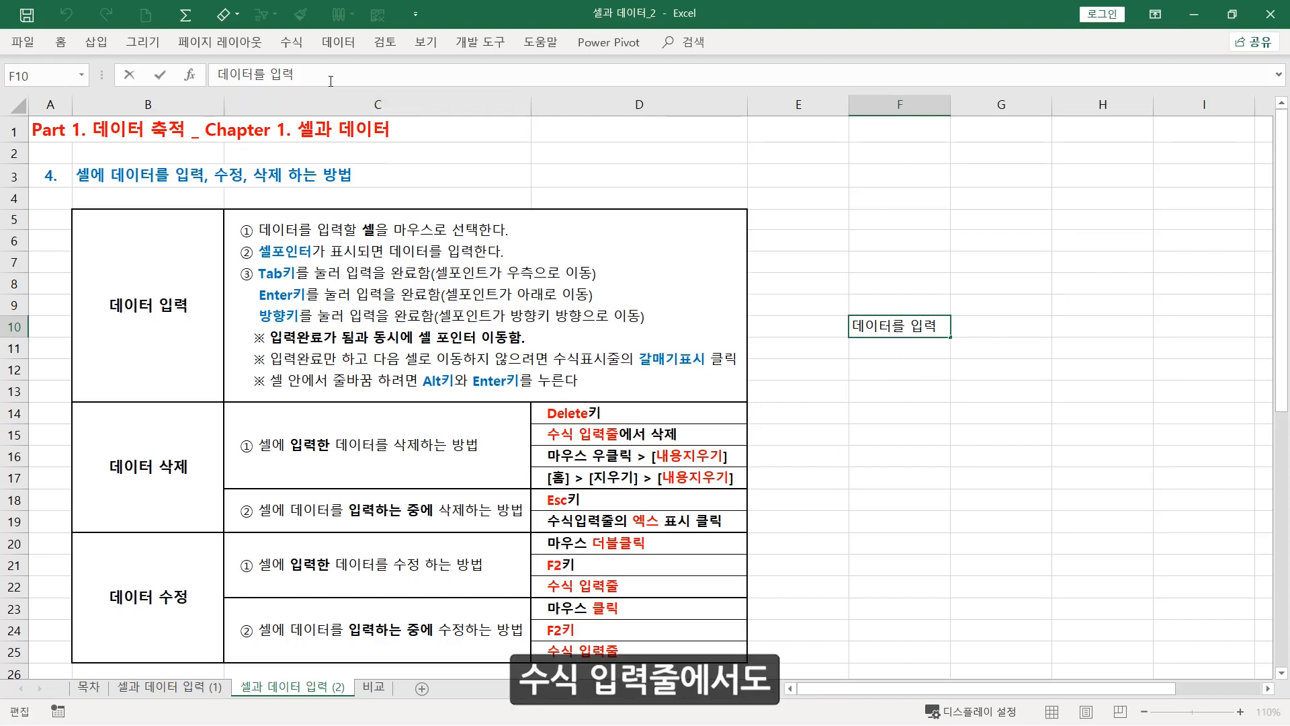
key(BackSpace)
key(BackSpace)
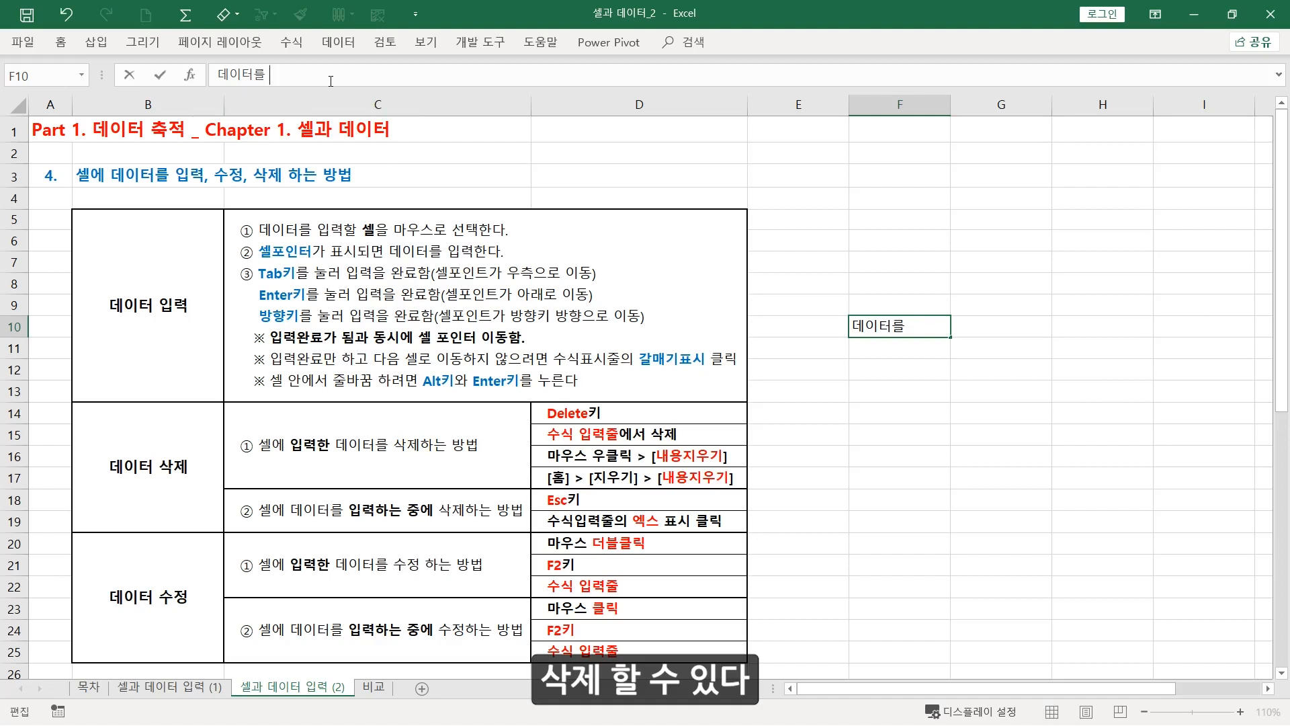
key(Return)
click(844, 469)
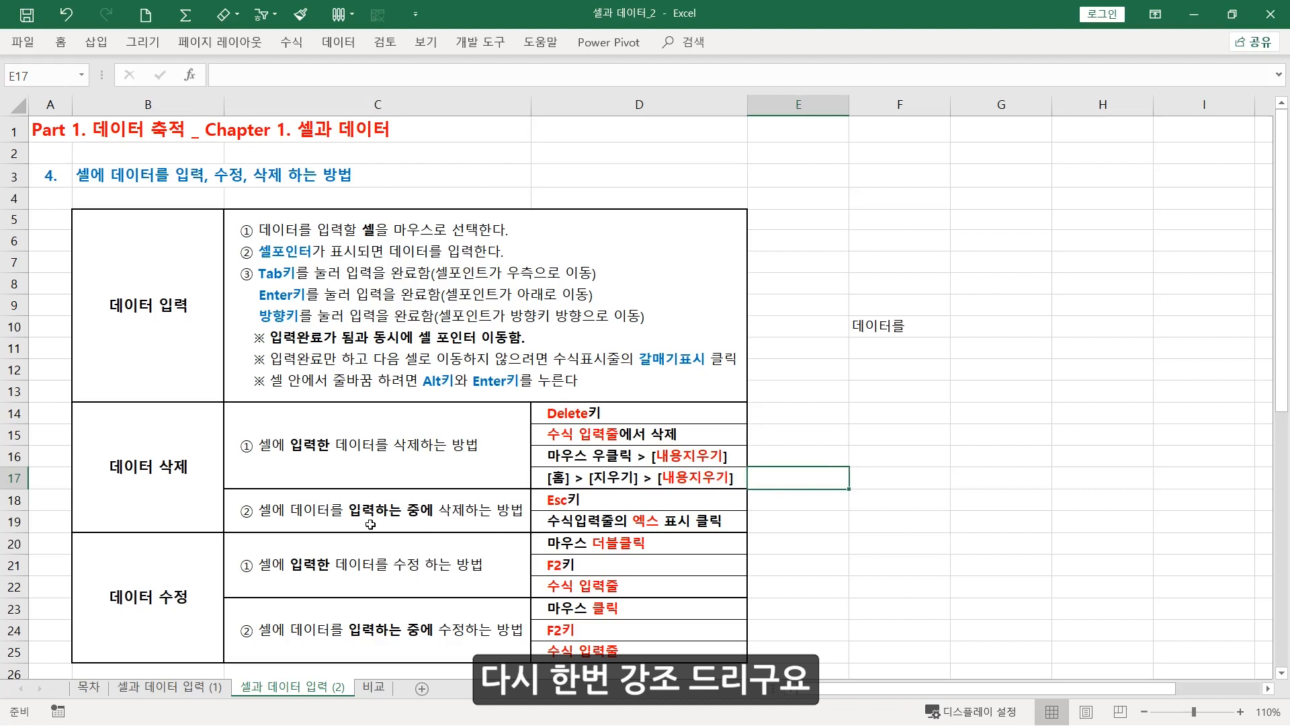
Begin entering "데이터를 입력하는 중에" in cell F18 and discard the entry before it is completed
click(333, 514)
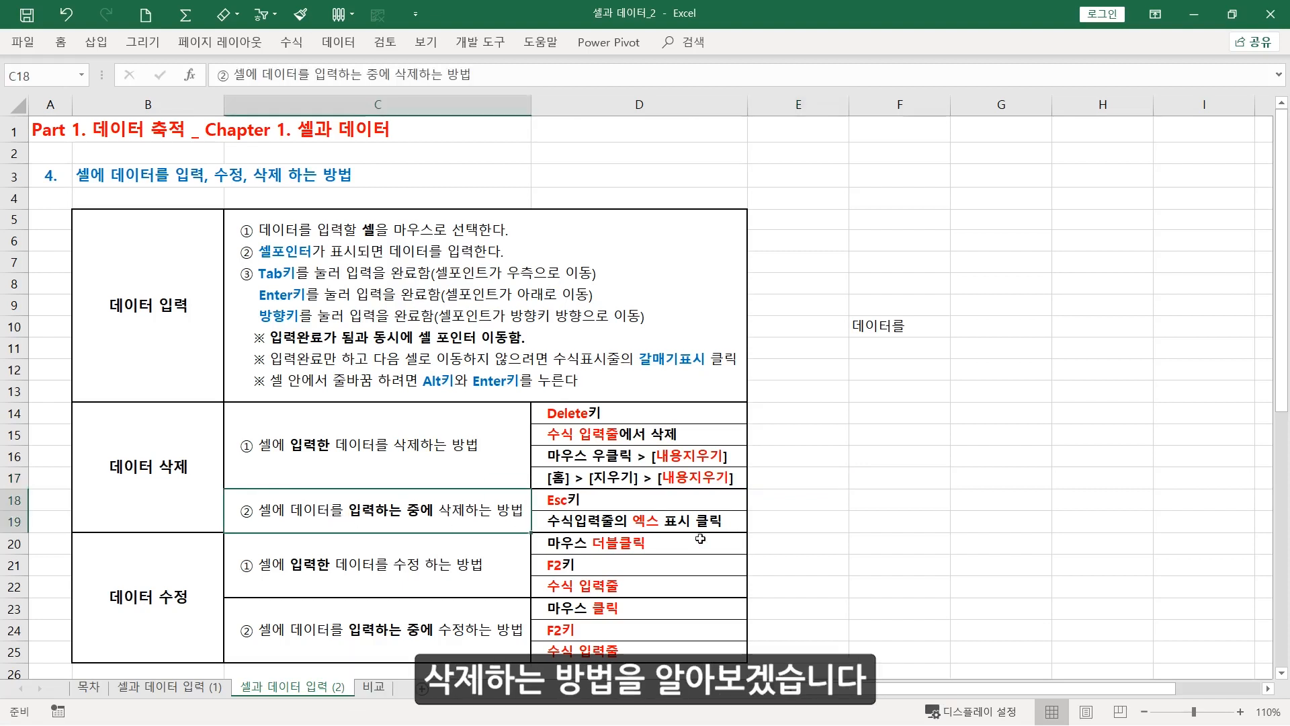
click(889, 498)
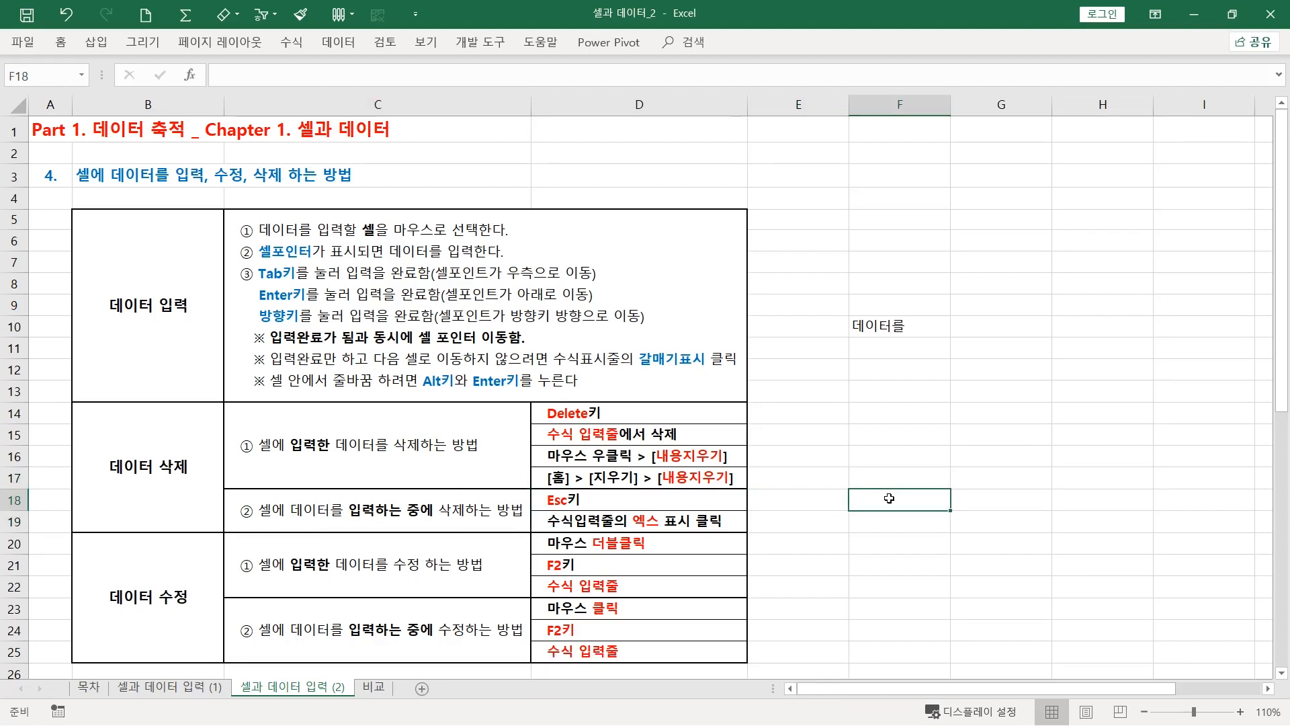
text(데이터를)
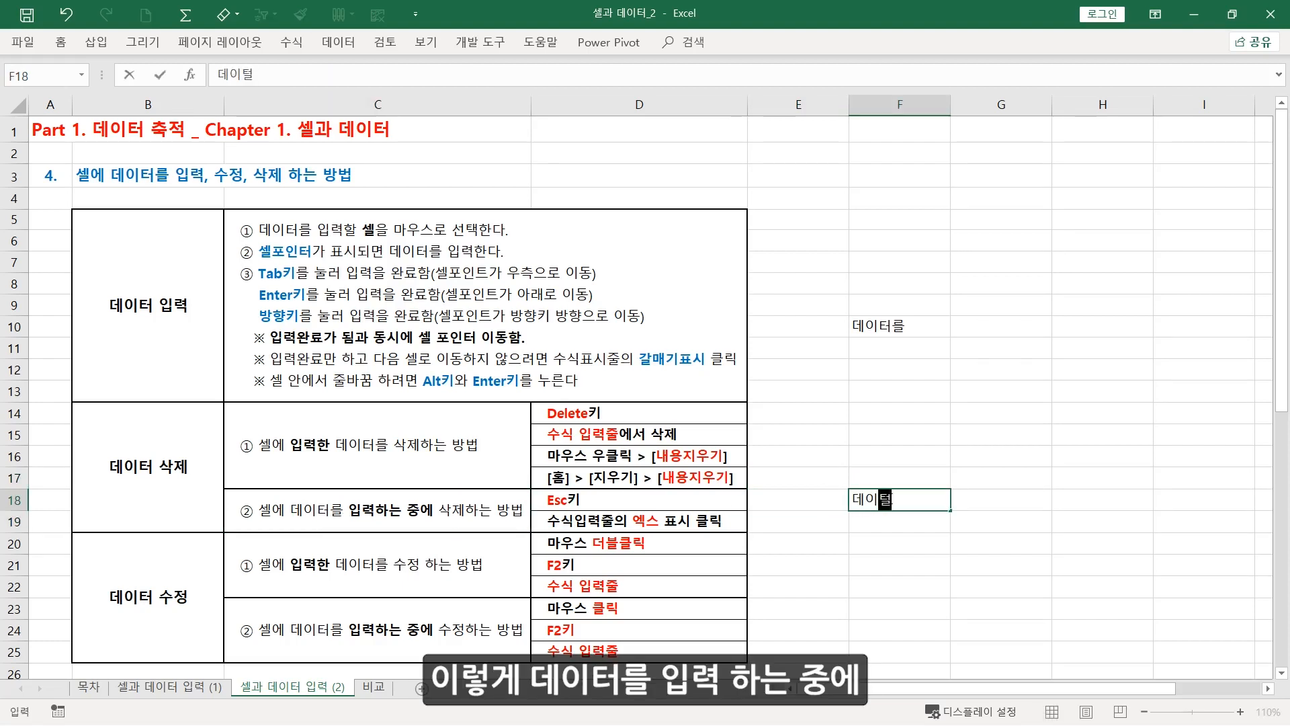
text( 입력하는 ㅈ)
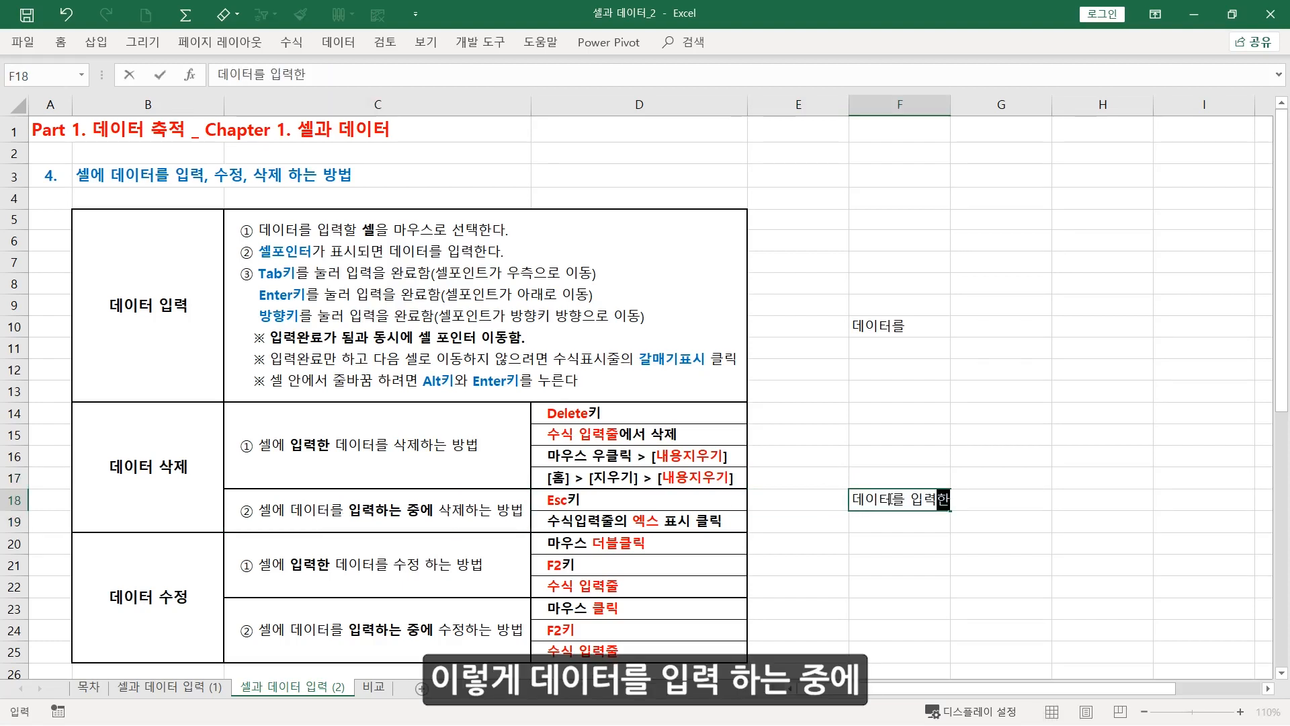
text(중에)
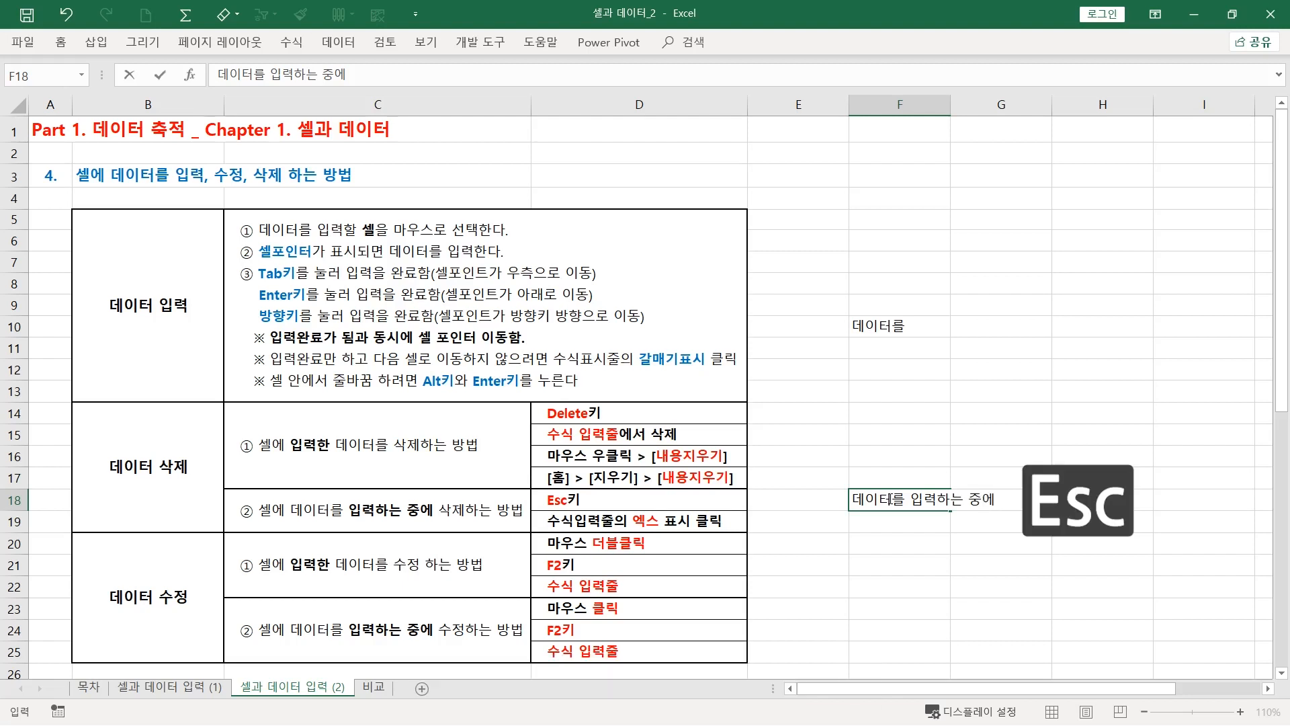
key(Escape)
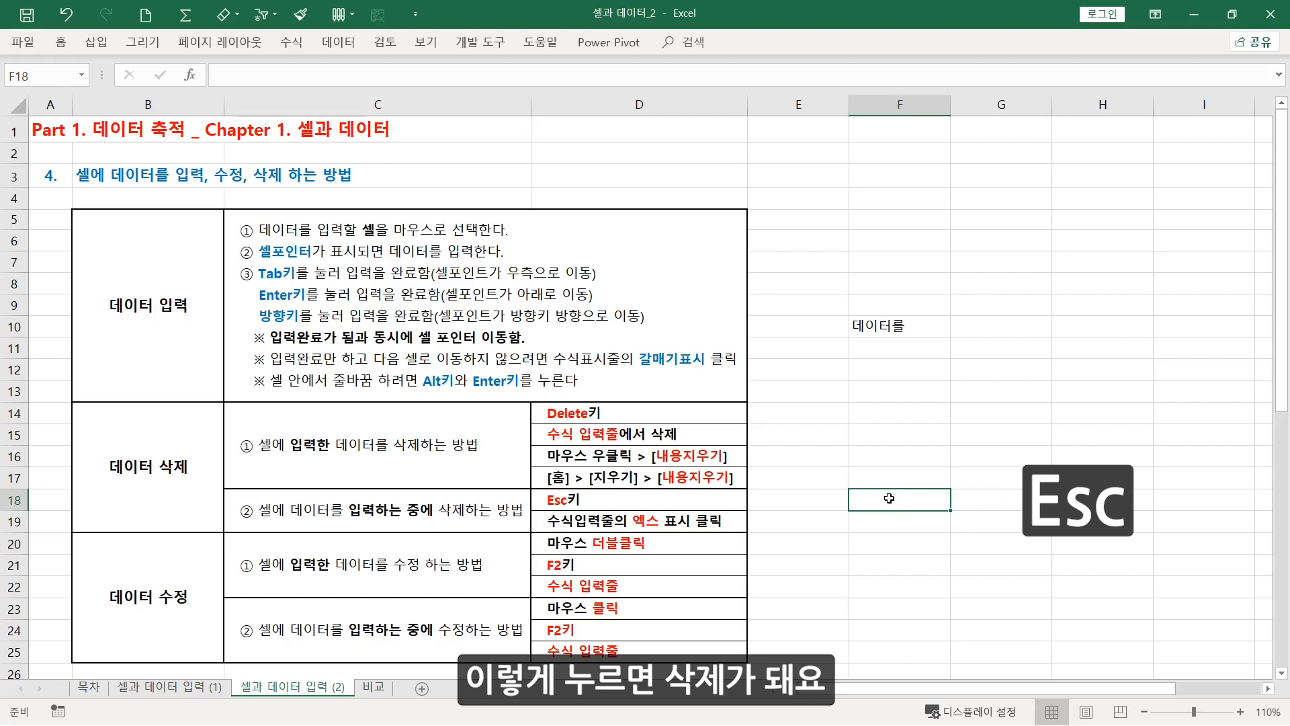
Begin entering "입력중에 삭제" in cell F18 and discard it with the formula bar's cancel (취소) command
text(이)
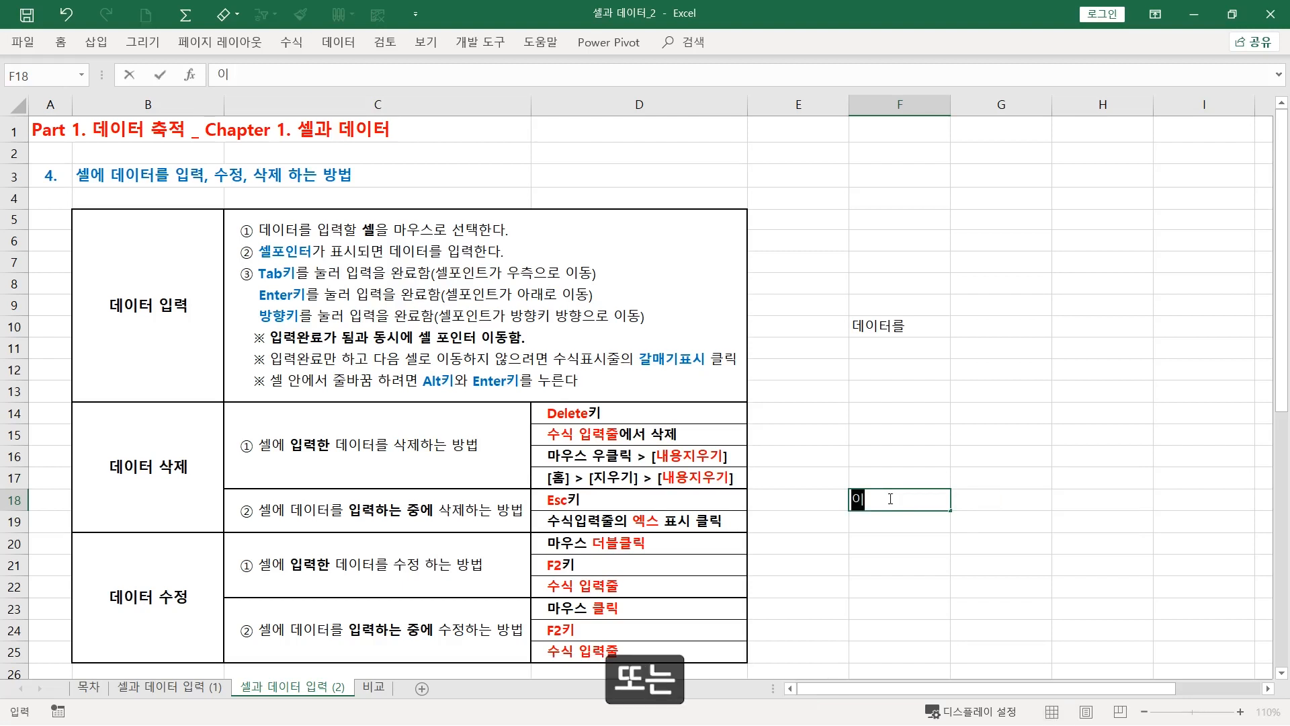
text(입력중에 ㅅ)
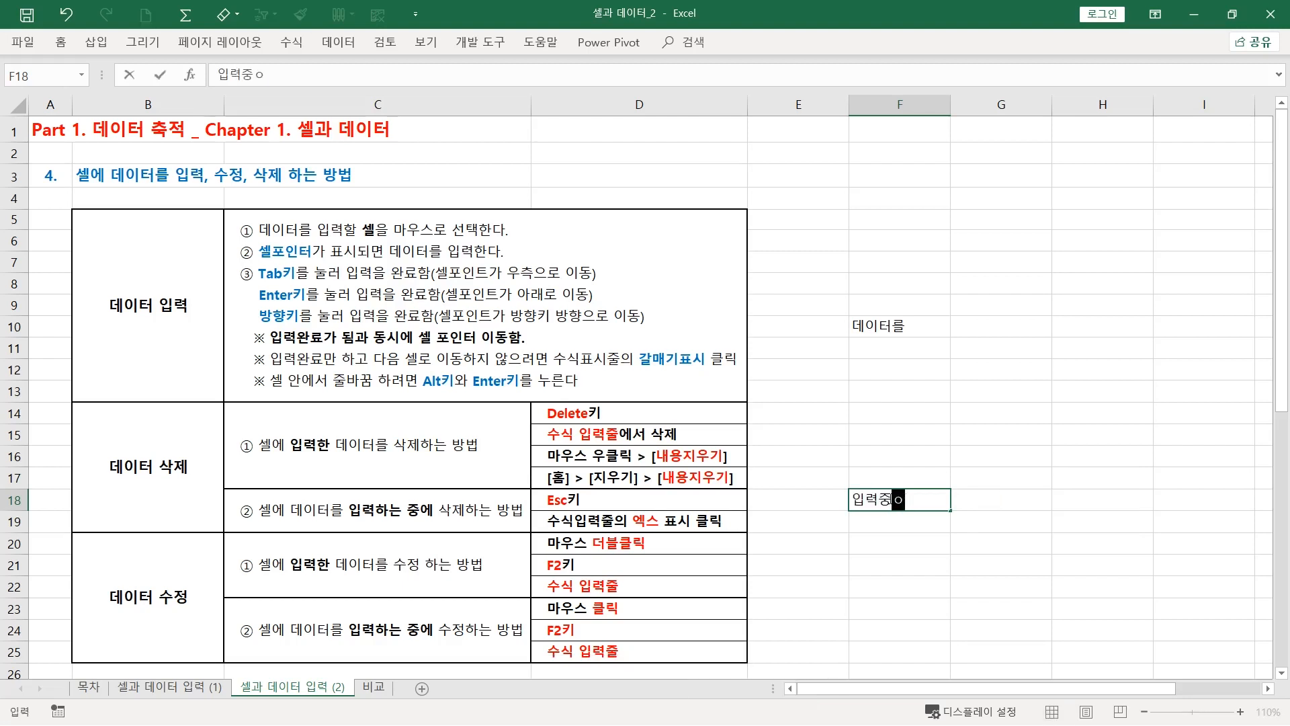
text(삭제)
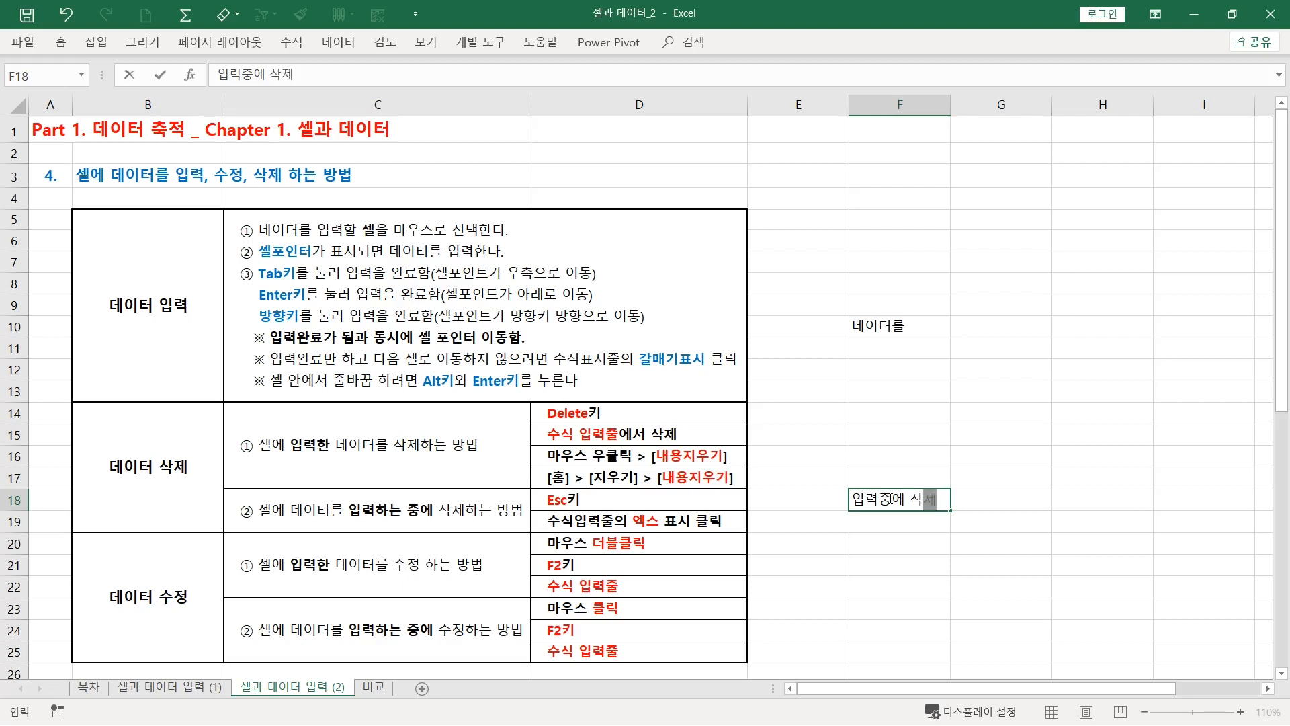
click(129, 78)
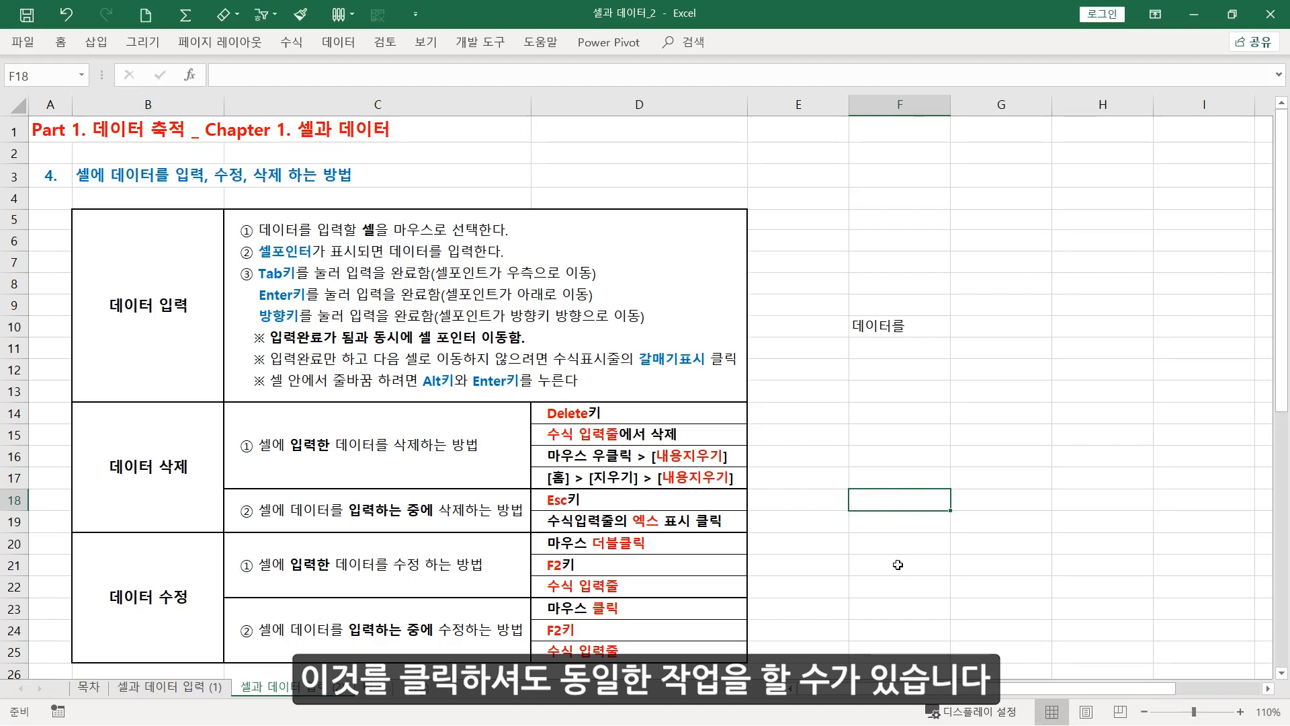
Select the "데이터 수정" heading cell of the table, and clear the remaining text from cell F10
click(129, 595)
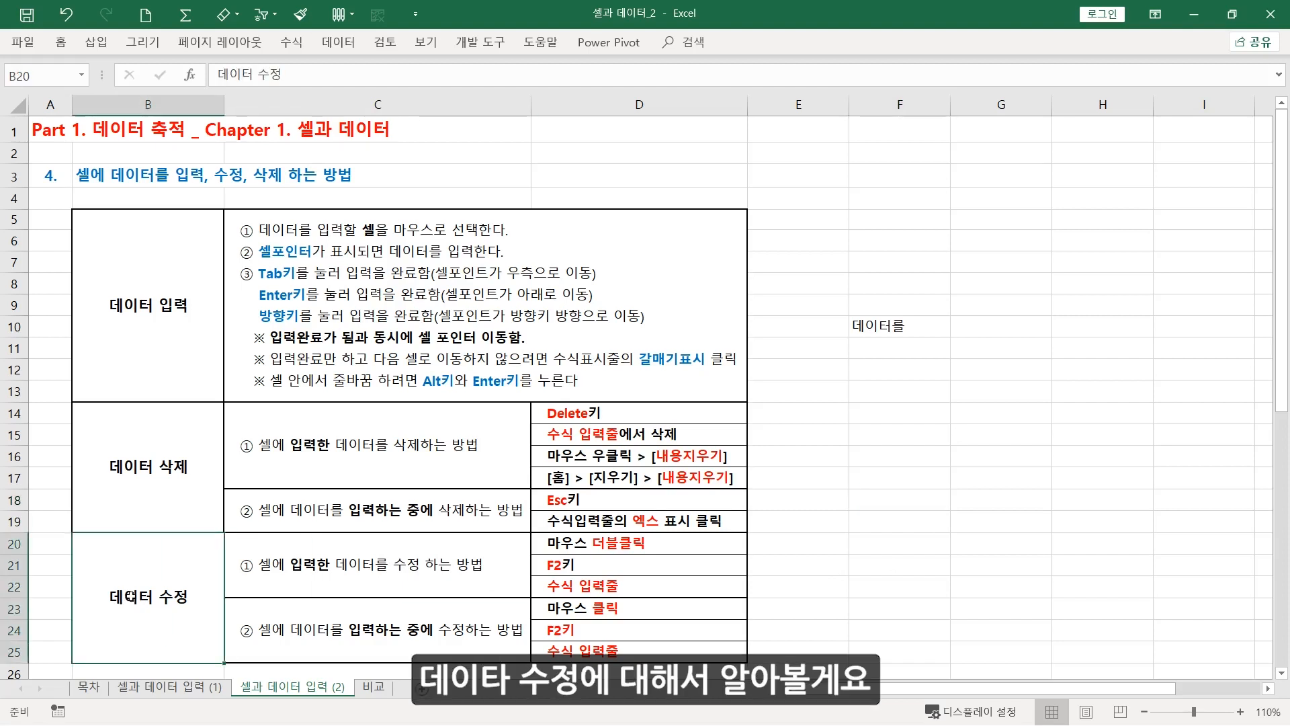
click(906, 336)
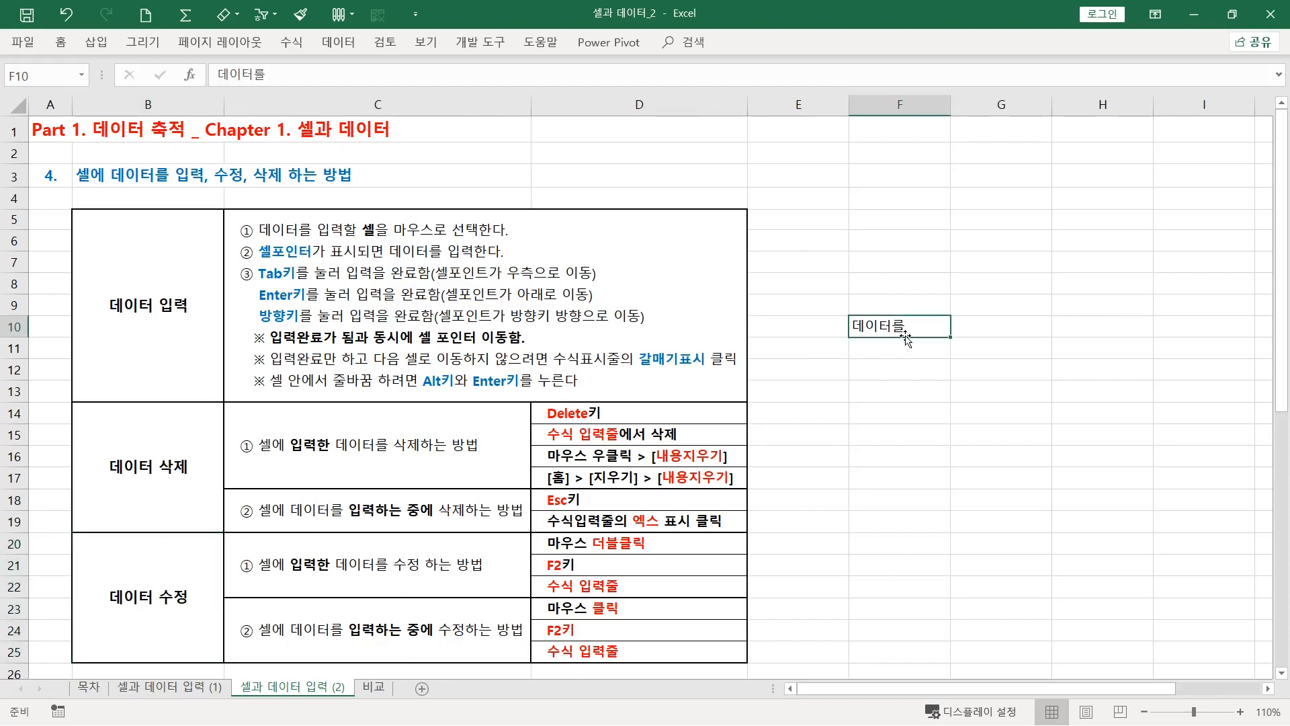
key(Delete)
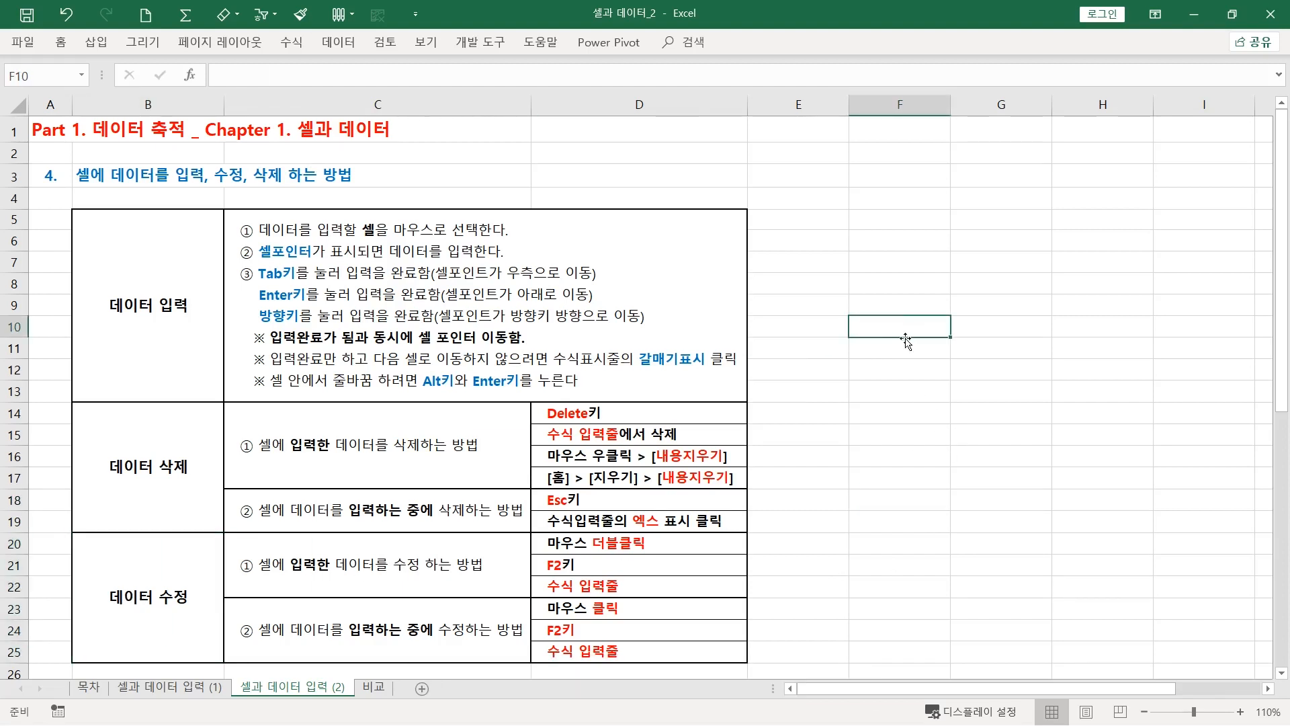
Enter the text "데이터를 입력" in cell F20
click(890, 542)
text(데)
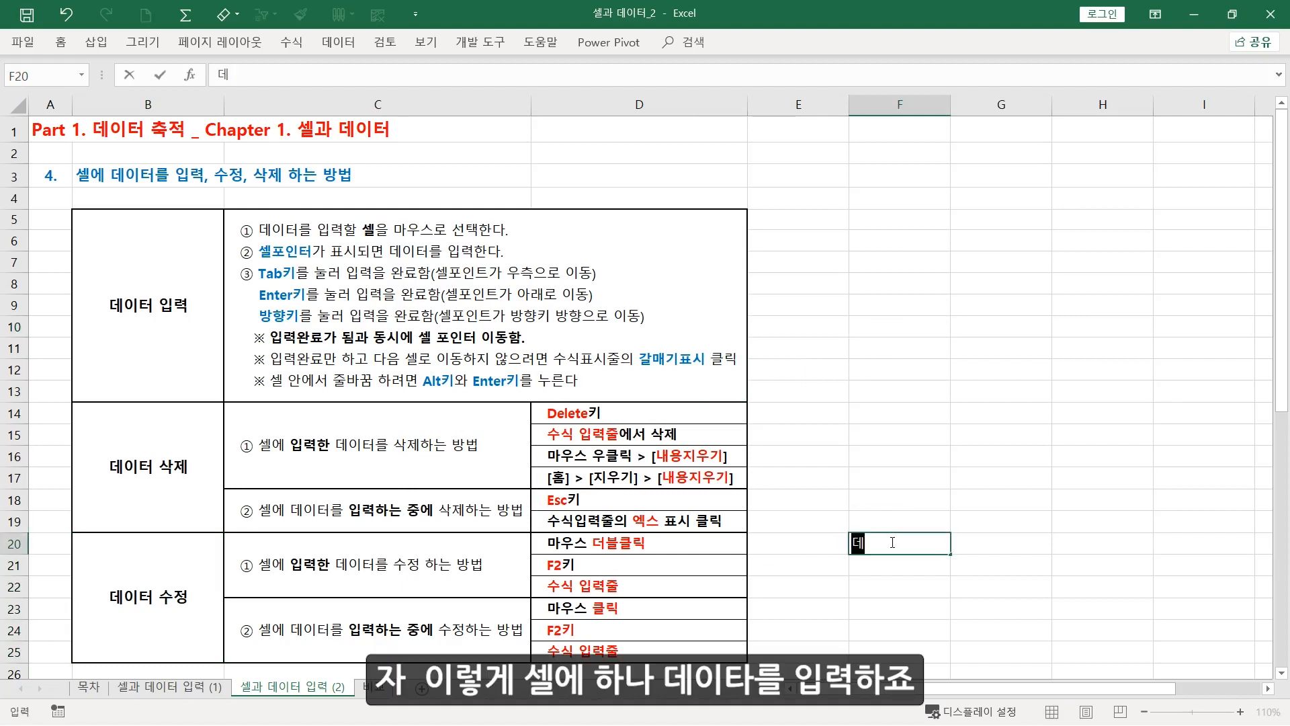
text(이터를 입력)
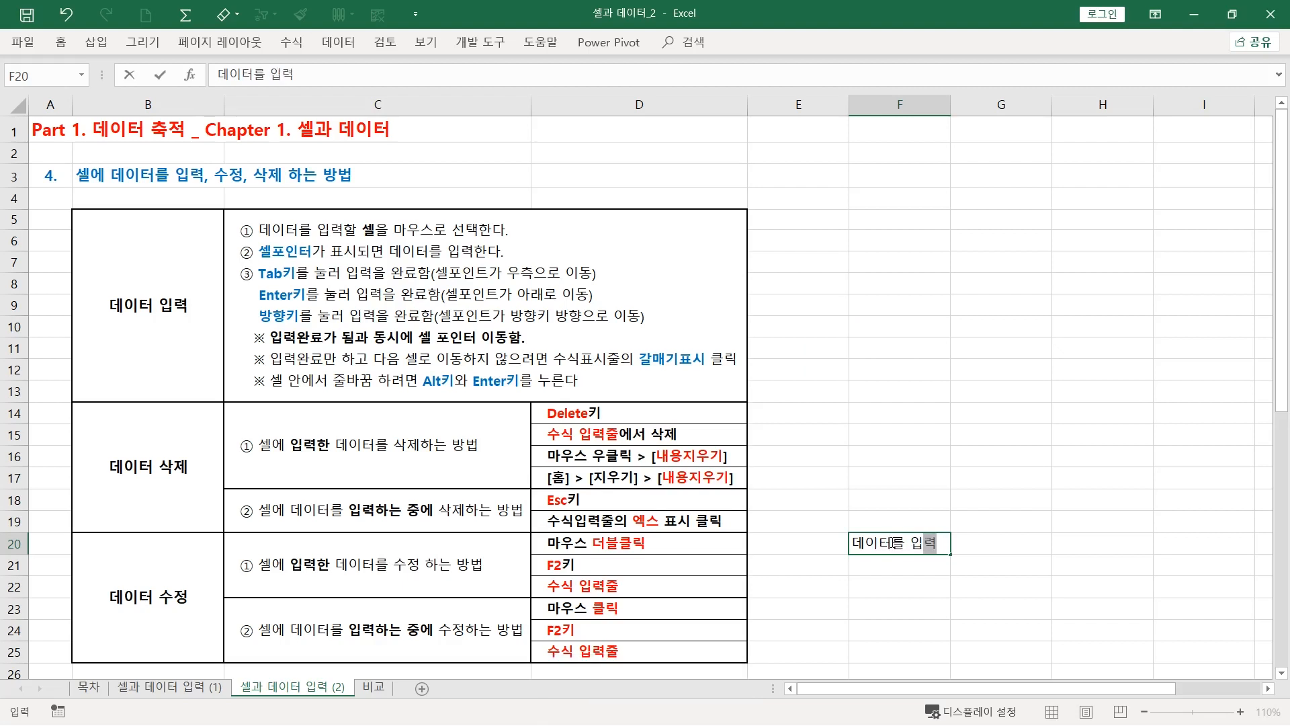
click(944, 582)
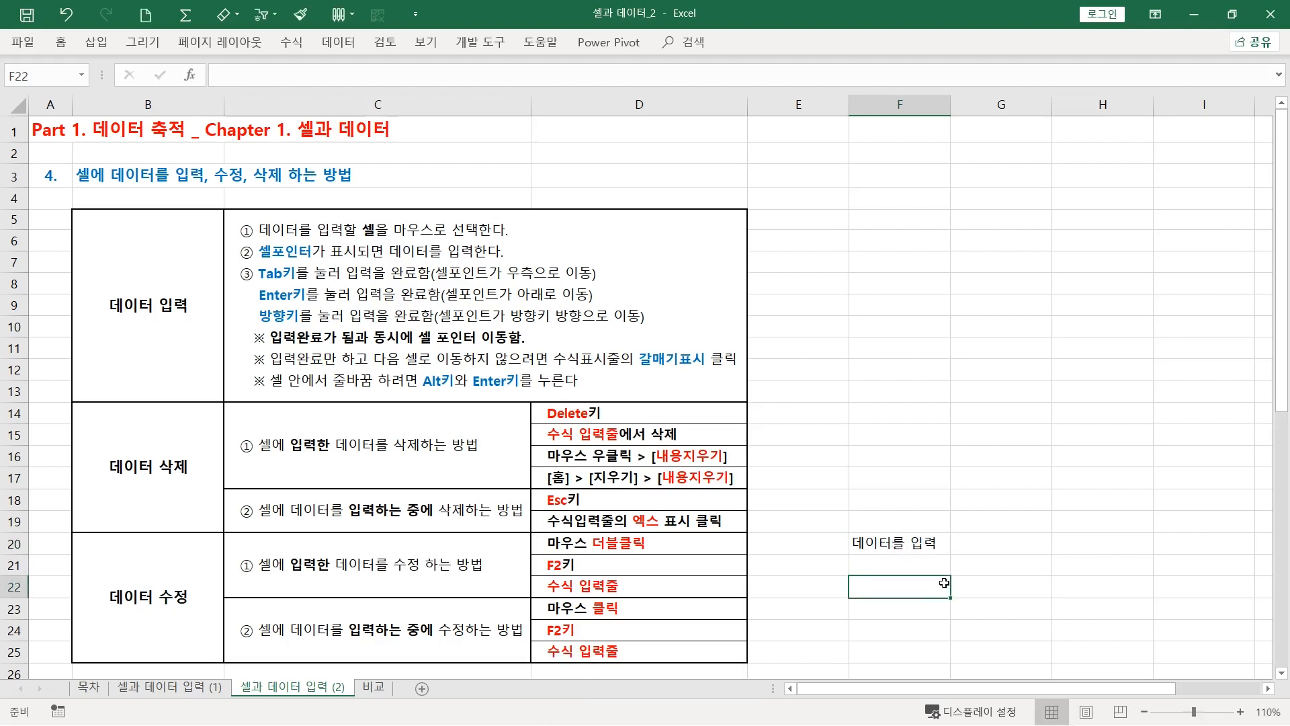
Edit F20 directly in the cell, replacing the word "데이터" with "DATA" so it reads "DATA를 입력"
click(917, 543)
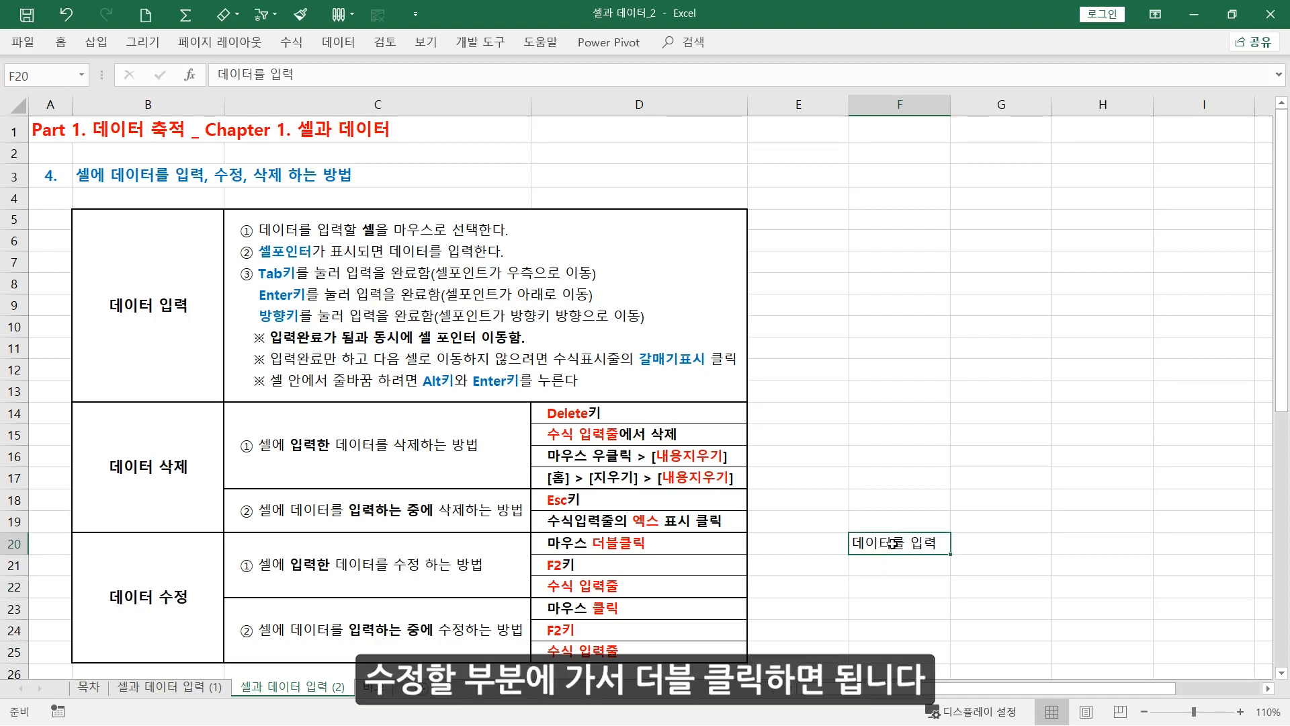
double_click(893, 542)
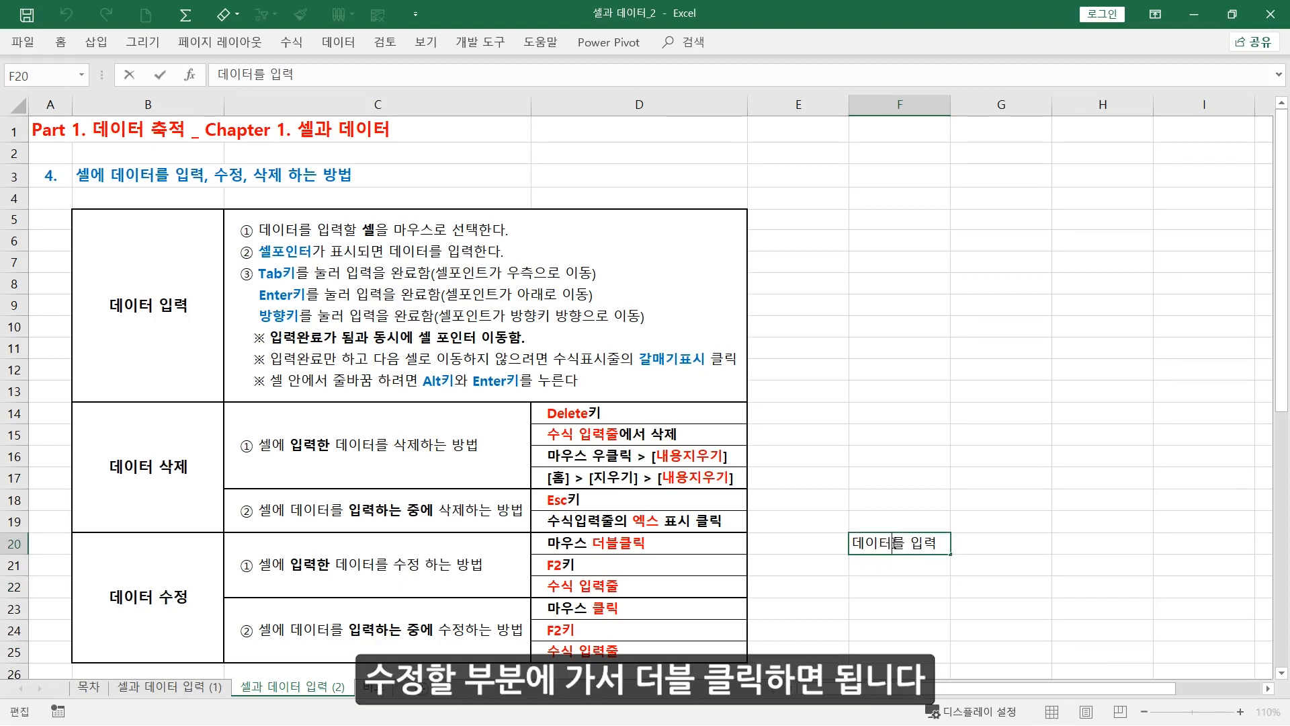
key(BackSpace)
key(BackSpace)
key(BackSpace)
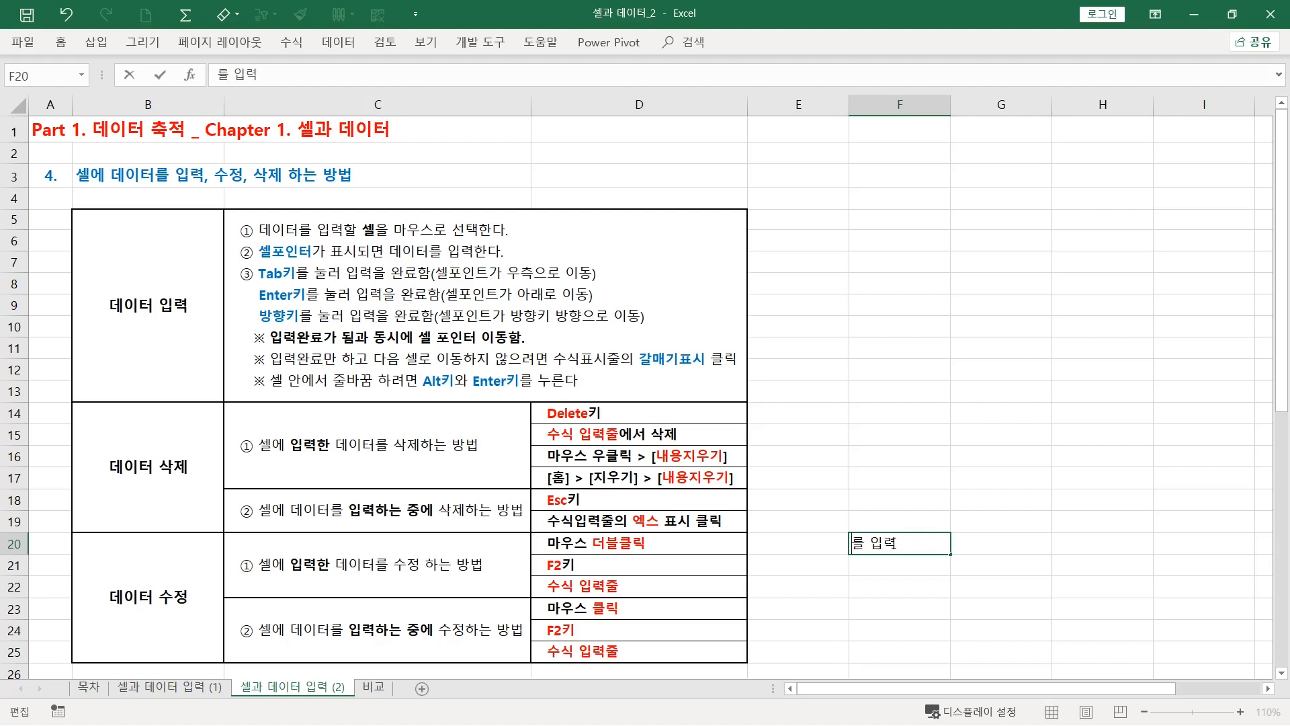
text(DATA)
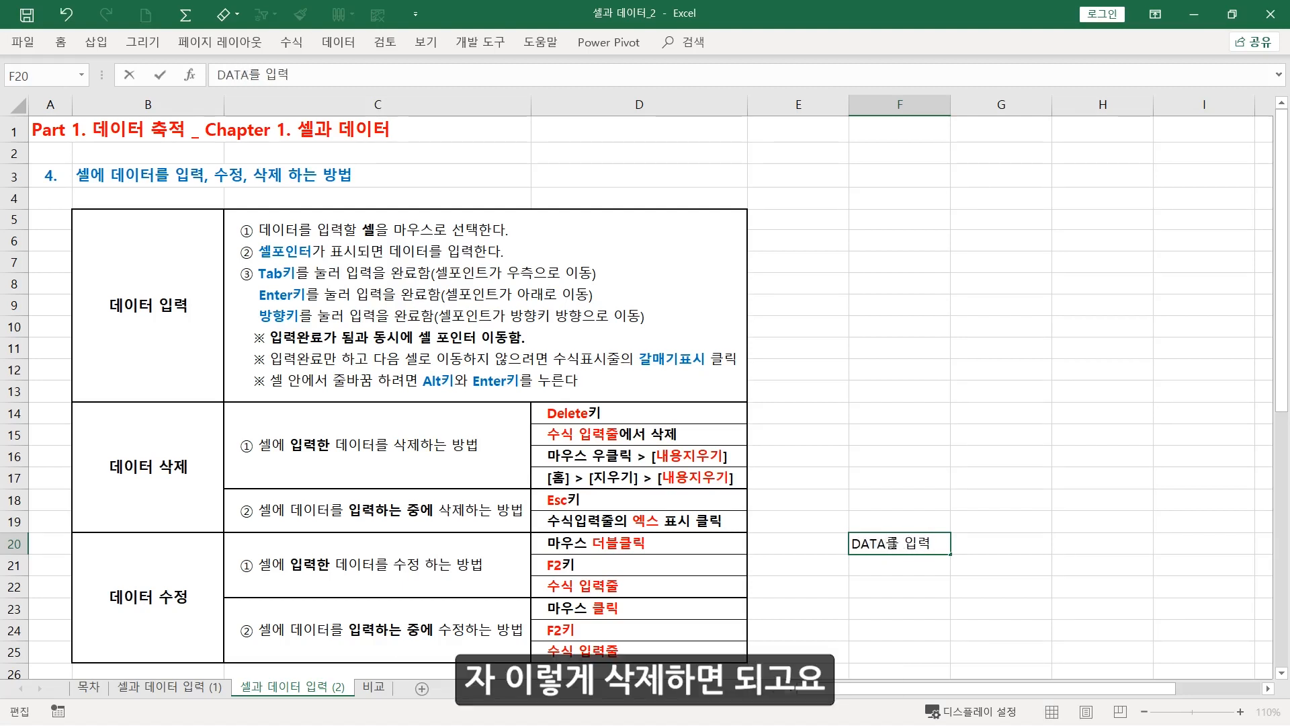
key(Return)
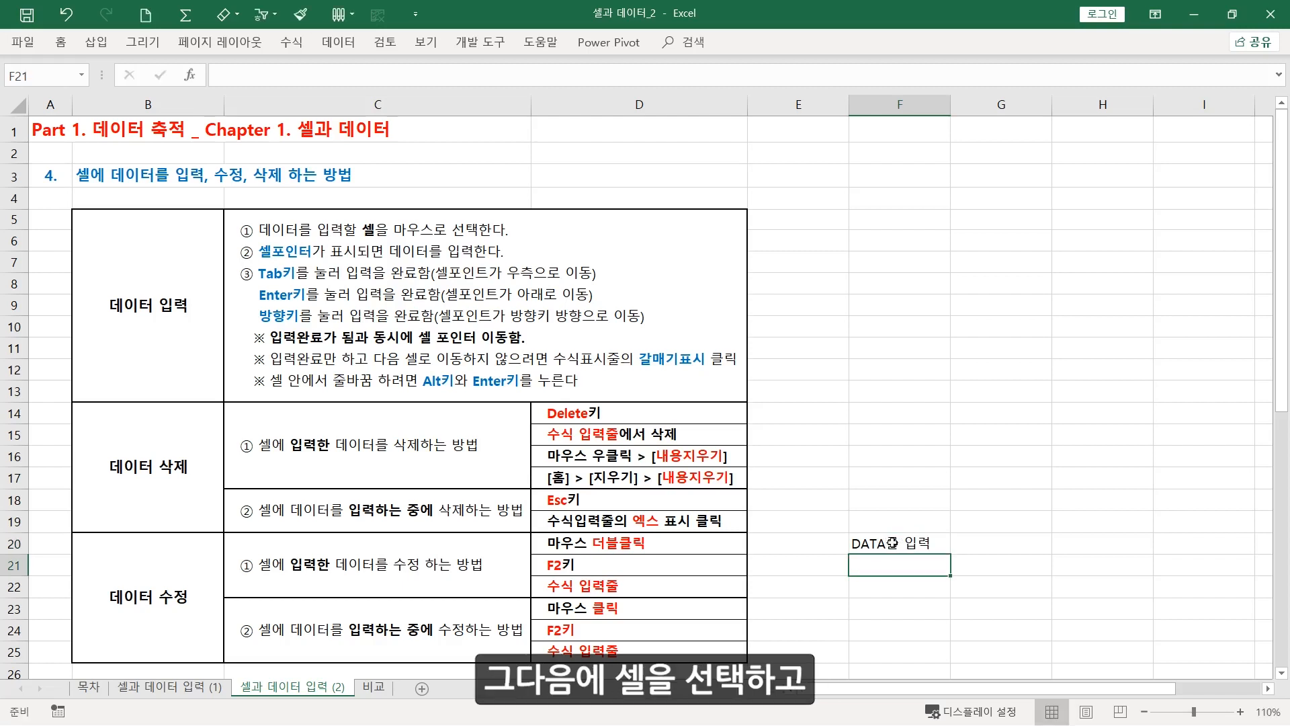
Put F20 into edit mode and replace "DATA" with "데이터" so the cell reads "데이터를 입력"
click(943, 543)
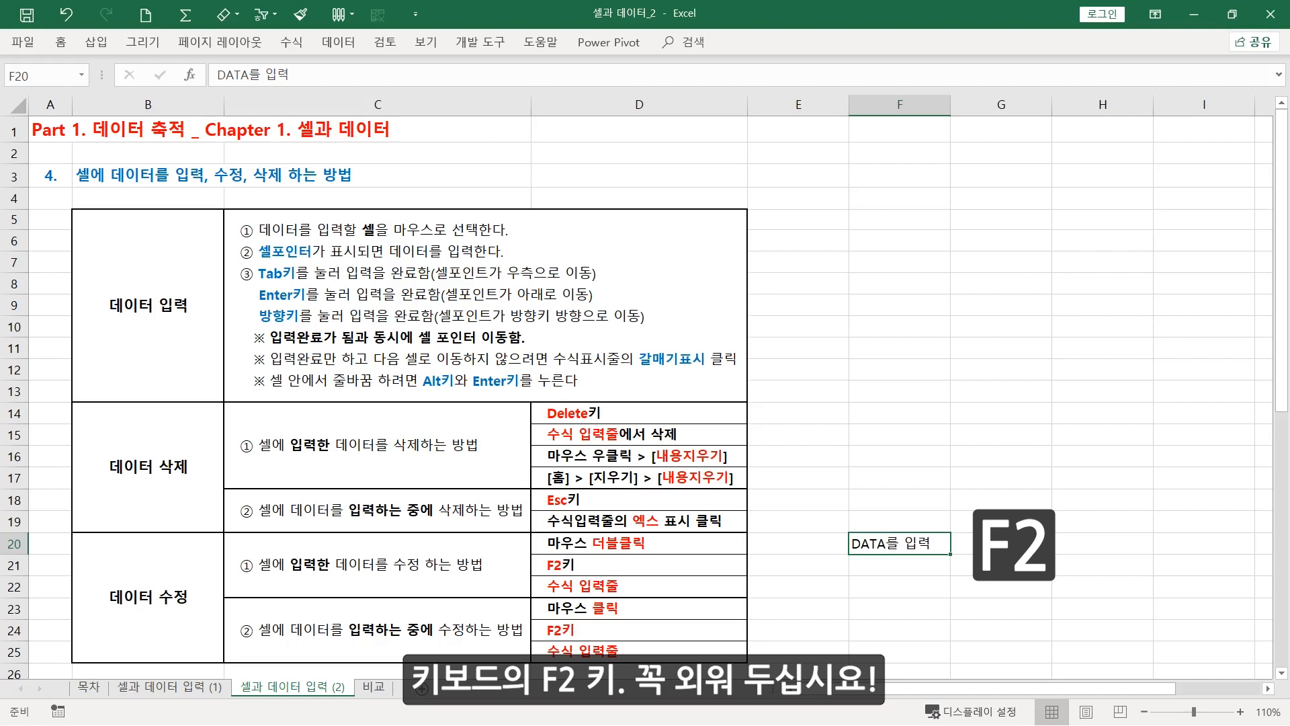
key(F2)
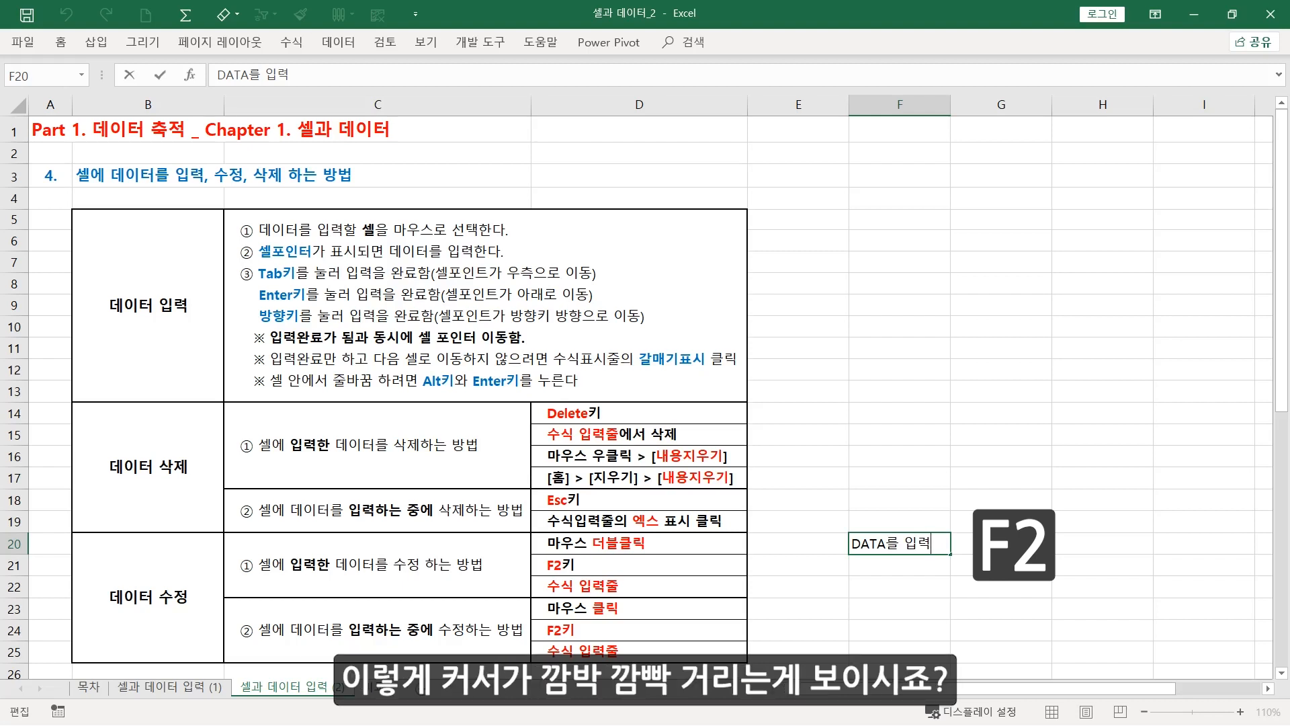
key(Left)
key(Left)
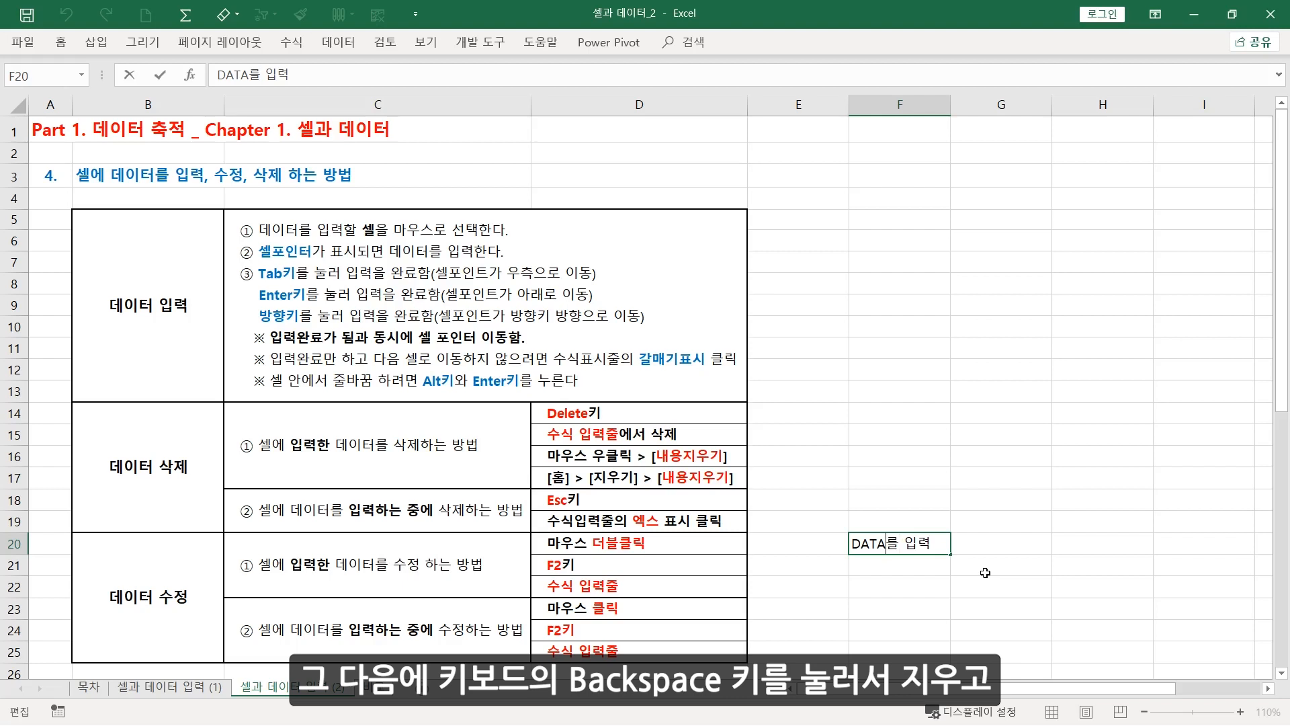
key(BackSpace)
key(BackSpace)
key(BackSpace)
key(BackSpace)
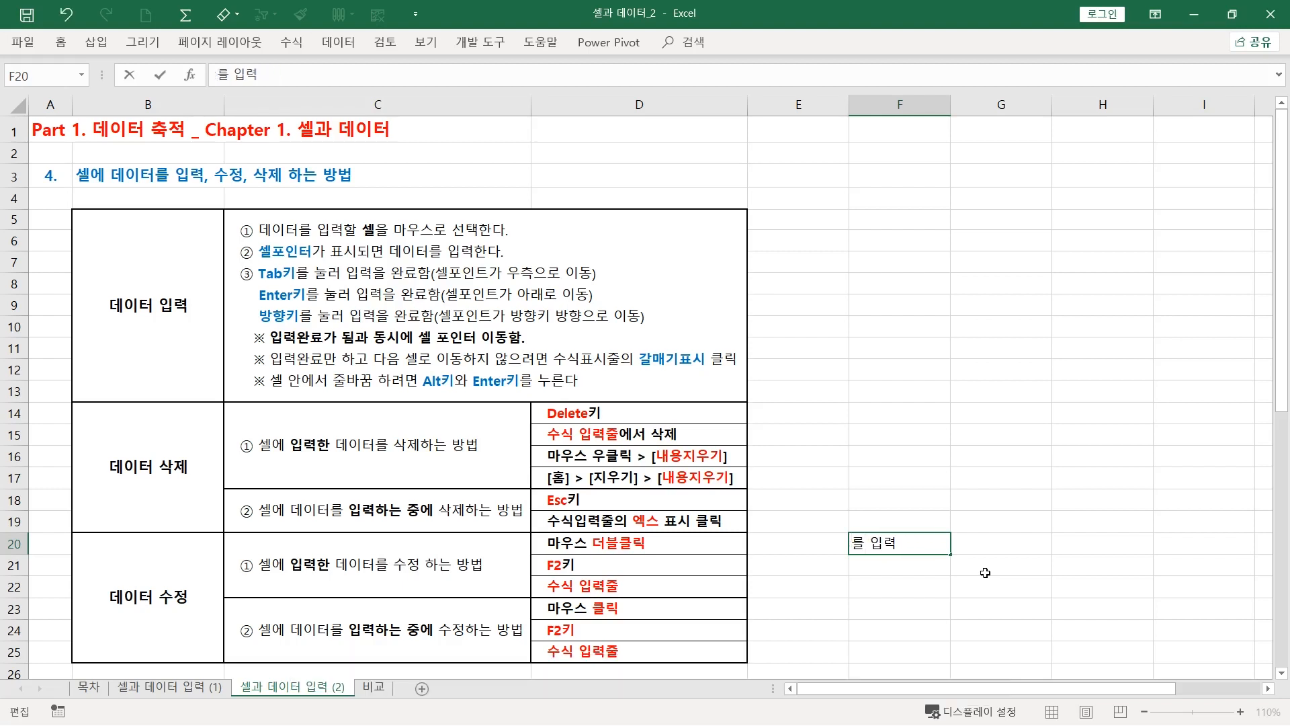
text(데)
text(이터)
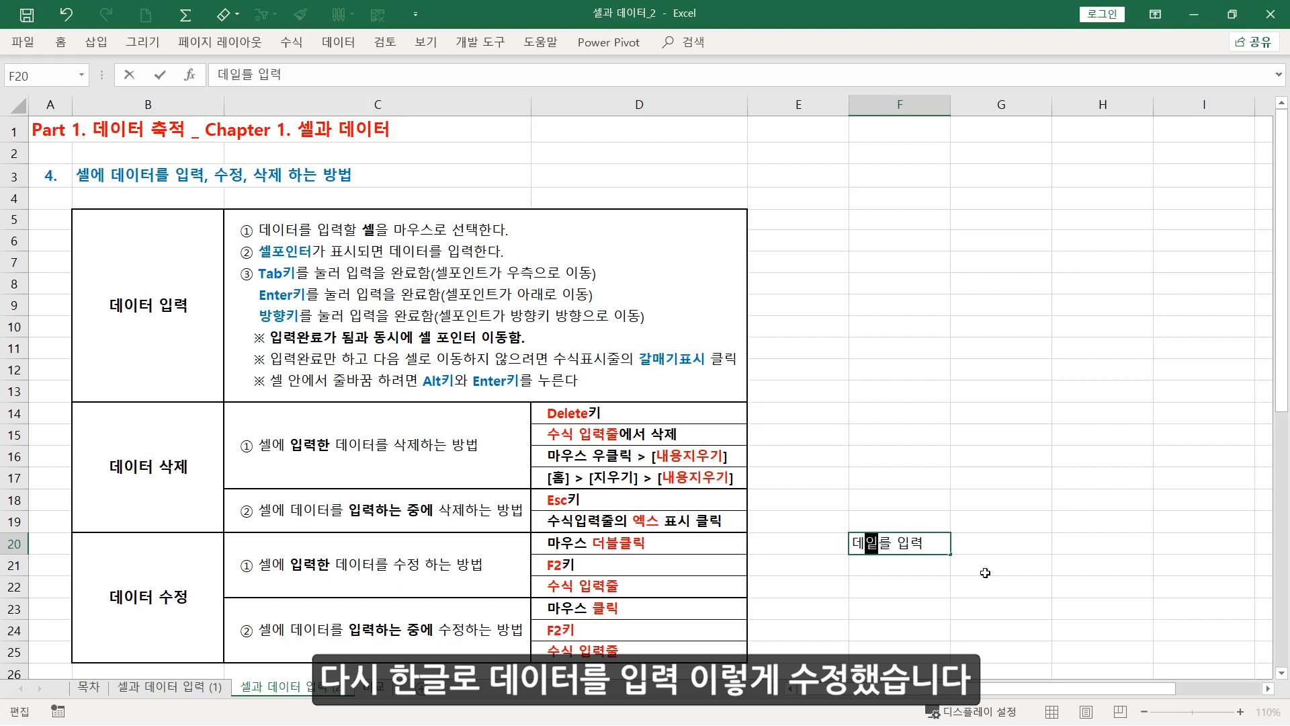
key(Return)
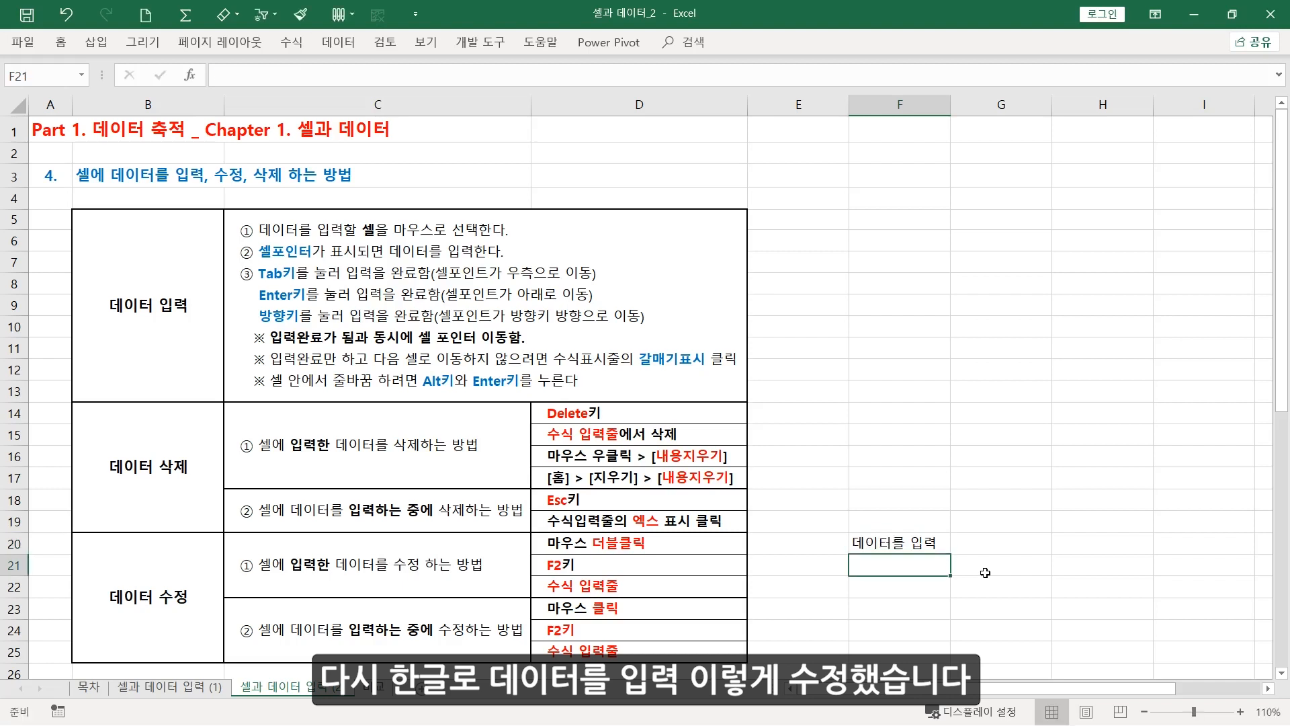
Replace "데이터" with "DATA" in cell F20 using the formula bar, and complete the edit
click(911, 543)
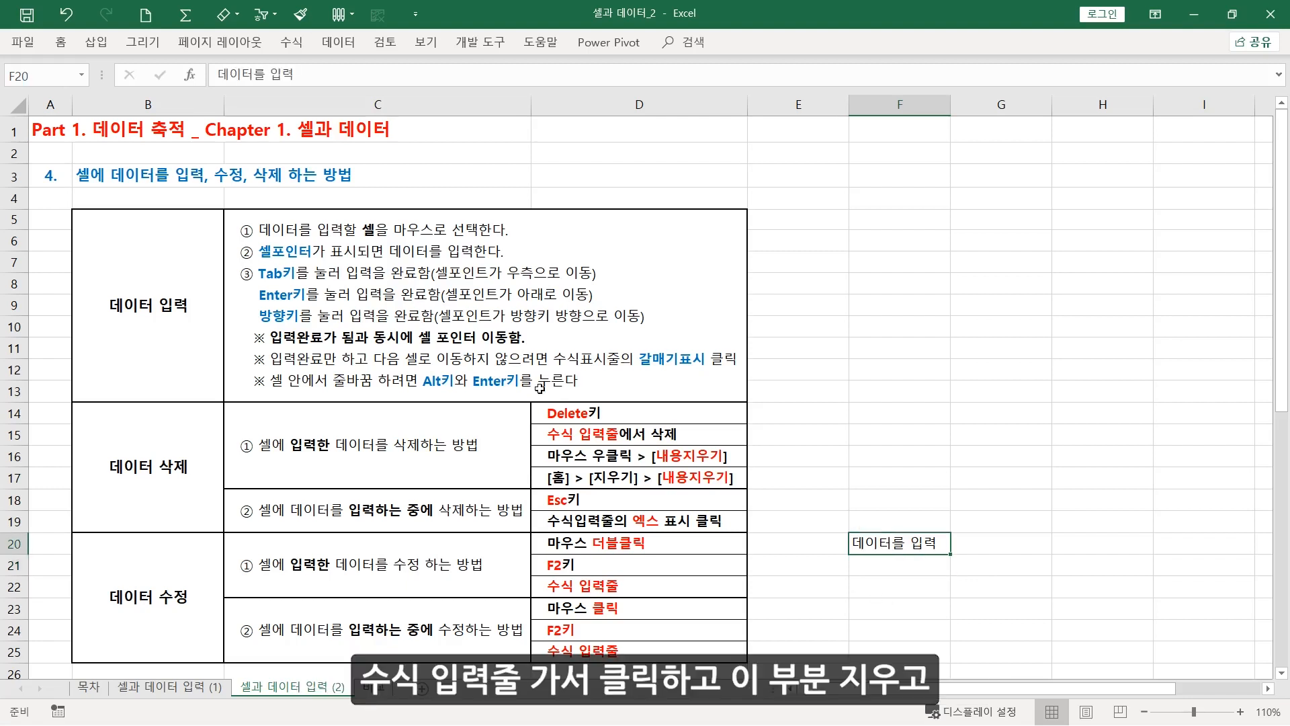
click(254, 74)
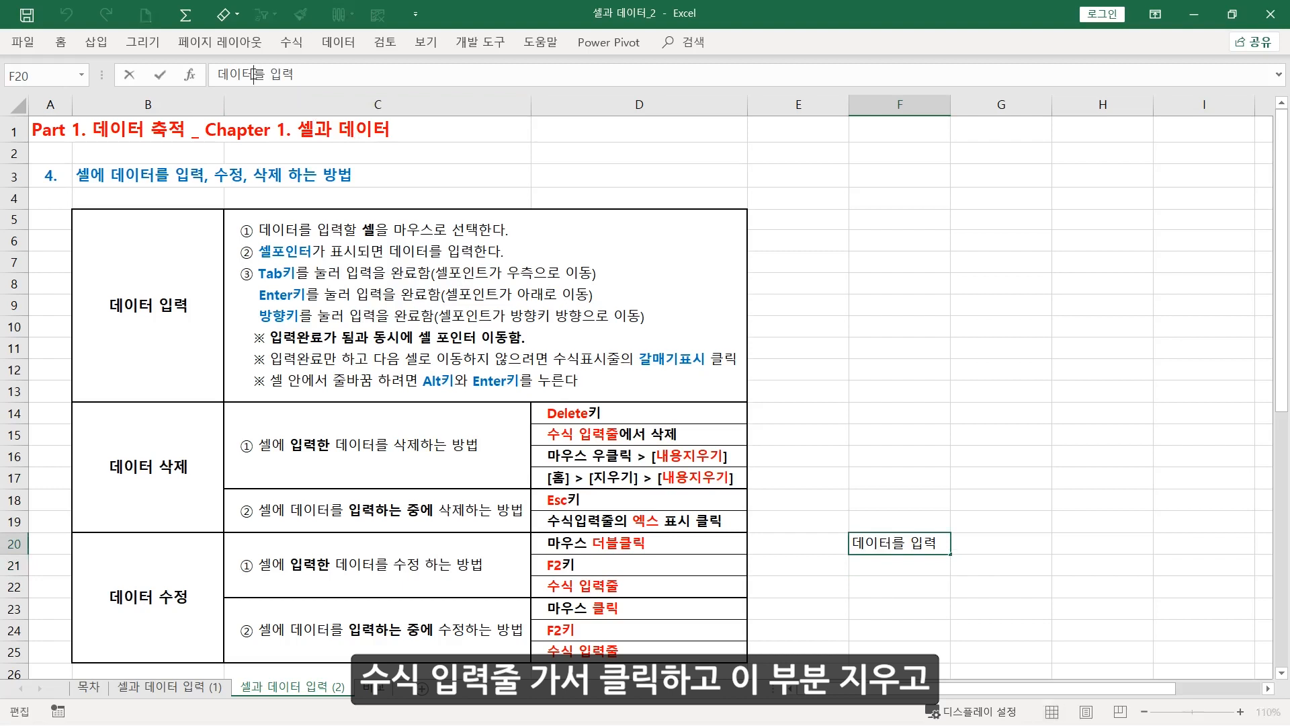
key(BackSpace)
key(BackSpace)
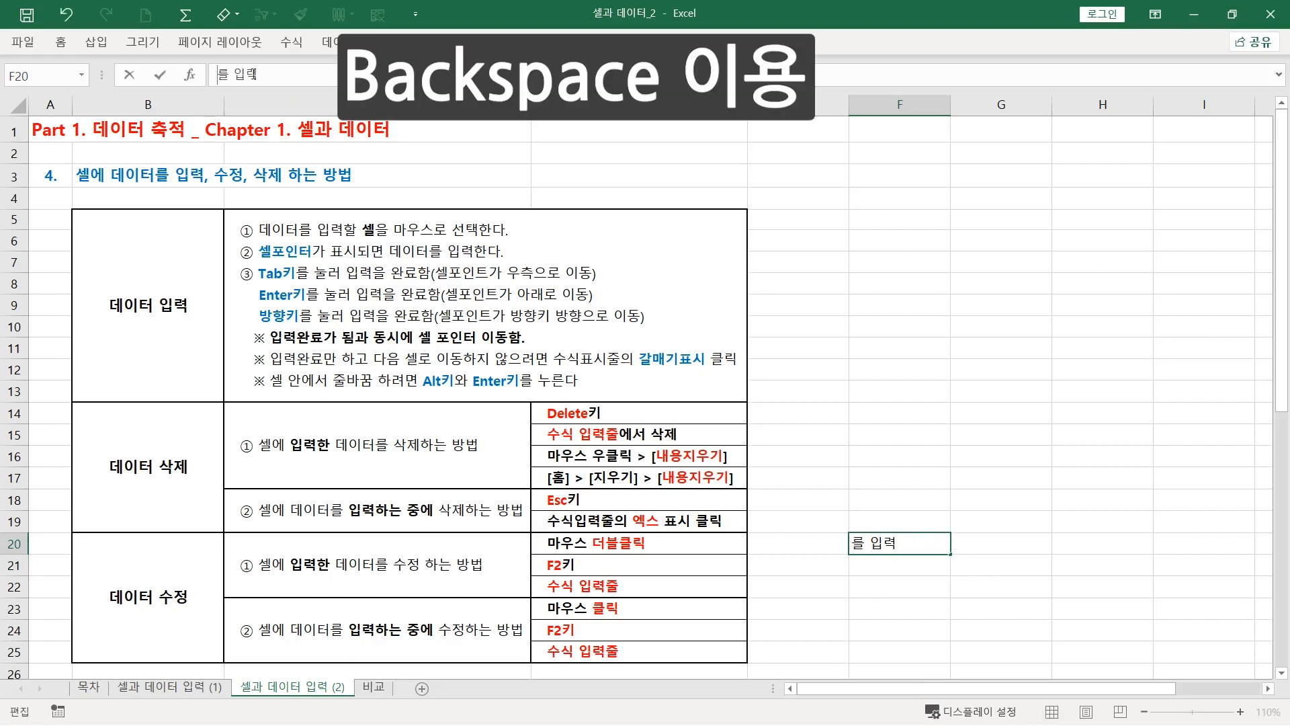
text(DATA)
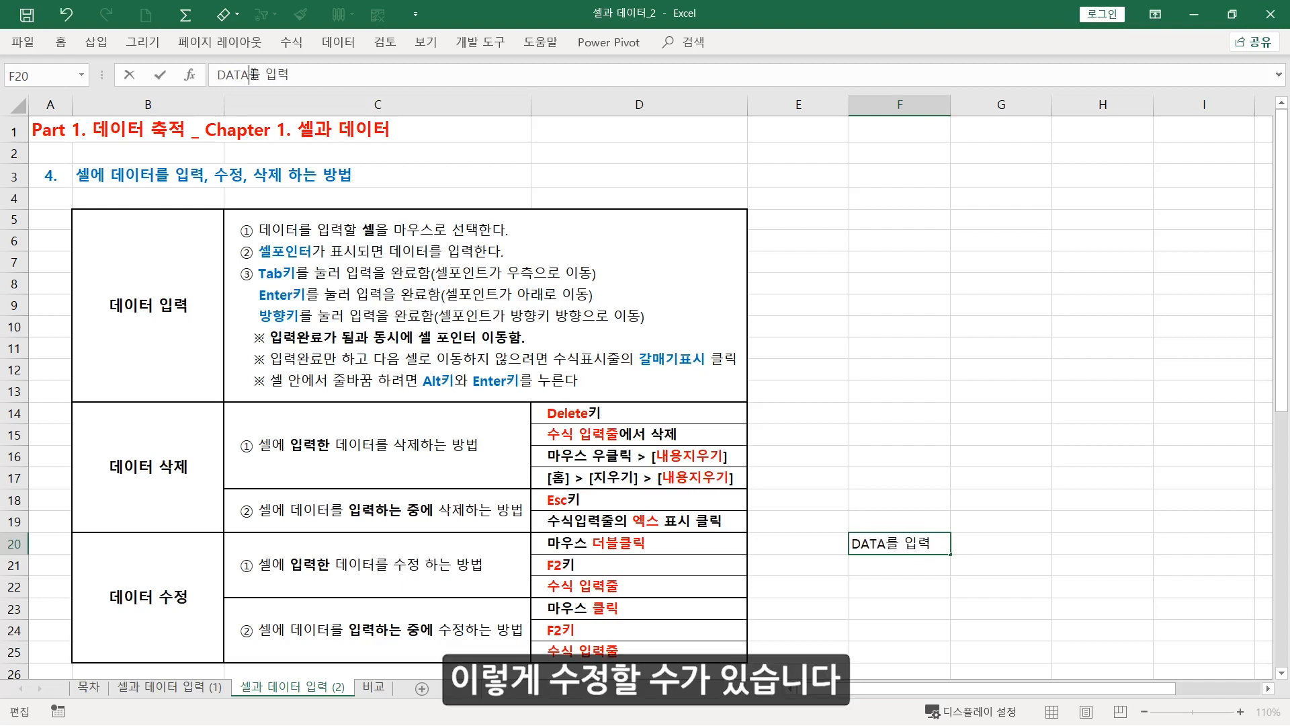
key(Return)
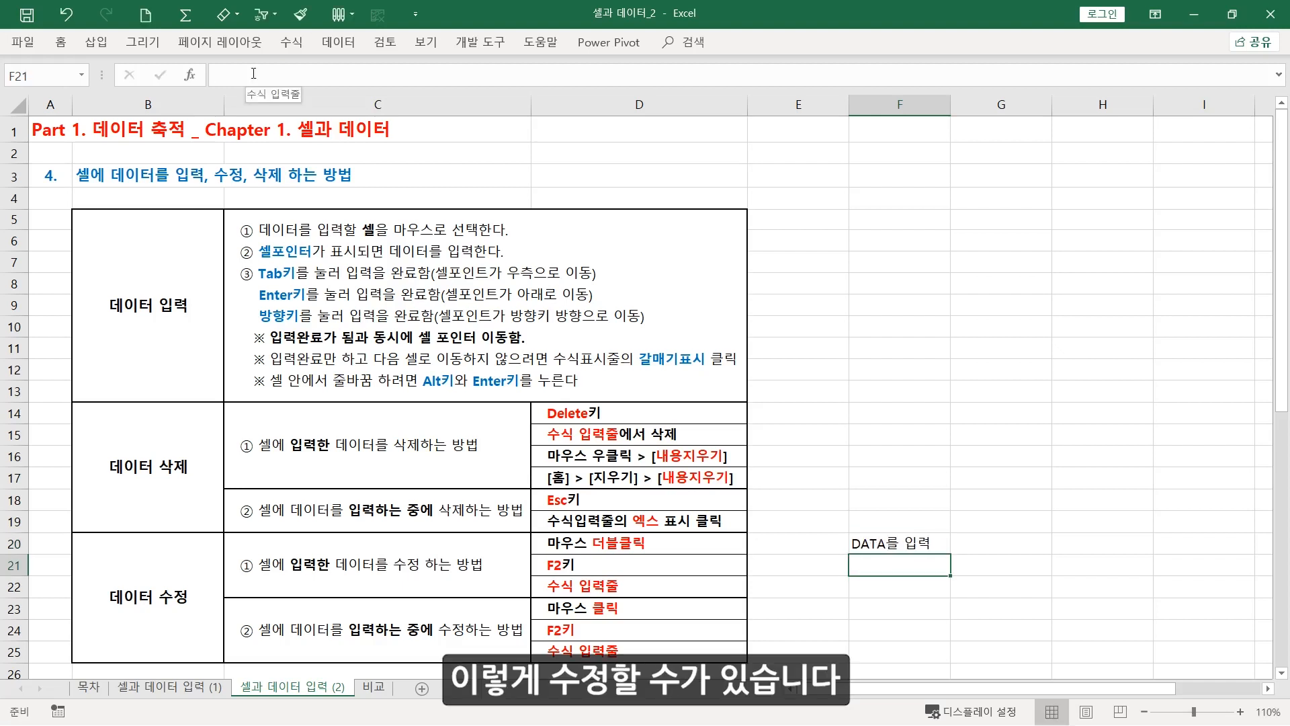
Write "셀에 데이터를 입력하는 중에" in cell F23 without completing the entry
click(862, 607)
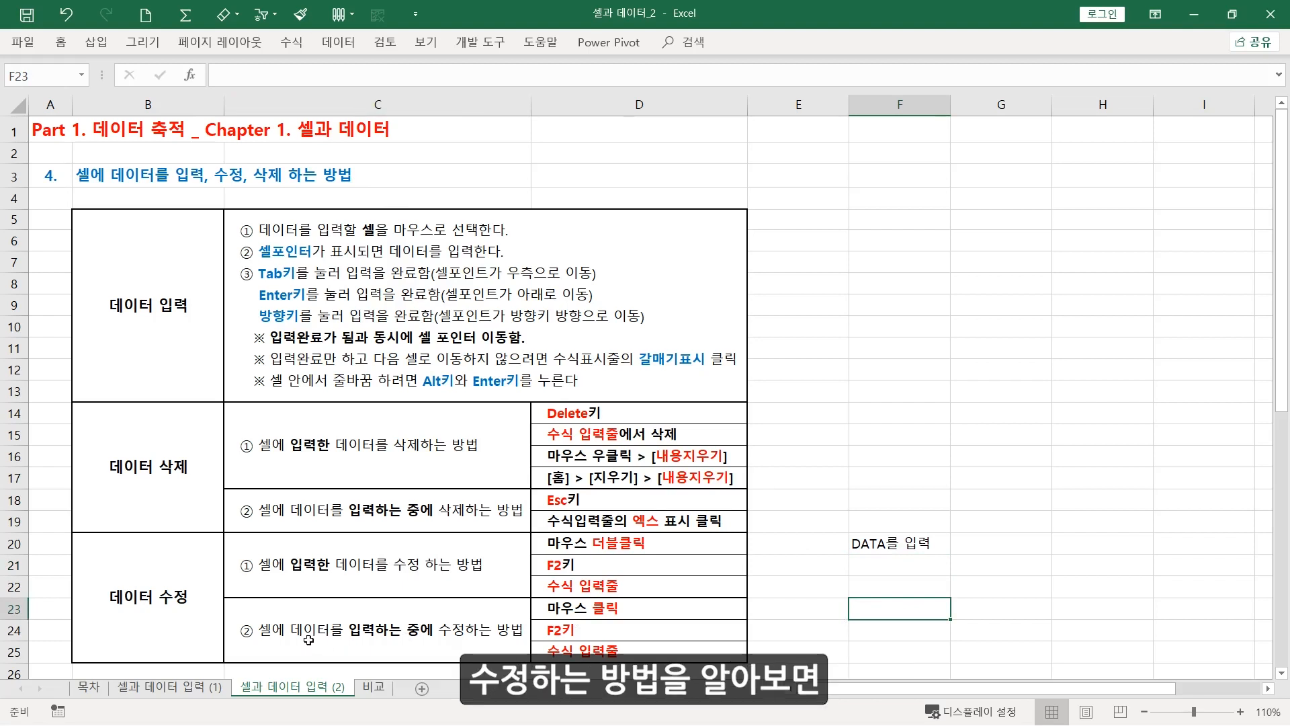
double_click(889, 613)
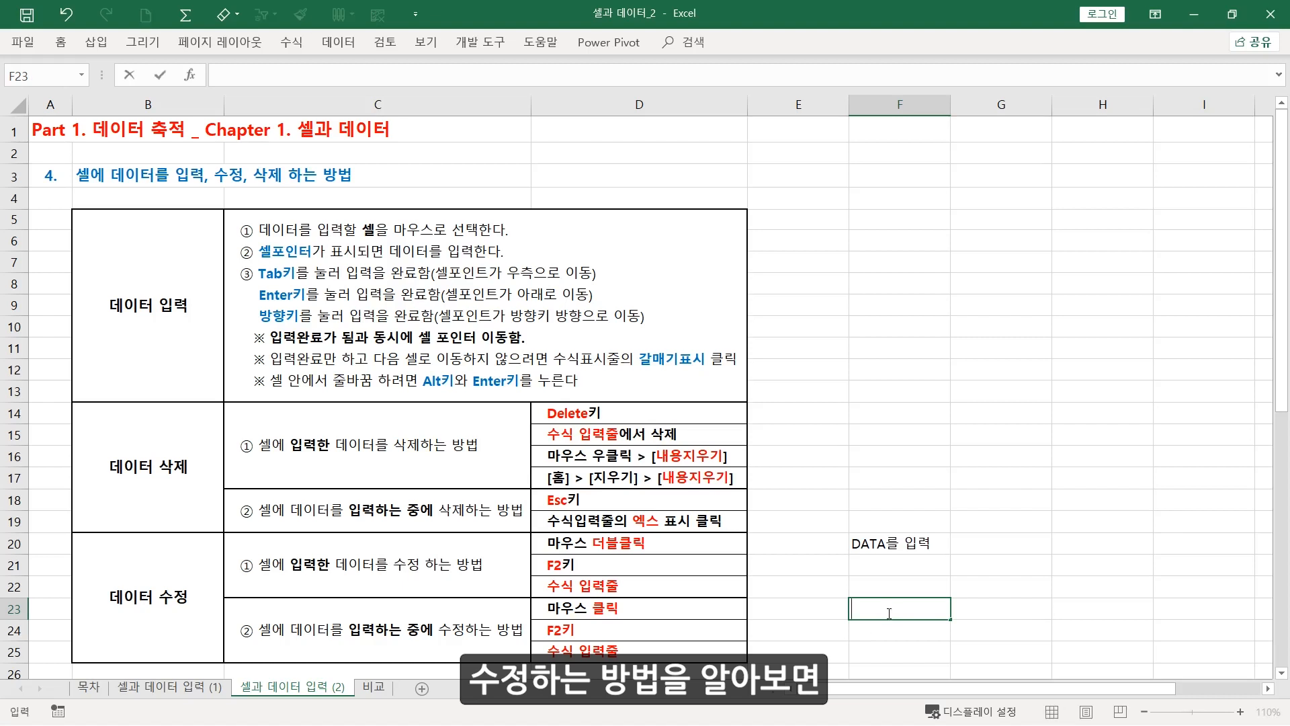
text(셀에 데)
text(이터를 입려)
text(ㄱ하는 중ㅇ)
text(ㅔ)
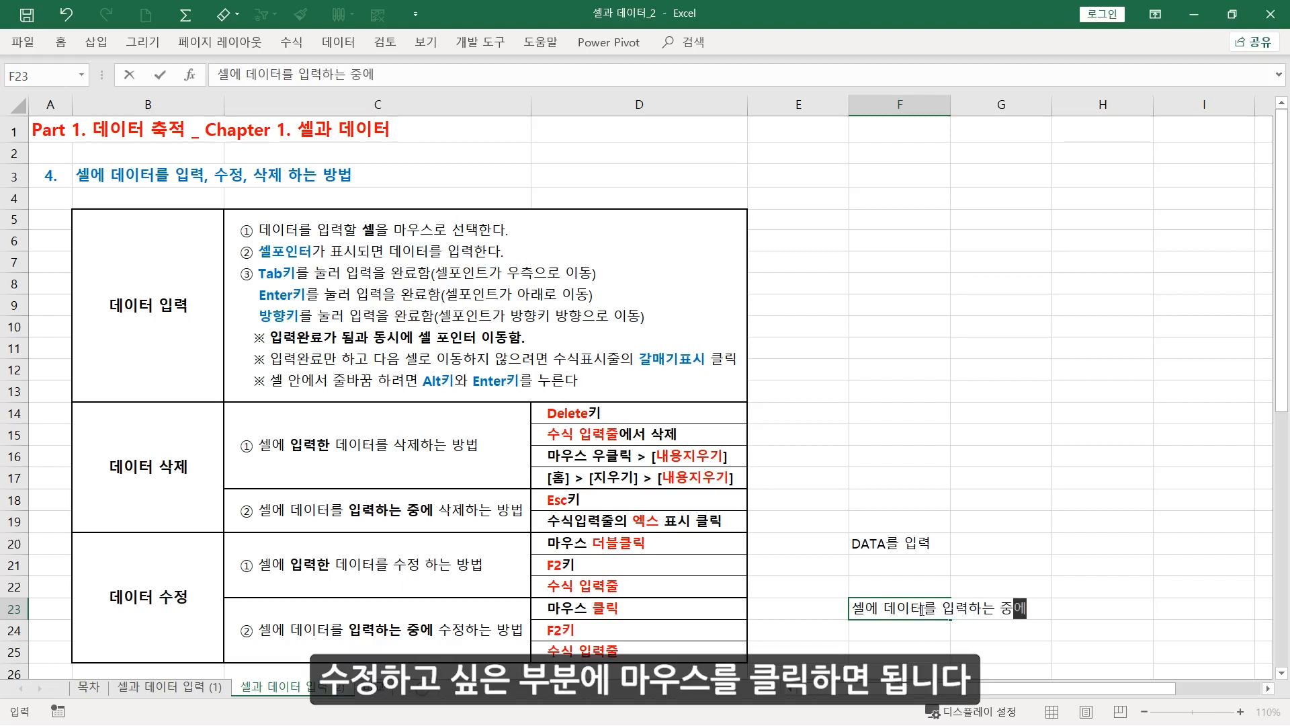
Replace "데이터" with "DATA" inside the unfinished F23 entry and complete it as "셀에 DATA를 입력하는 중에"
click(922, 609)
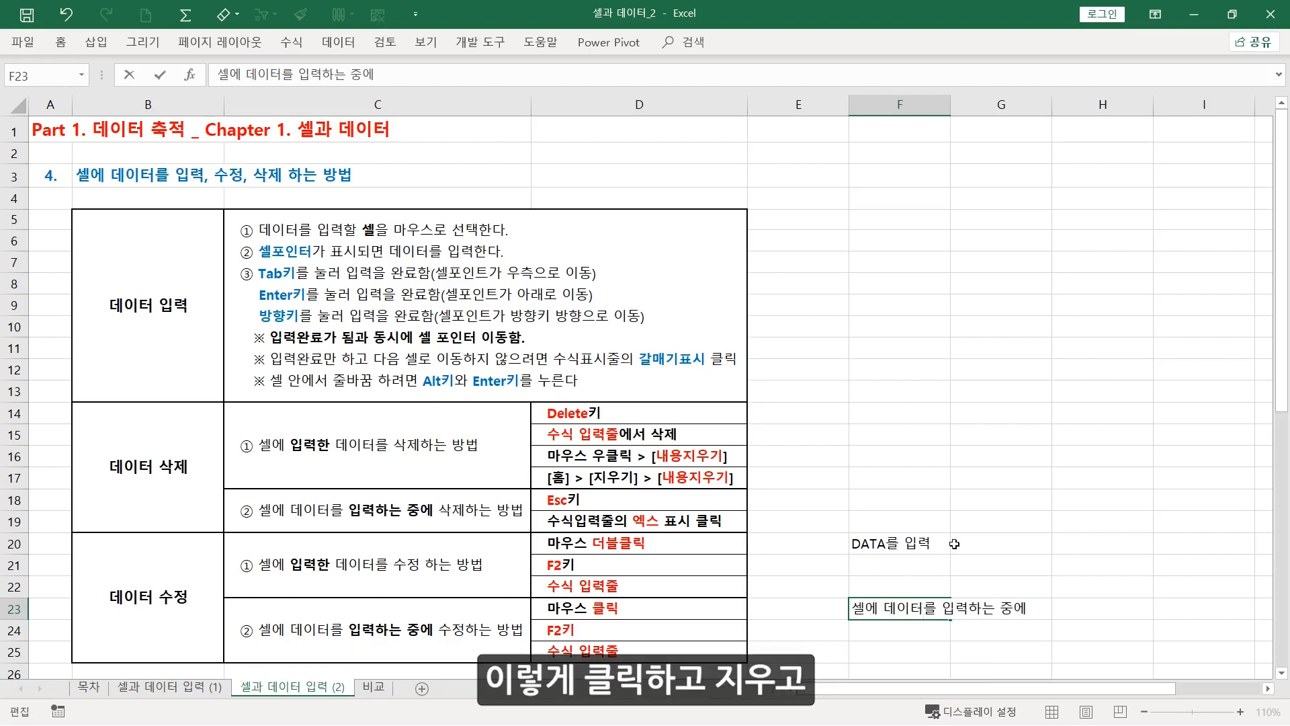
key(BackSpace)
key(BackSpace)
key(BackSpace)
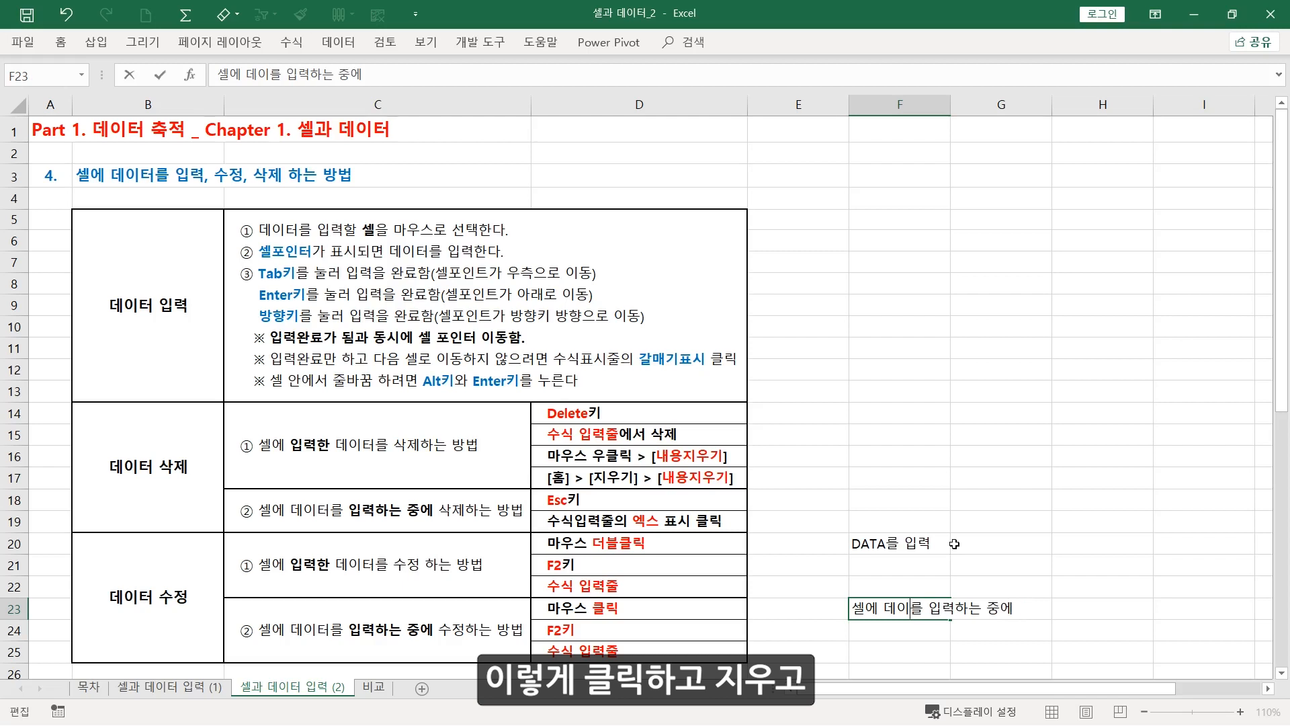
text(DATA)
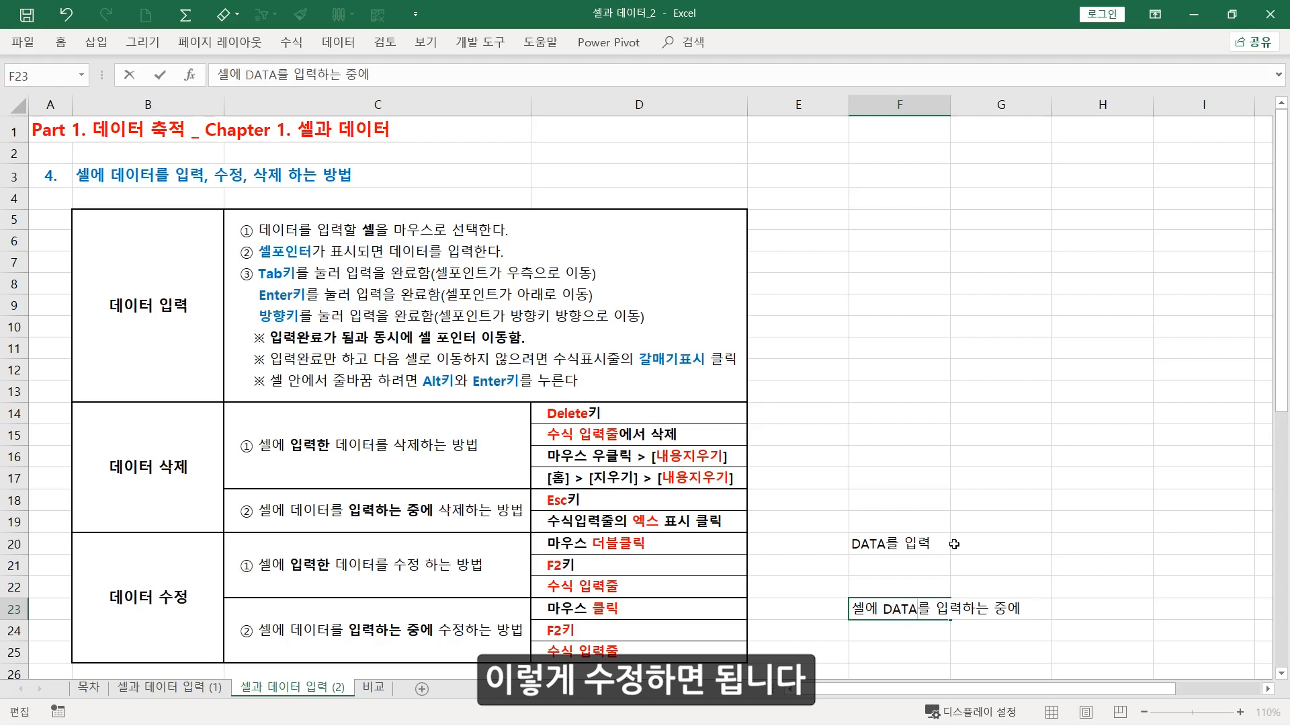
key(Return)
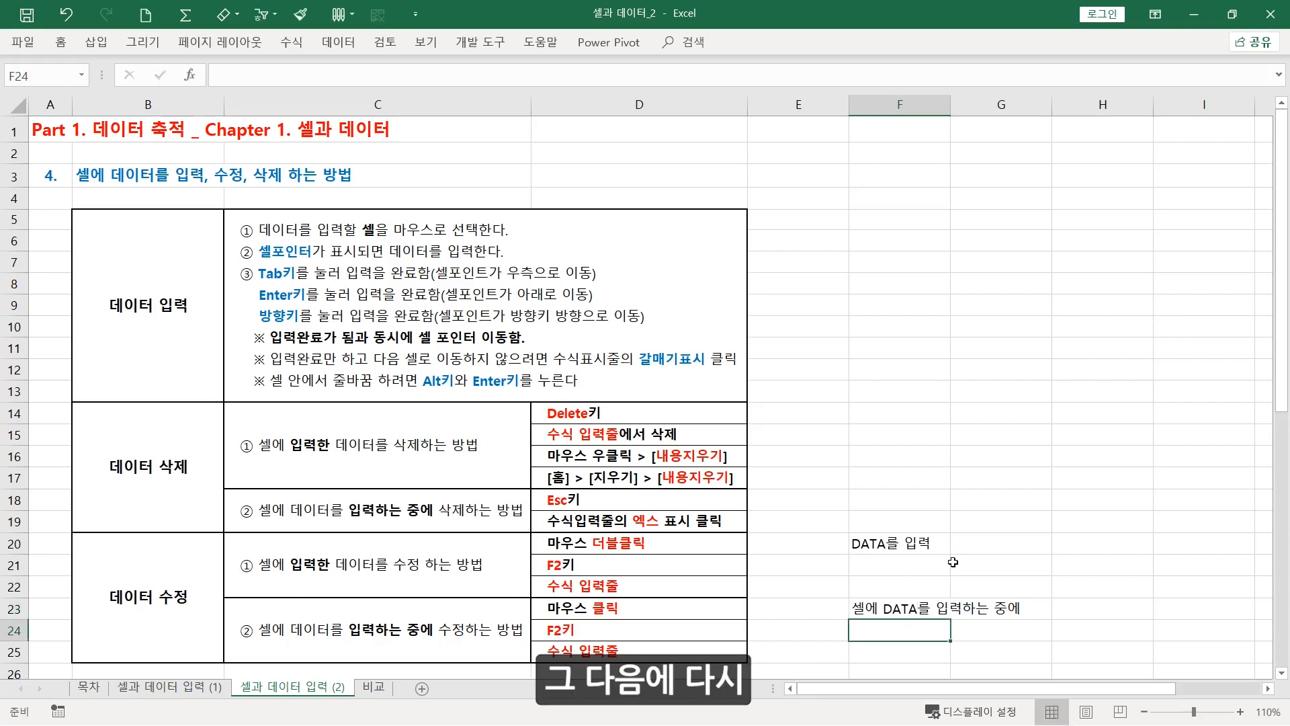
Write "데이터를 입력하는 중에" in cell F24, leaving the entry in progress
text(데이터)
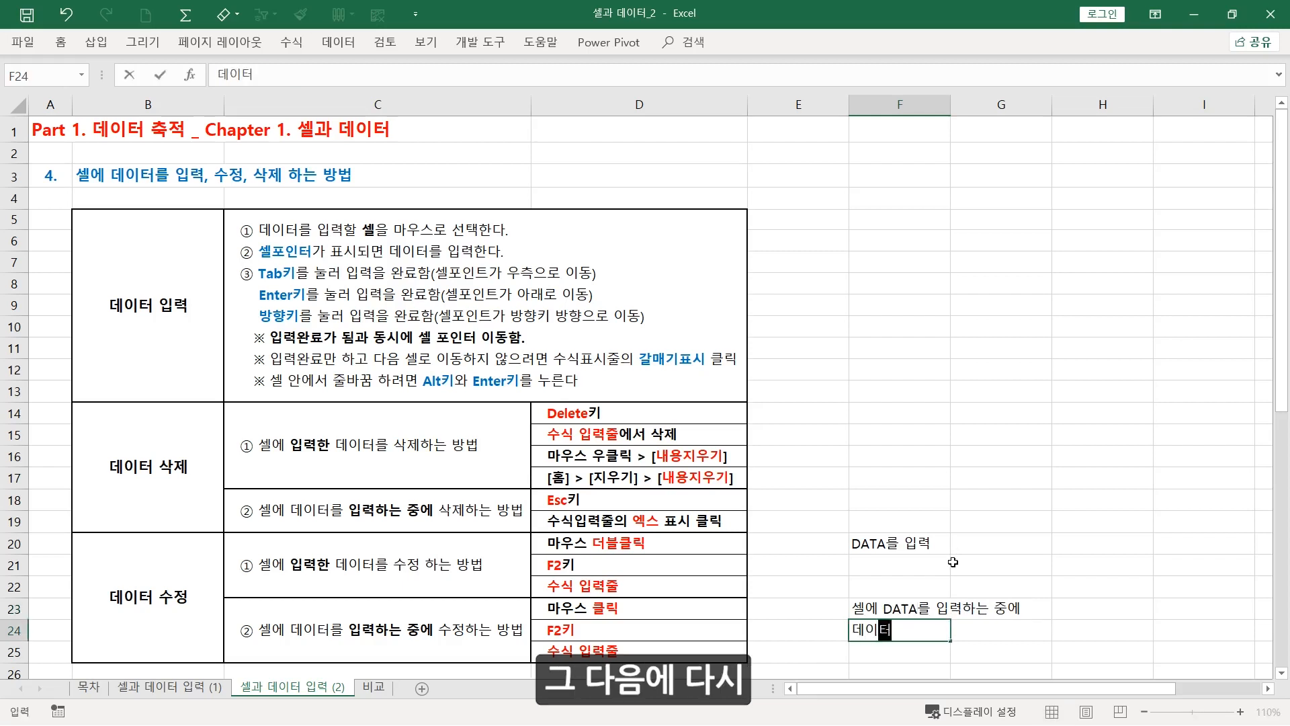
text(를 입력하)
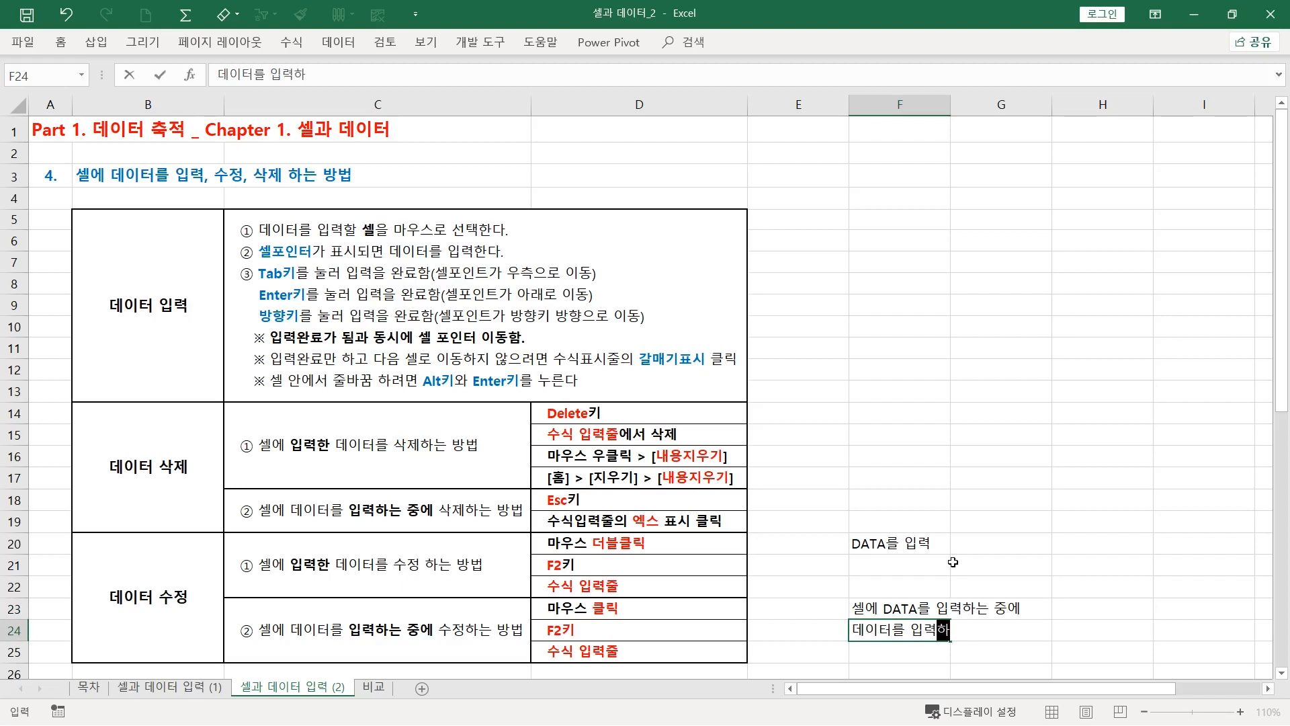
text(는 중에)
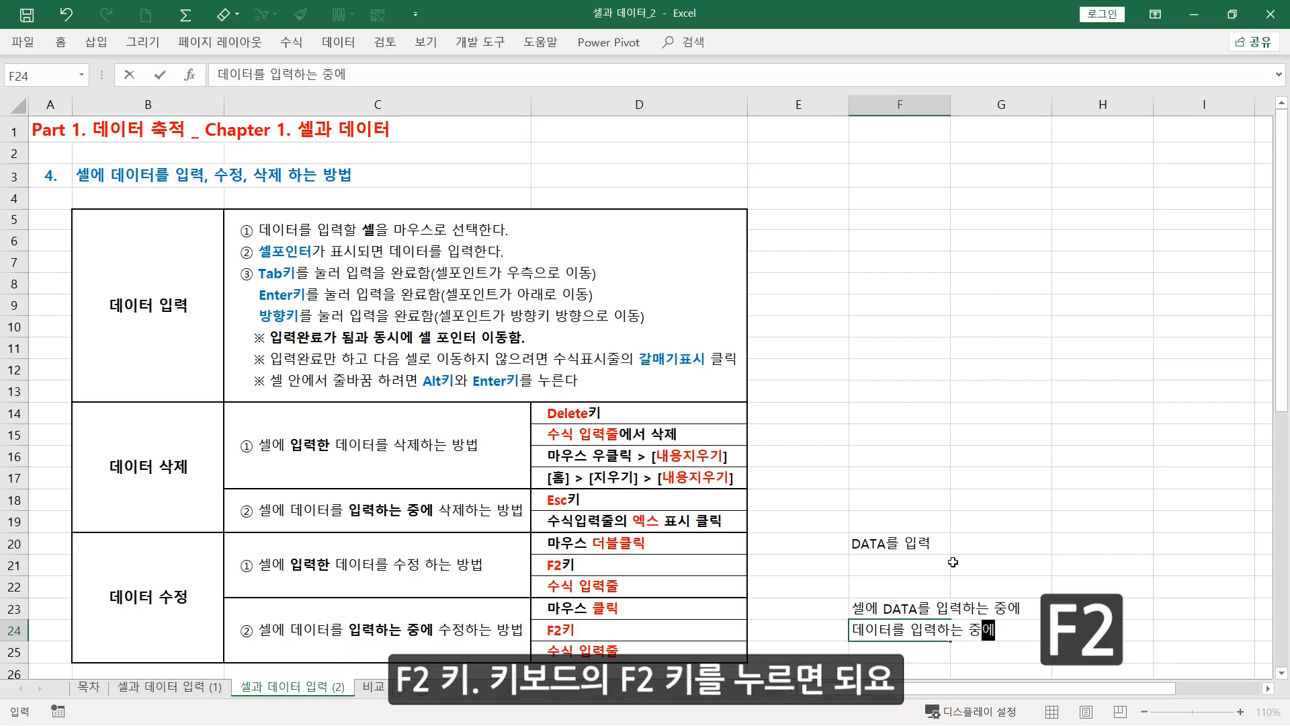
Switch the unfinished F24 entry to edit mode and replace "데이터" with "DATA" within the cell
key(F2)
key(Left)
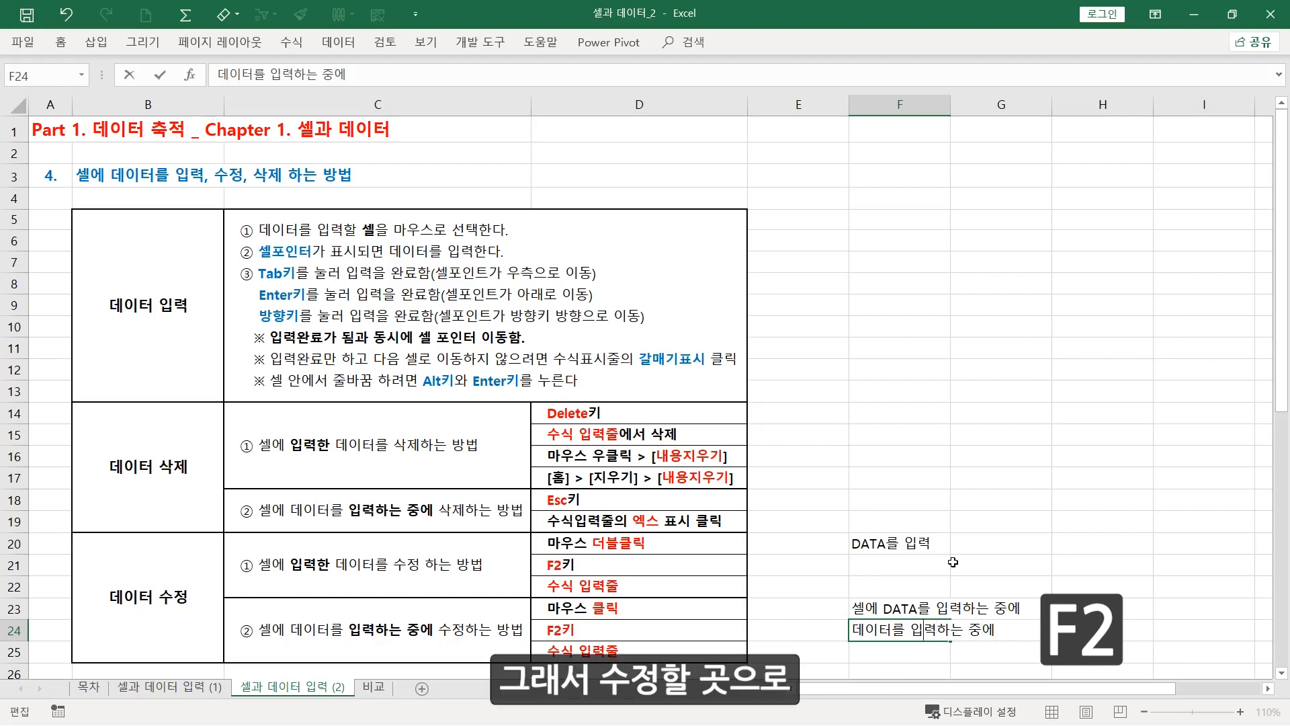
key(Left)
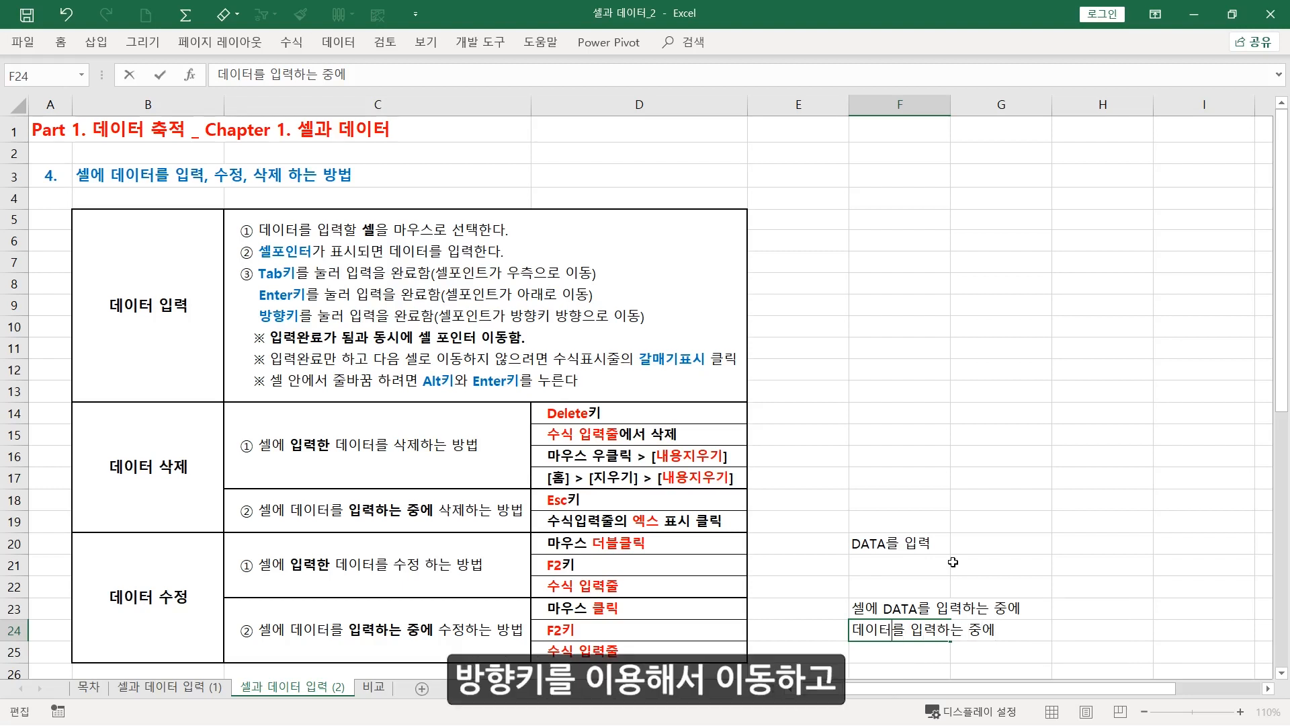
key(BackSpace)
key(BackSpace)
key(BackSpace)
text(DATA)
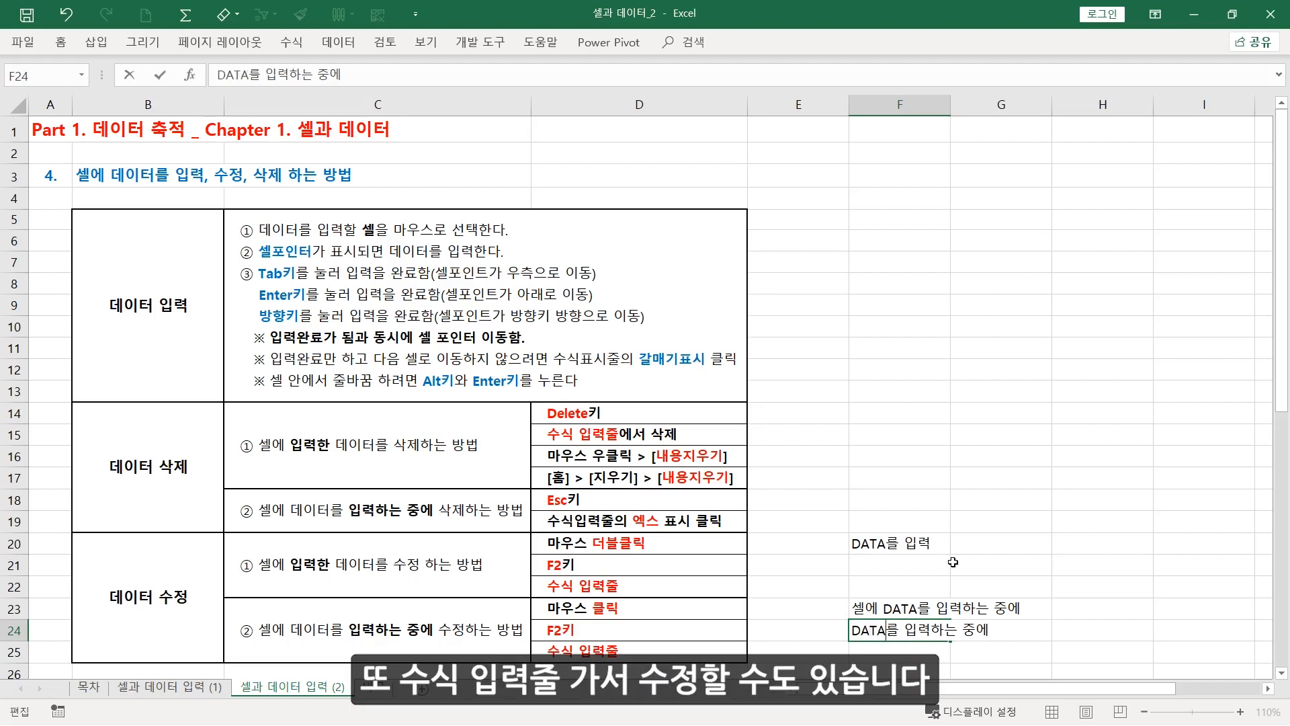
Replace "DATA" with "데이터" in the F24 entry using the formula bar, and complete it as "데이터를 입력하는 중에"
click(252, 75)
key(BackSpace)
key(BackSpace)
key(BackSpace)
key(BackSpace)
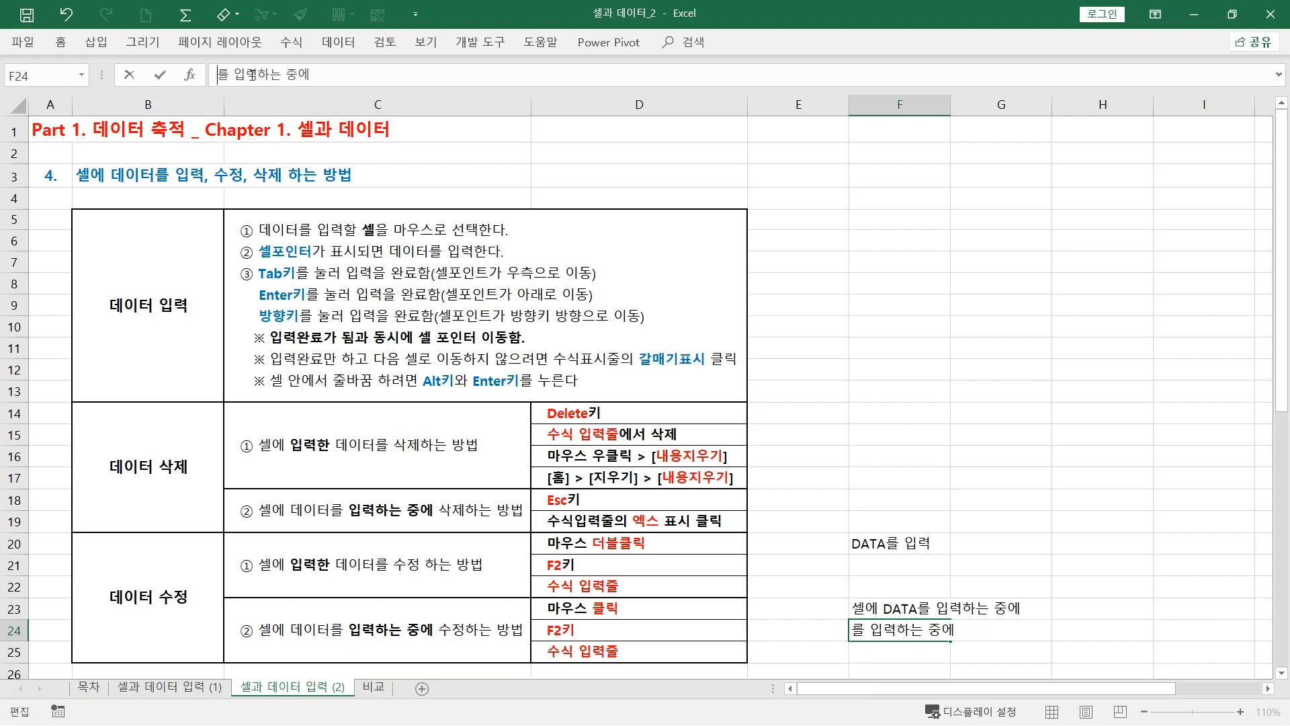
text(데이터)
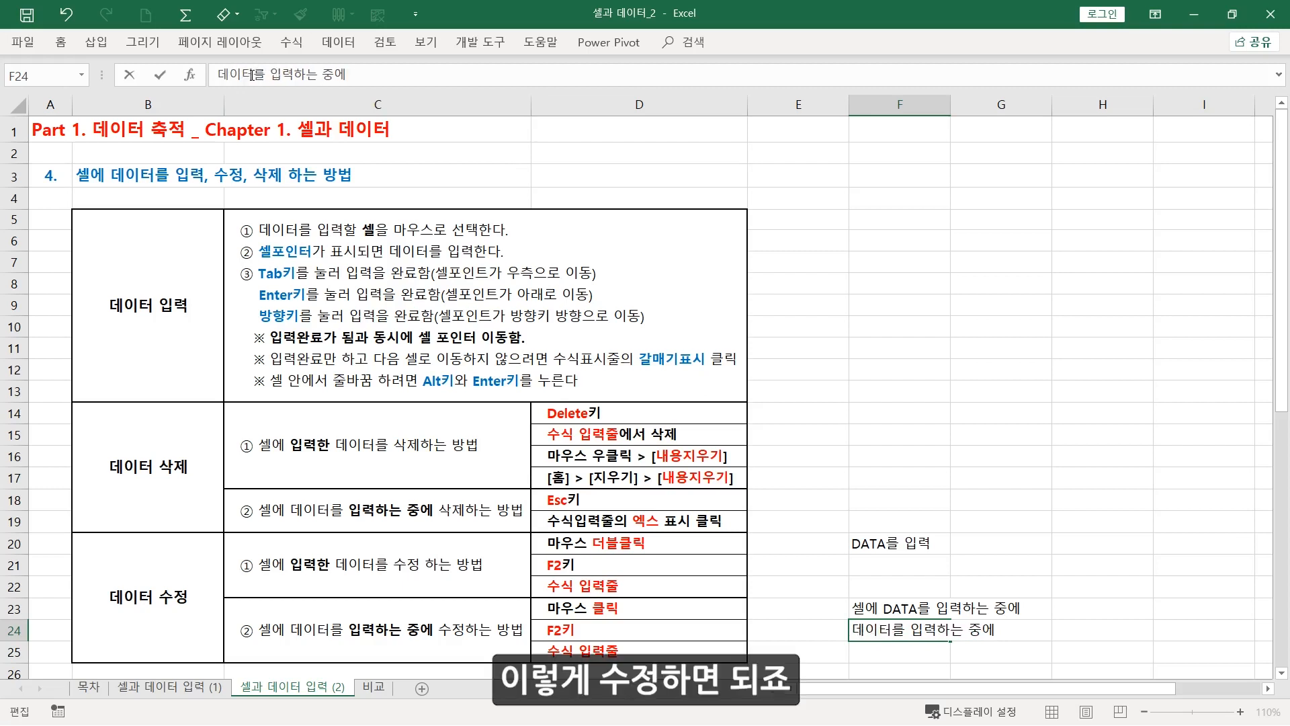
key(Return)
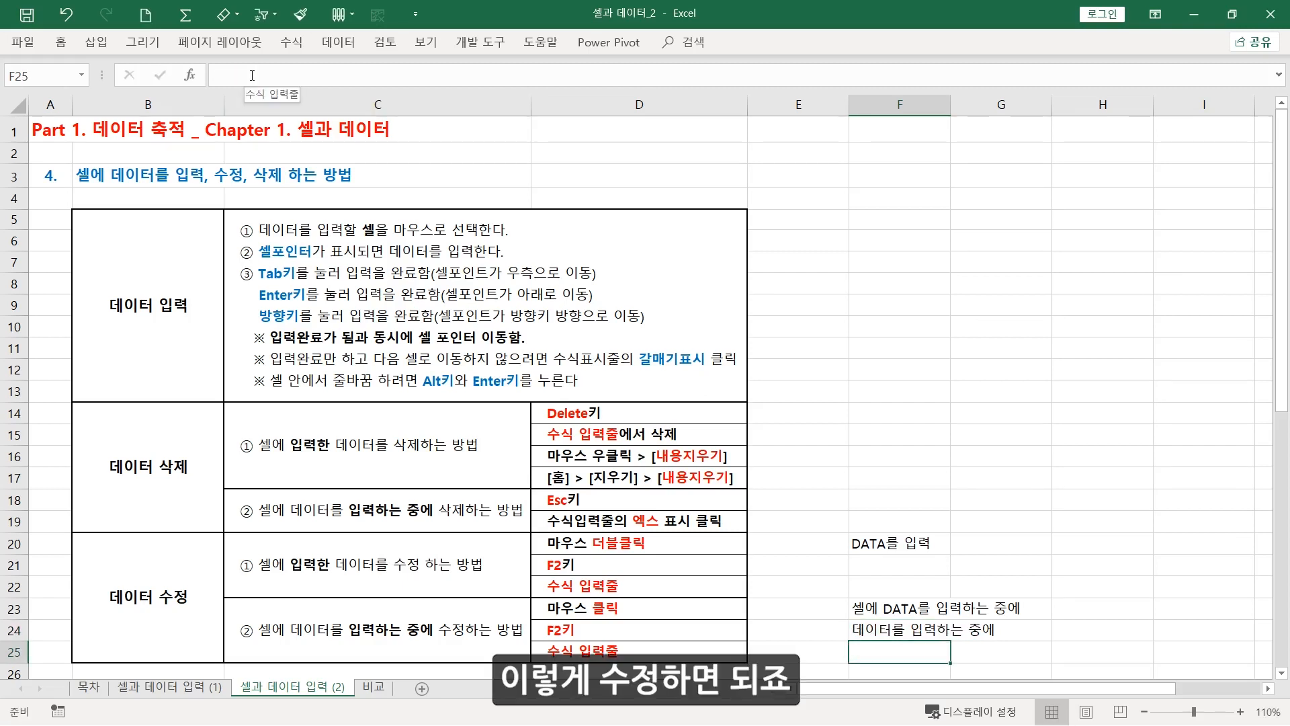
Select the table's heading cells "데이터 입력", "데이터 삭제" and "데이터 수정" one after another to review the topics
click(836, 258)
click(194, 304)
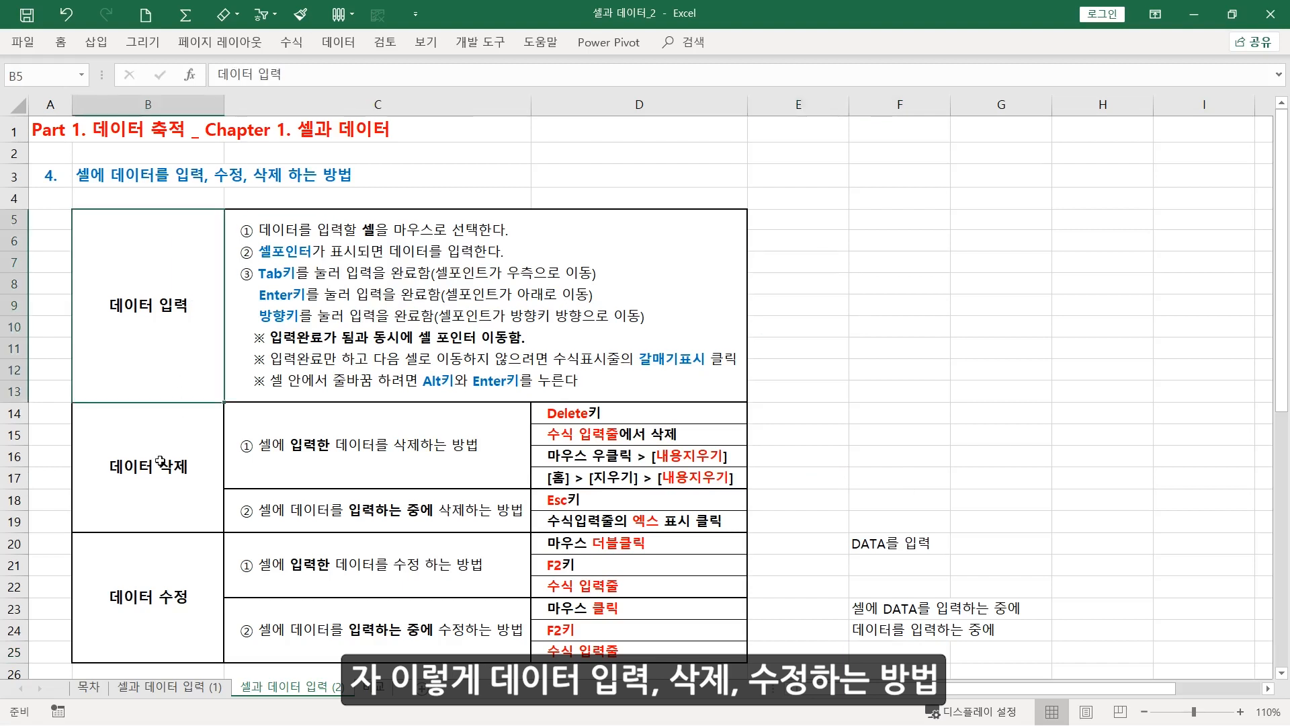
click(160, 460)
click(167, 585)
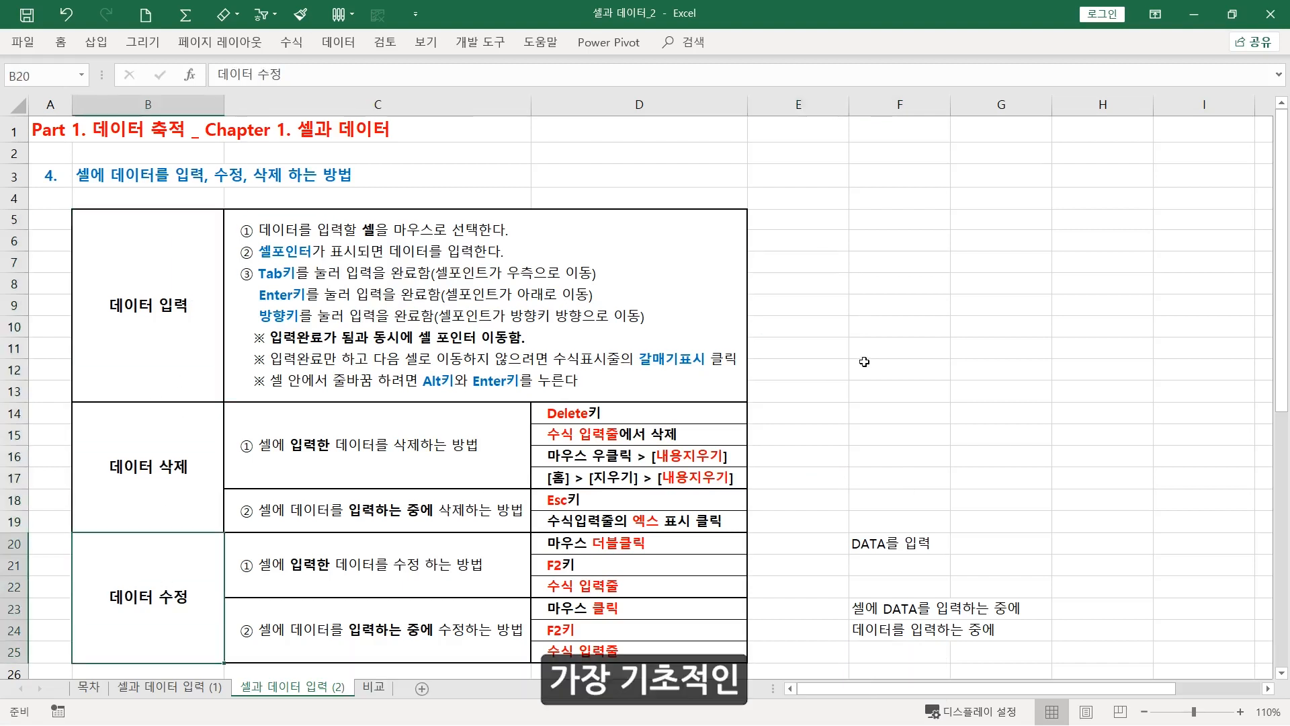